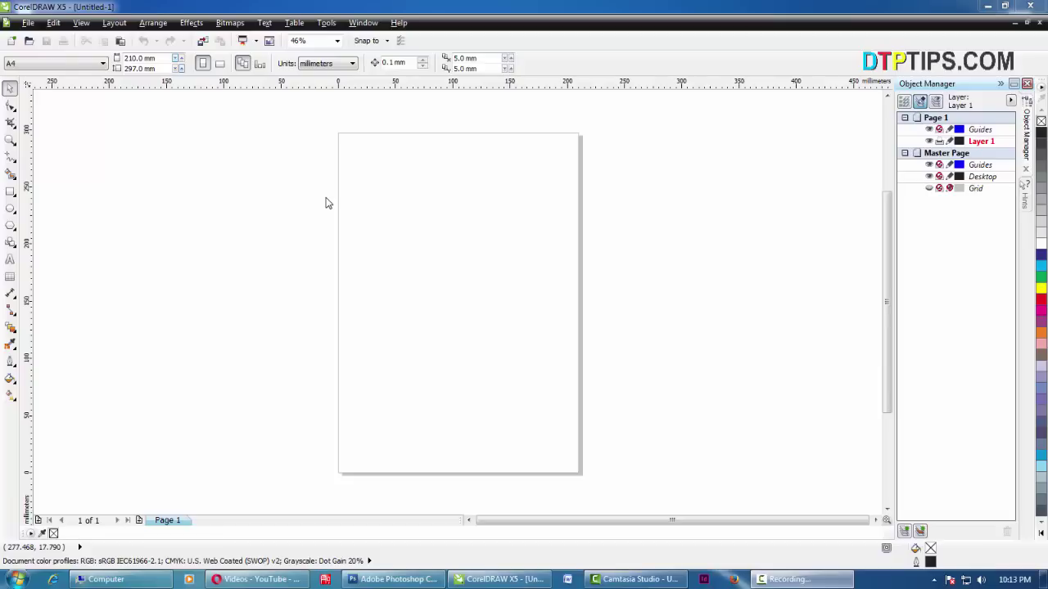
Step: Draw a rectangle about 58 mm wide and 63 mm high near the page's upper-left corner and deselect it
{"action": "left_click", "coordinate": [9, 192]}
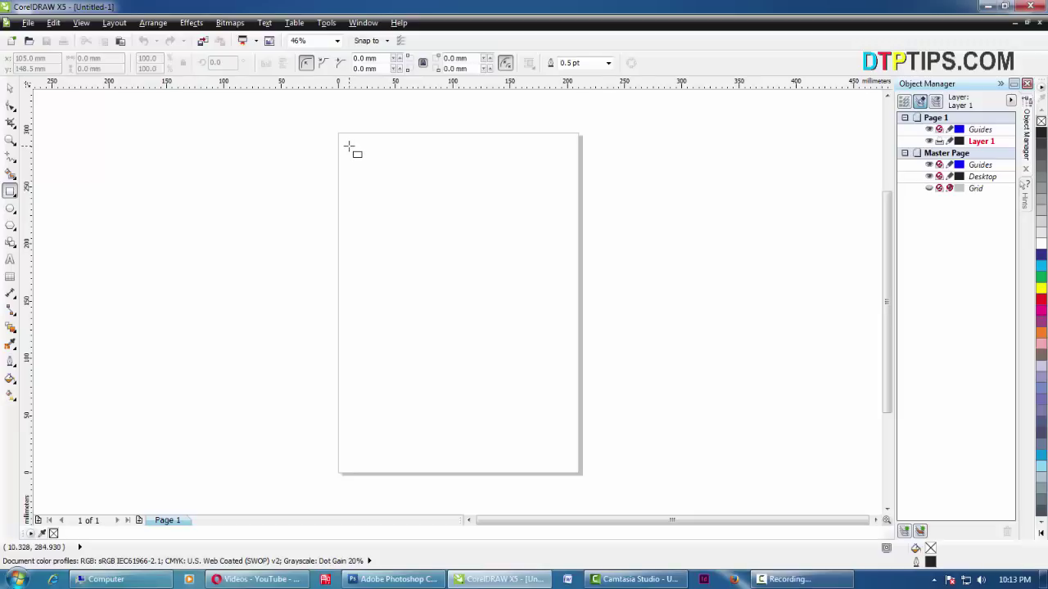
{"action": "left_click_drag", "start_coordinate": [349, 146], "coordinate": [417, 218]}
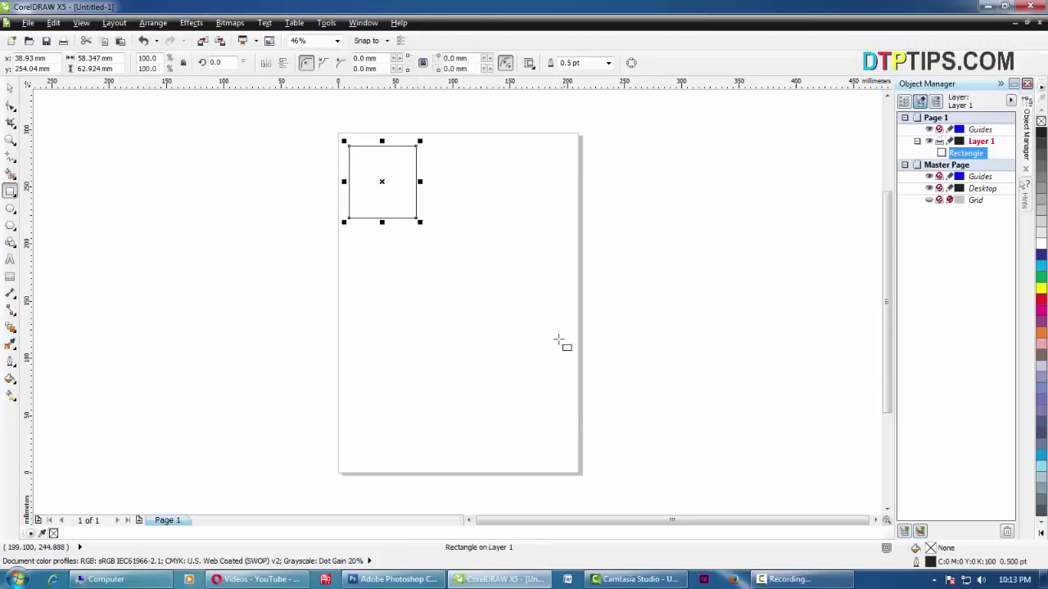
{"action": "left_click", "coordinate": [10, 88]}
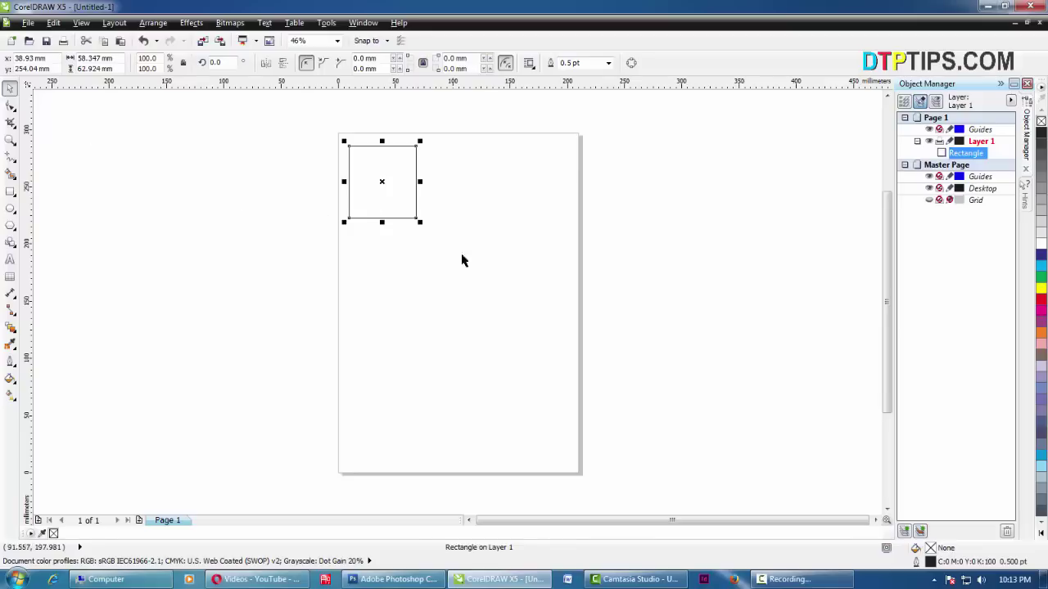
{"action": "key", "text": "Escape"}
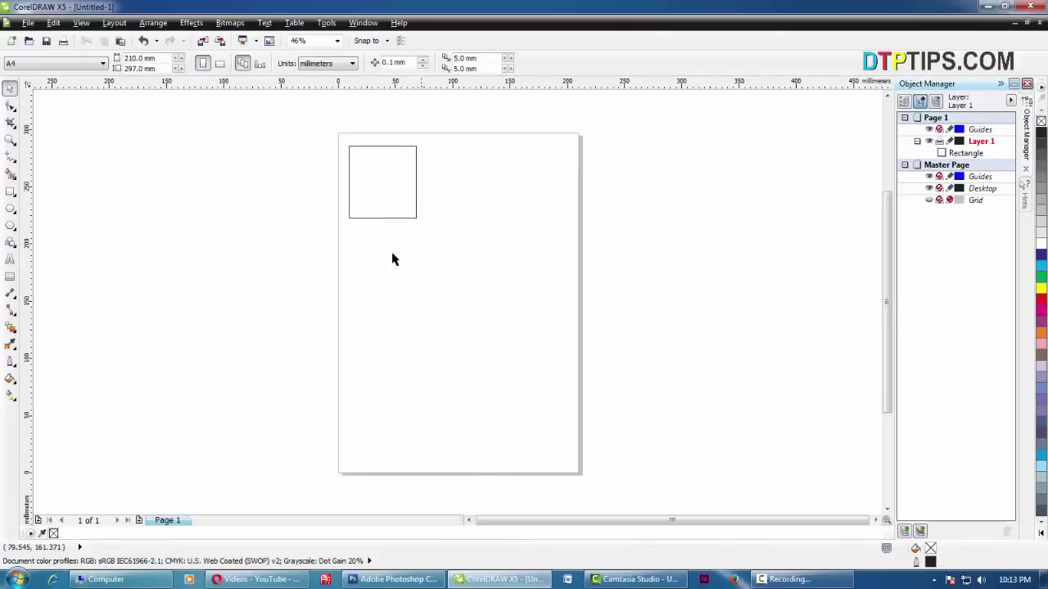
Step: Select the rectangle to examine its fill and outline properties
{"action": "left_click", "coordinate": [411, 211]}
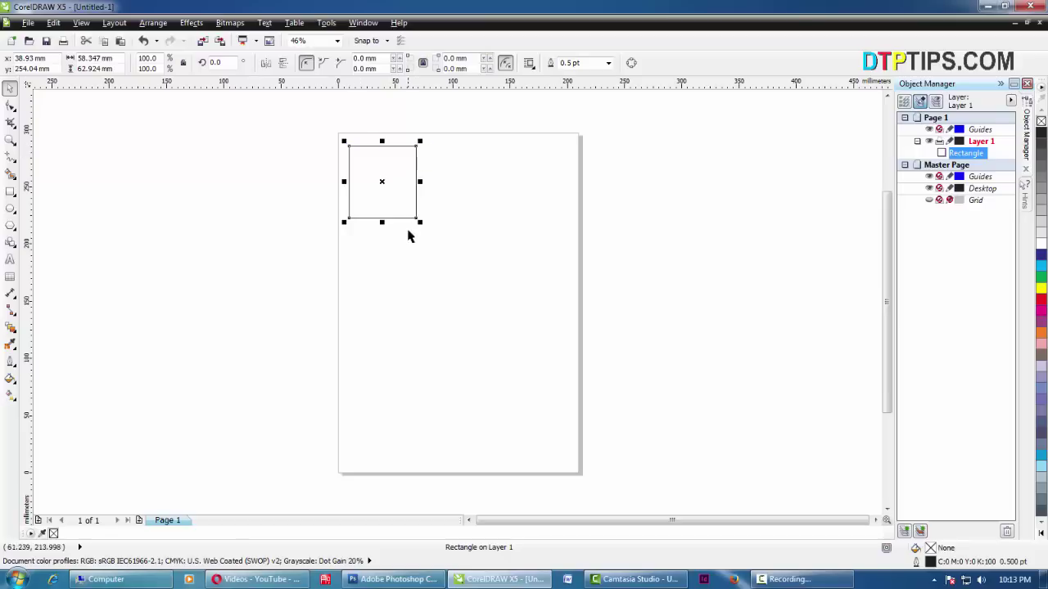
{"action": "left_click", "coordinate": [345, 240]}
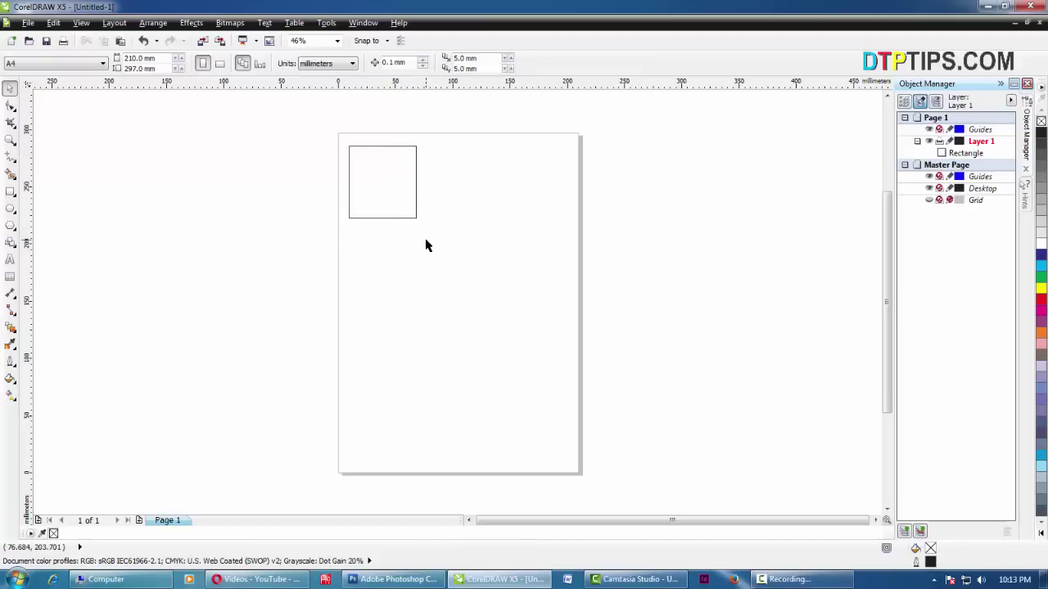
{"action": "left_click", "coordinate": [402, 218]}
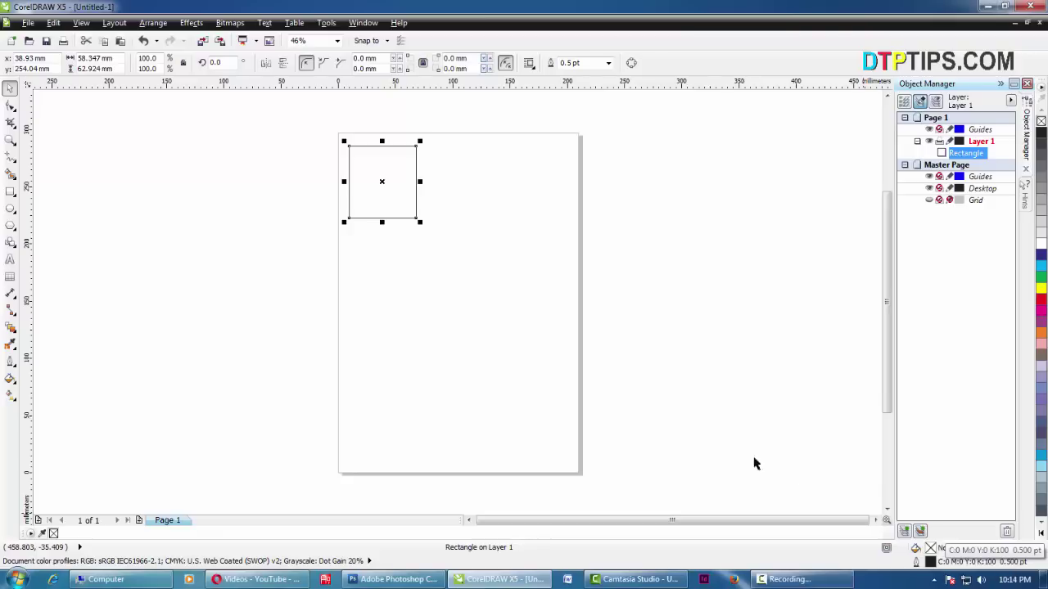
{"action": "left_click", "coordinate": [390, 229]}
{"action": "left_click", "coordinate": [374, 199]}
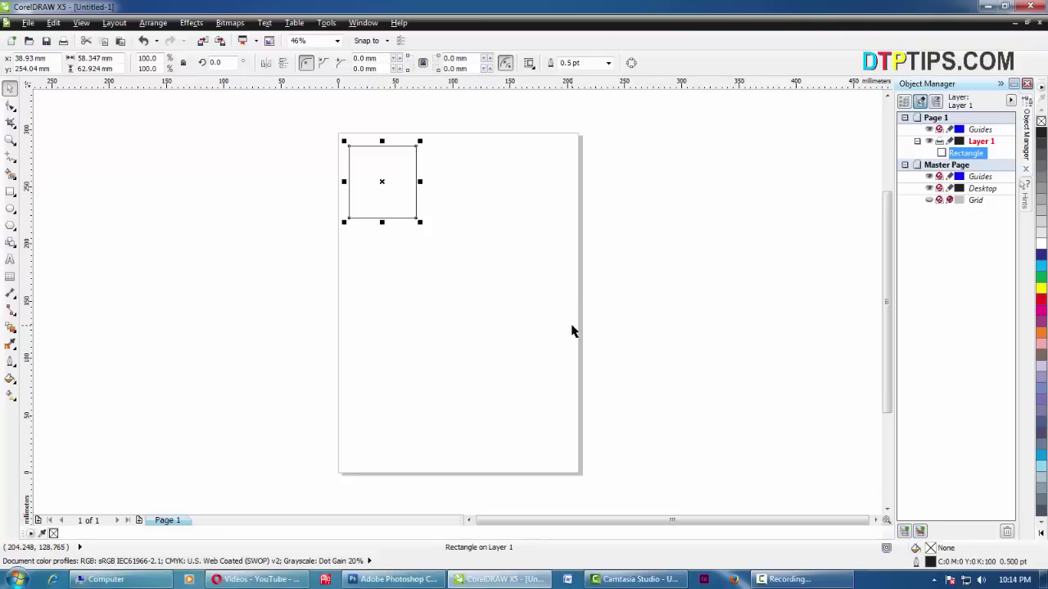
{"action": "left_click", "coordinate": [507, 318]}
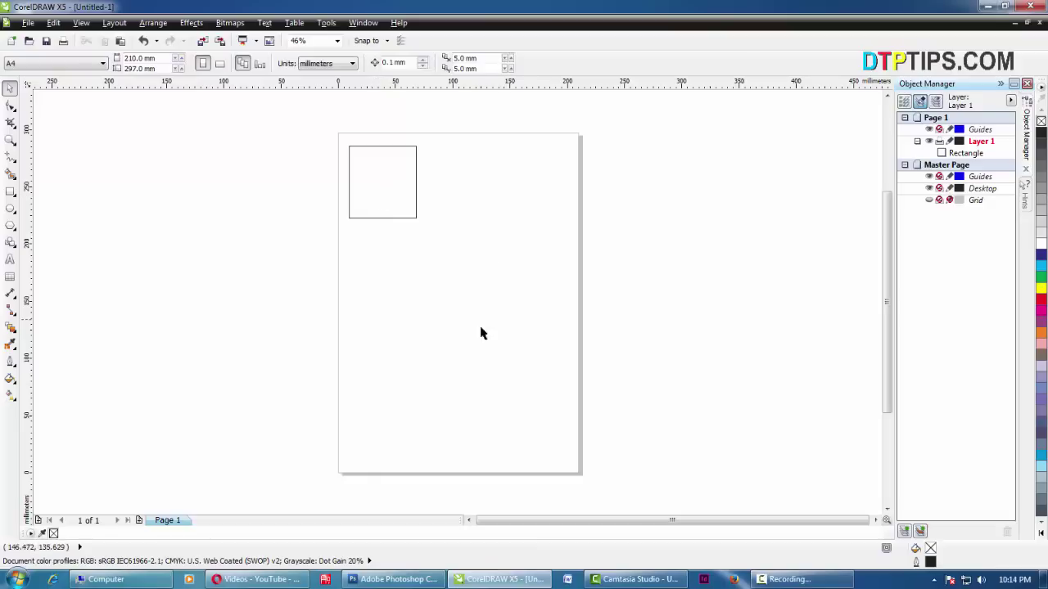
{"action": "left_click", "coordinate": [394, 220]}
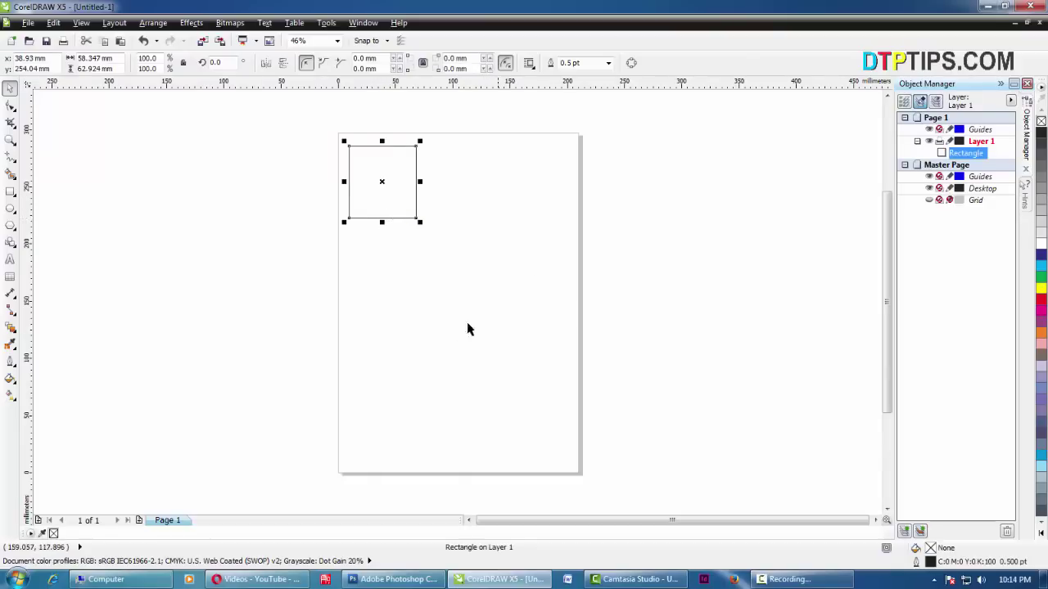
Step: Draw an ellipse about 69 mm wide and 72 mm high beside the rectangle in the page's upper-right area
{"action": "left_click", "coordinate": [325, 294]}
{"action": "left_click", "coordinate": [10, 210]}
{"action": "left_click_drag", "start_coordinate": [460, 165], "coordinate": [544, 250]}
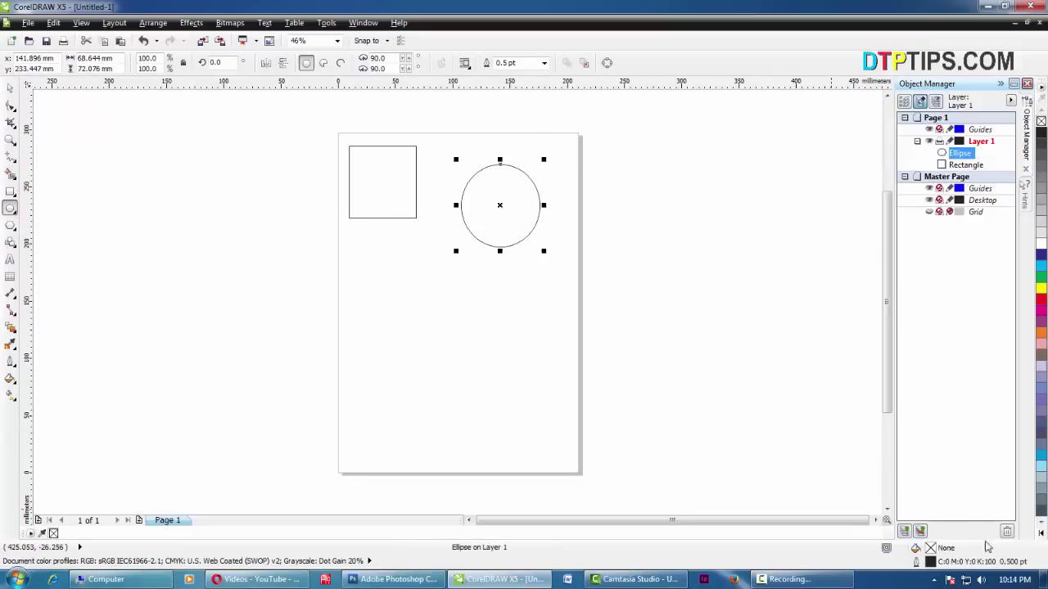
Step: Draw three wavy freehand curves across the middle of the page, the lowest about 123 mm wide and 57 mm high
{"action": "left_click", "coordinate": [10, 159]}
{"action": "mouse_move", "coordinate": [355, 280]}
{"action": "left_mouse_down"}
{"action": "mouse_move", "coordinate": [397, 293]}
{"action": "mouse_move", "coordinate": [540, 282]}
{"action": "left_mouse_up"}
{"action": "left_click_drag", "start_coordinate": [441, 360], "coordinate": [582, 294]}
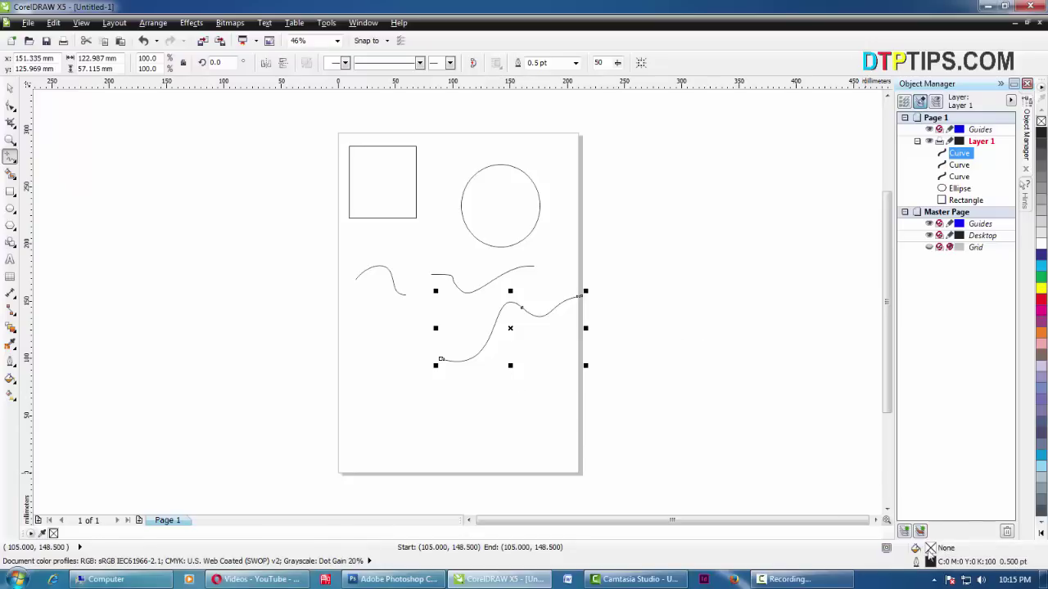
{"action": "left_click", "coordinate": [10, 88]}
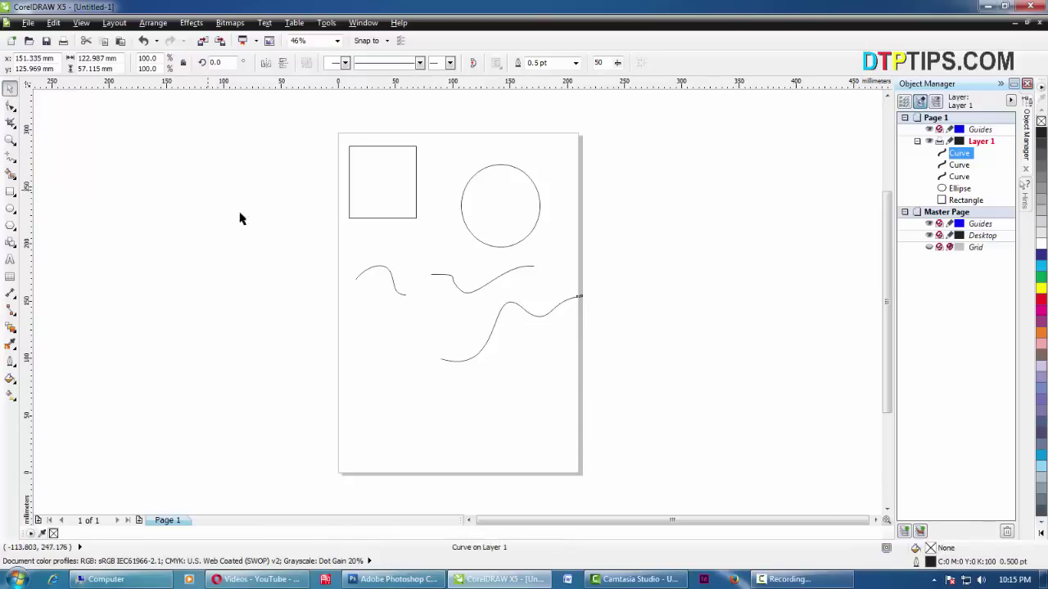
{"action": "left_click", "coordinate": [213, 203]}
Step: Draw a five-sided polygon about 85 mm wide and 52 mm high over the start of the lowest curve
{"action": "left_click", "coordinate": [9, 225]}
{"action": "left_click_drag", "start_coordinate": [394, 329], "coordinate": [500, 398]}
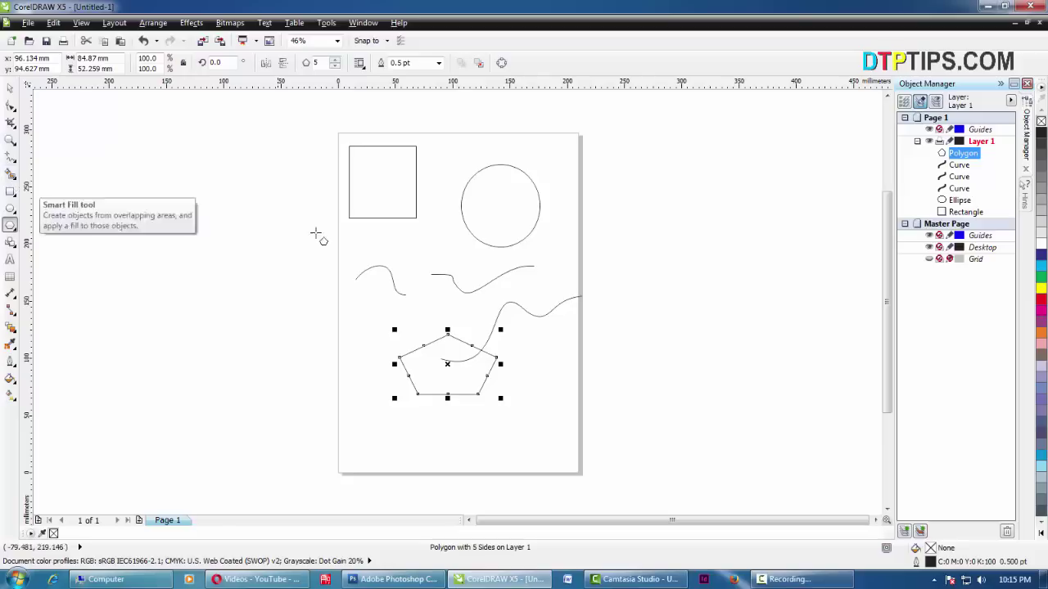
{"action": "left_click", "coordinate": [9, 88]}
{"action": "key", "text": "Escape"}
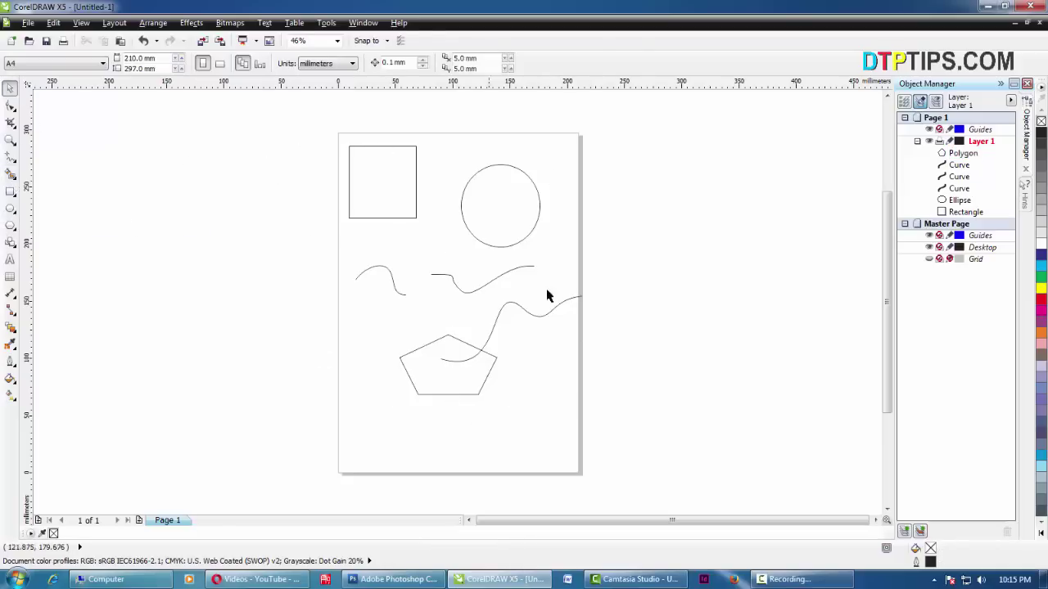
{"action": "left_click", "coordinate": [378, 188]}
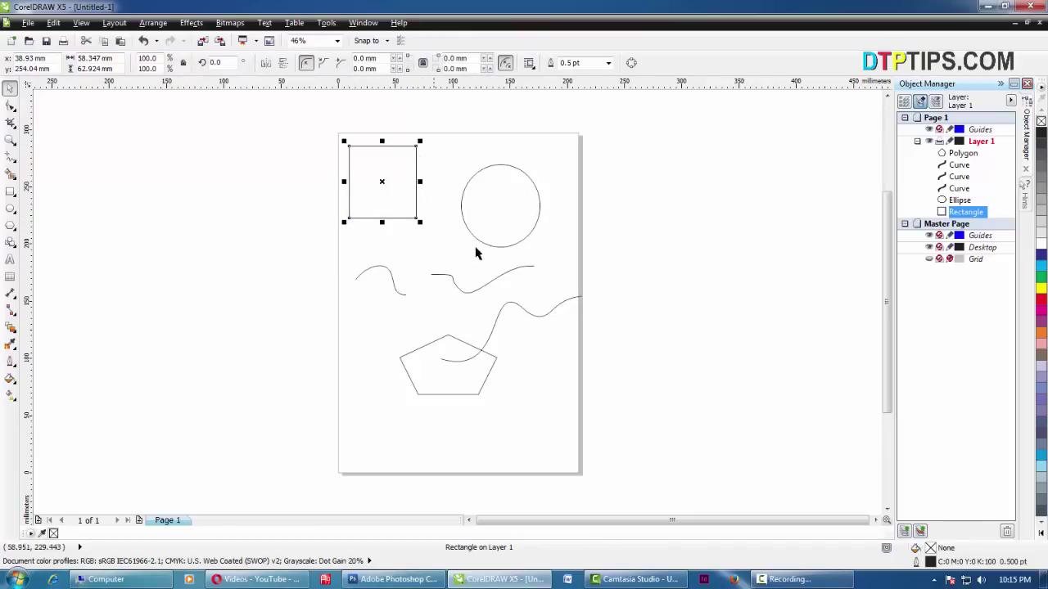
{"action": "left_click", "coordinate": [701, 304]}
{"action": "left_click_drag", "start_coordinate": [314, 131], "coordinate": [604, 428]}
{"action": "left_click", "coordinate": [428, 314]}
Step: Move the small curve onto the rectangle's upper-right corner, and shift the ellipse and the middle curve up the page
{"action": "left_click_drag", "start_coordinate": [389, 275], "coordinate": [410, 142]}
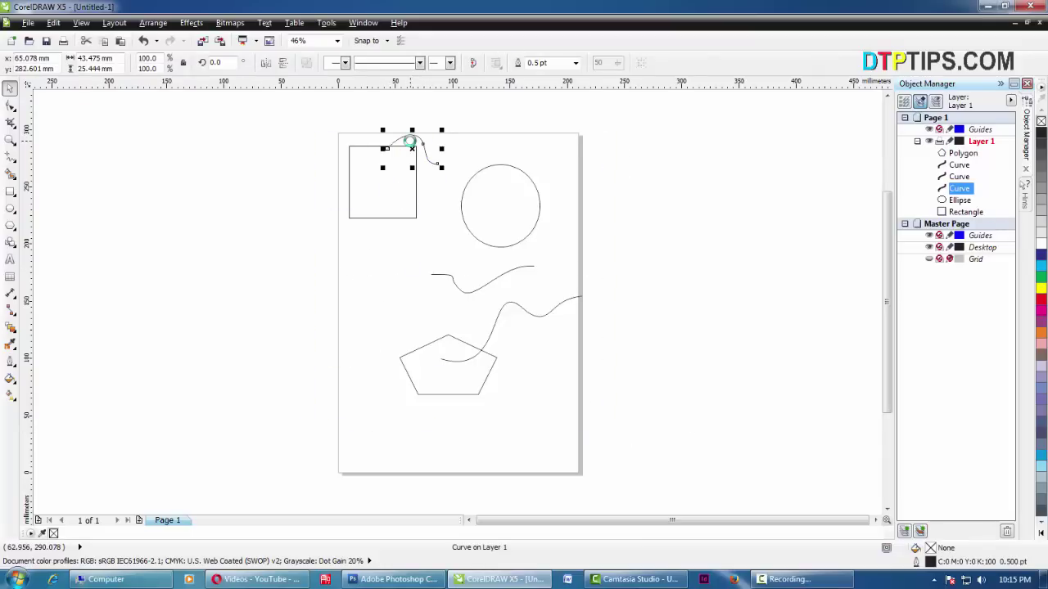
{"action": "left_click", "coordinate": [470, 229]}
{"action": "left_click_drag", "start_coordinate": [503, 205], "coordinate": [478, 180]}
{"action": "left_click_drag", "start_coordinate": [483, 293], "coordinate": [475, 245]}
{"action": "left_click", "coordinate": [136, 354]}
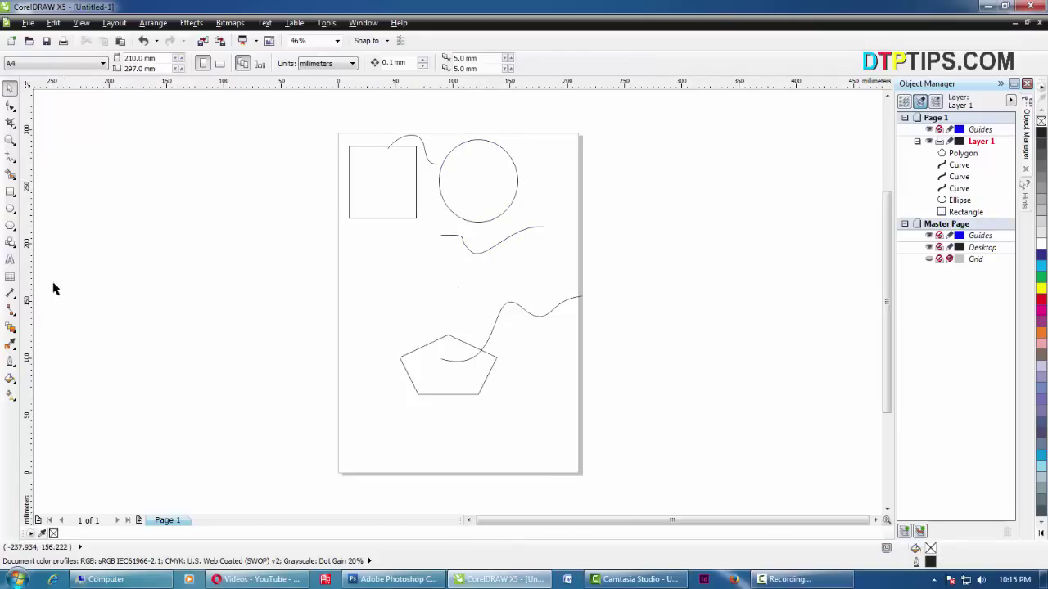
Step: Add the artistic text "This is dummy text" in 24 pt Arial in the empty area below the rectangle
{"action": "left_click", "coordinate": [10, 259]}
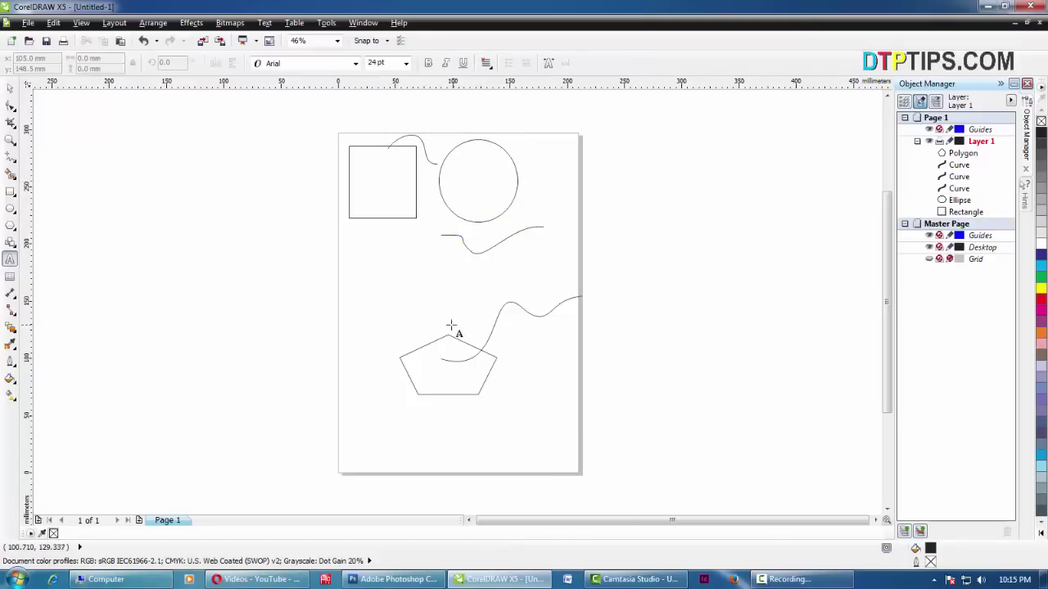
{"action": "left_click", "coordinate": [360, 271]}
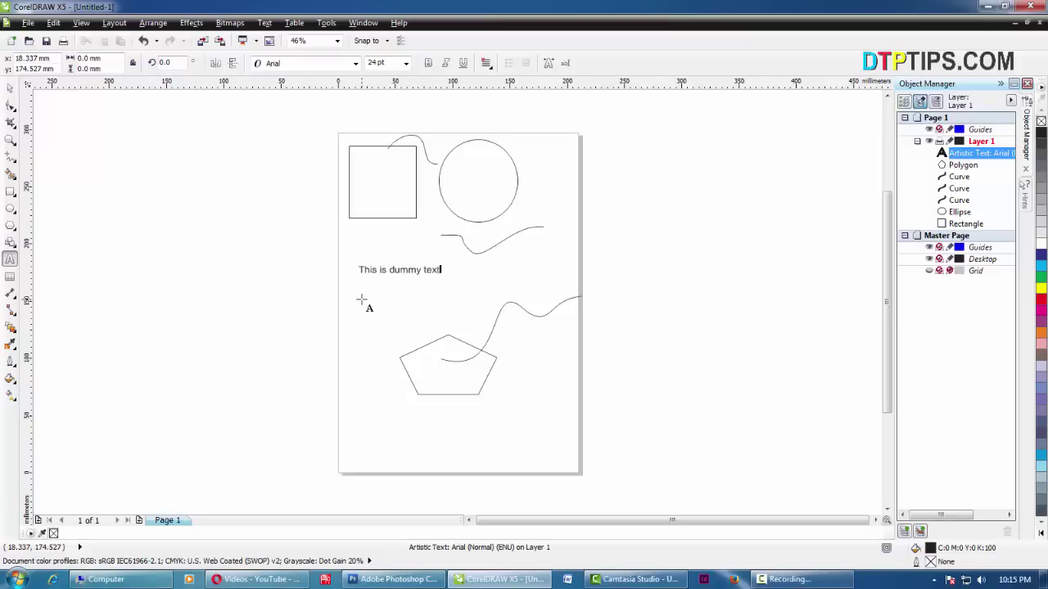
{"action": "left_click", "coordinate": [10, 88]}
{"action": "left_click", "coordinate": [398, 318]}
{"action": "left_click", "coordinate": [401, 273]}
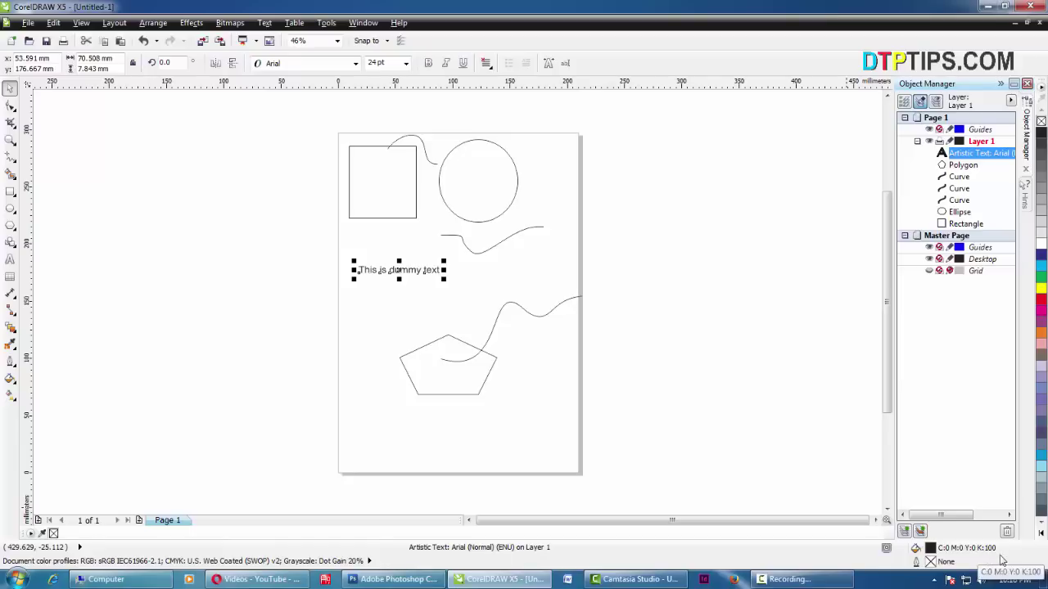
{"action": "left_click", "coordinate": [113, 203]}
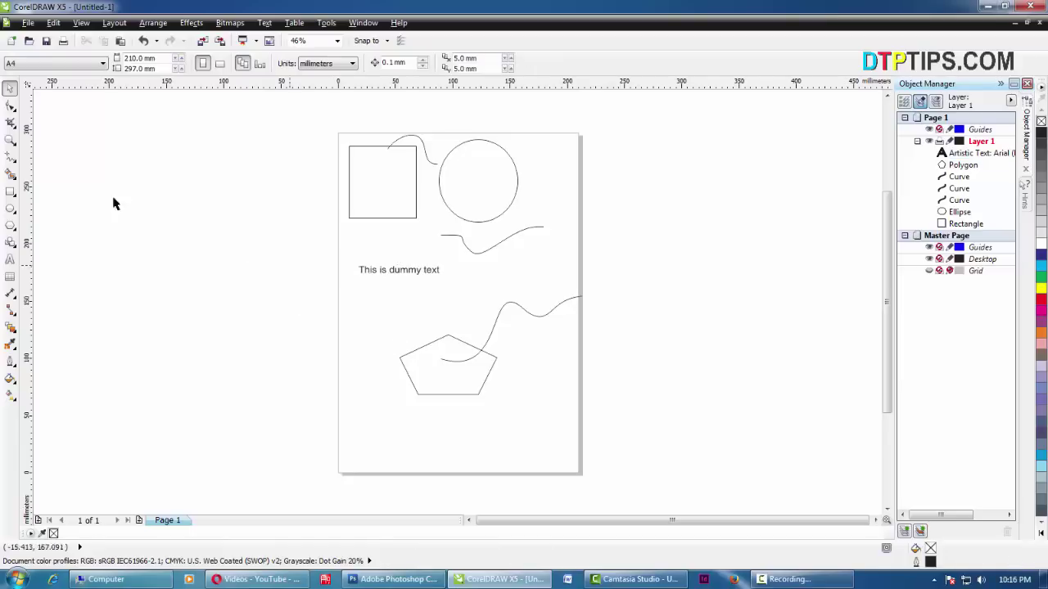
Step: Scale the dummy text up proportionally to about 111 mm wide and 12 mm high
{"action": "left_click", "coordinate": [11, 139]}
{"action": "left_click_drag", "start_coordinate": [322, 243], "coordinate": [523, 304]}
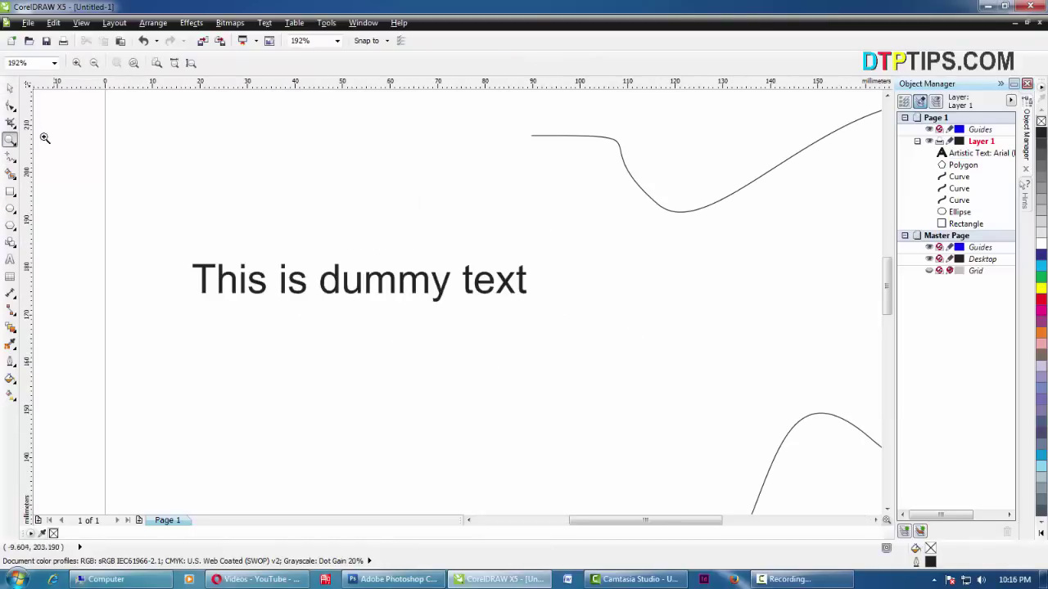
{"action": "left_click", "coordinate": [10, 88]}
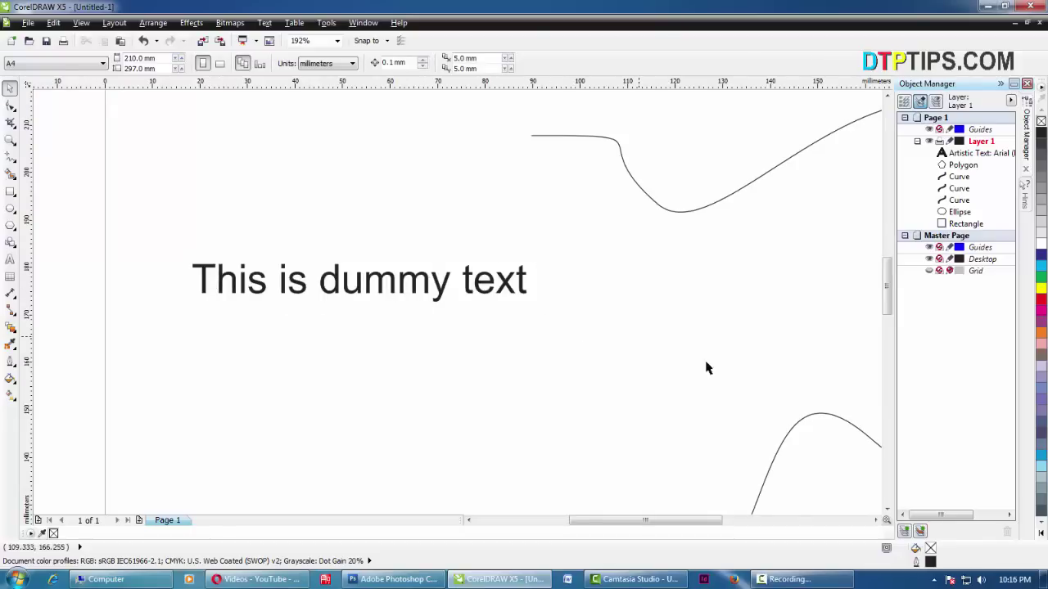
{"action": "left_click", "coordinate": [514, 292]}
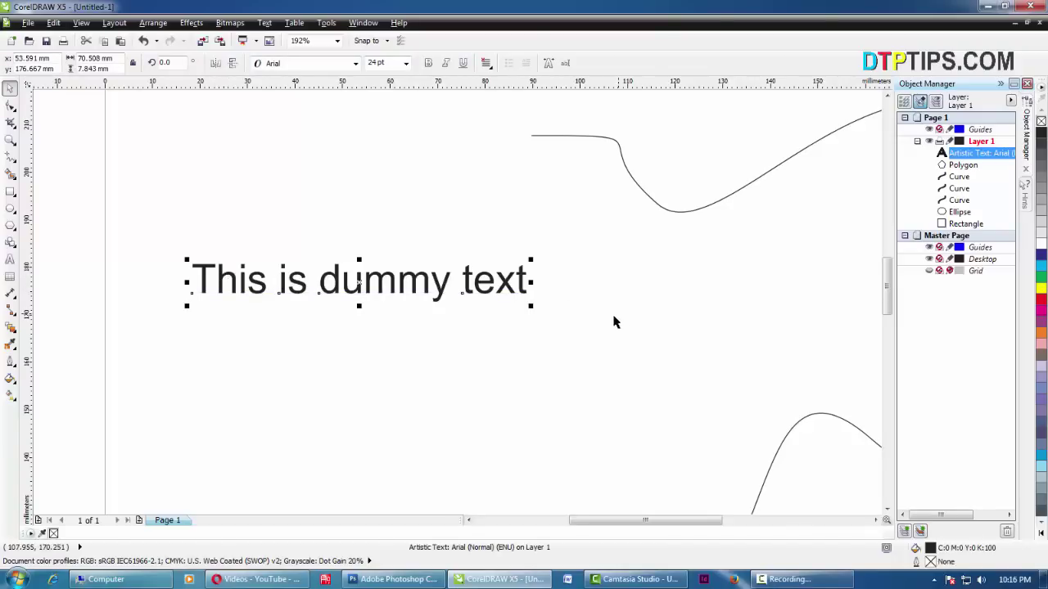
{"action": "left_click_drag", "start_coordinate": [531, 306], "coordinate": [722, 327]}
Step: Reposition the enlarged text so its centre sits at about x 63 mm, y 174 mm
{"action": "left_click_drag", "start_coordinate": [216, 273], "coordinate": [197, 233]}
{"action": "key", "text": "F8"}
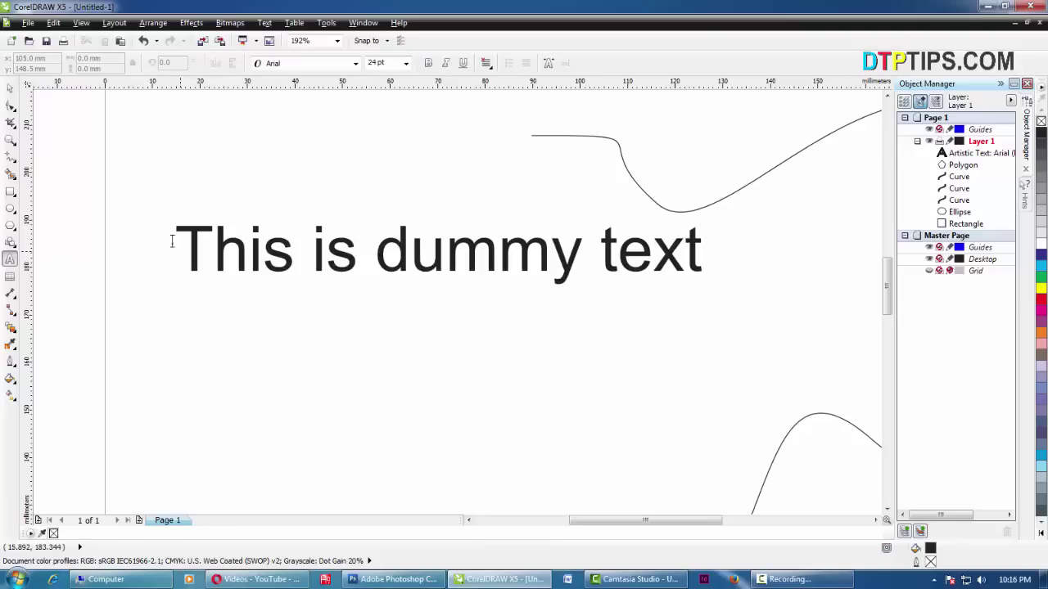
{"action": "left_click", "coordinate": [10, 90]}
{"action": "left_click_drag", "start_coordinate": [198, 234], "coordinate": [169, 202]}
{"action": "left_click_drag", "start_coordinate": [407, 221], "coordinate": [405, 293]}
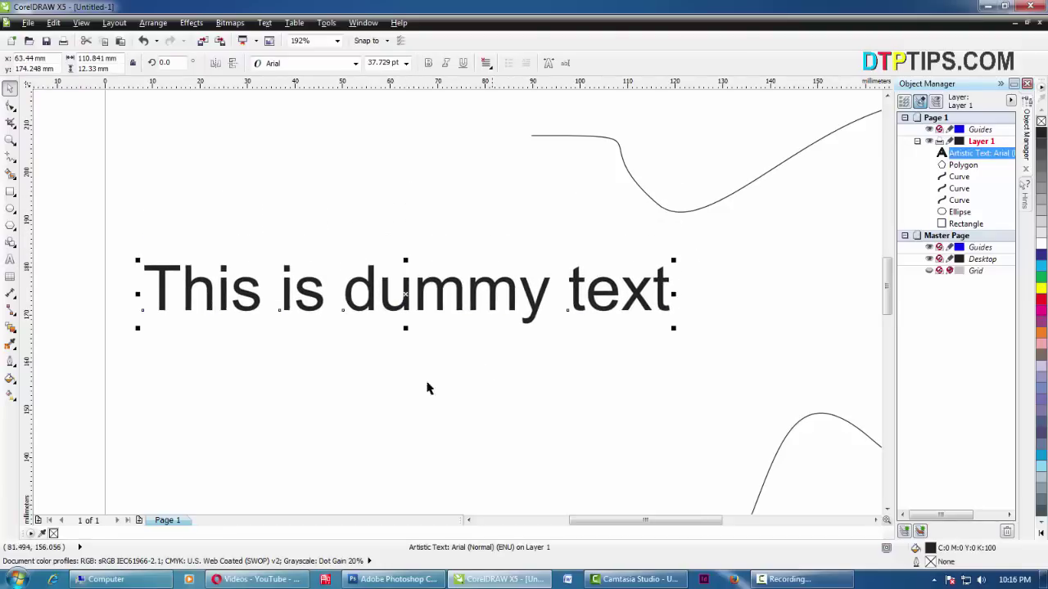
Step: Rotate the text counterclockwise by about 15 degrees
{"action": "left_click", "coordinate": [680, 329]}
{"action": "left_click", "coordinate": [674, 328]}
{"action": "left_click", "coordinate": [674, 327]}
{"action": "left_click_drag", "start_coordinate": [674, 330], "coordinate": [548, 340]}
{"action": "left_click", "coordinate": [548, 340]}
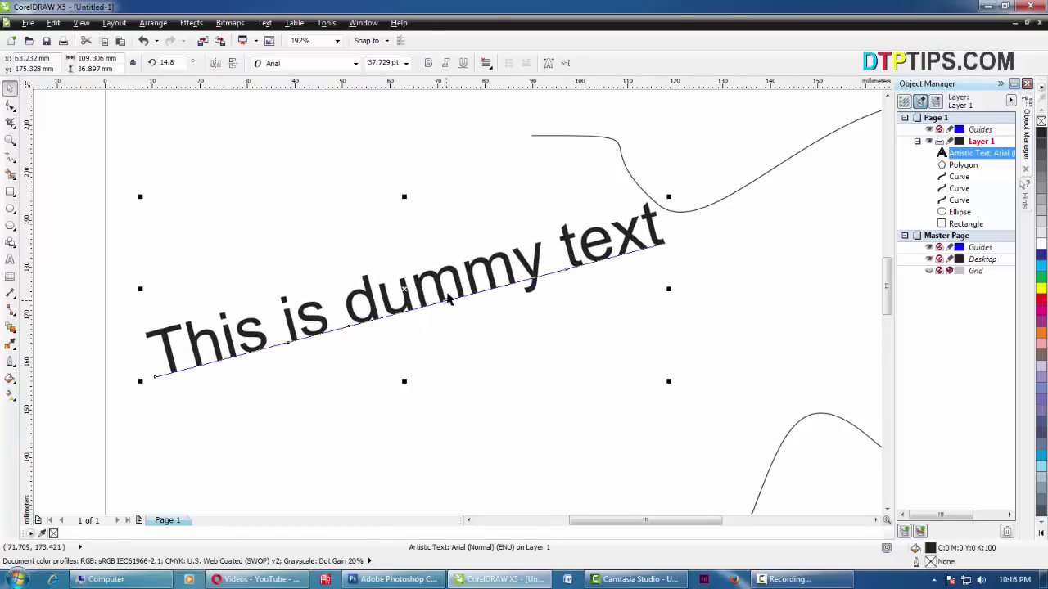
Step: Stretch the rotated text to about 140 mm wide and 44 mm high and move it about 15 mm up the page
{"action": "left_click_drag", "start_coordinate": [668, 290], "coordinate": [815, 289]}
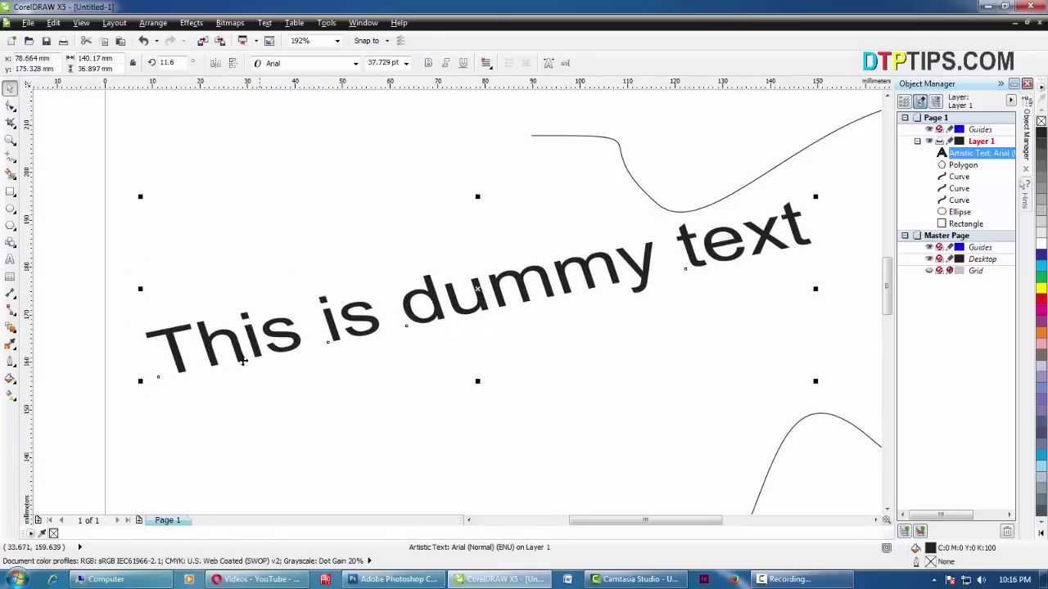
{"action": "left_click_drag", "start_coordinate": [479, 198], "coordinate": [483, 161]}
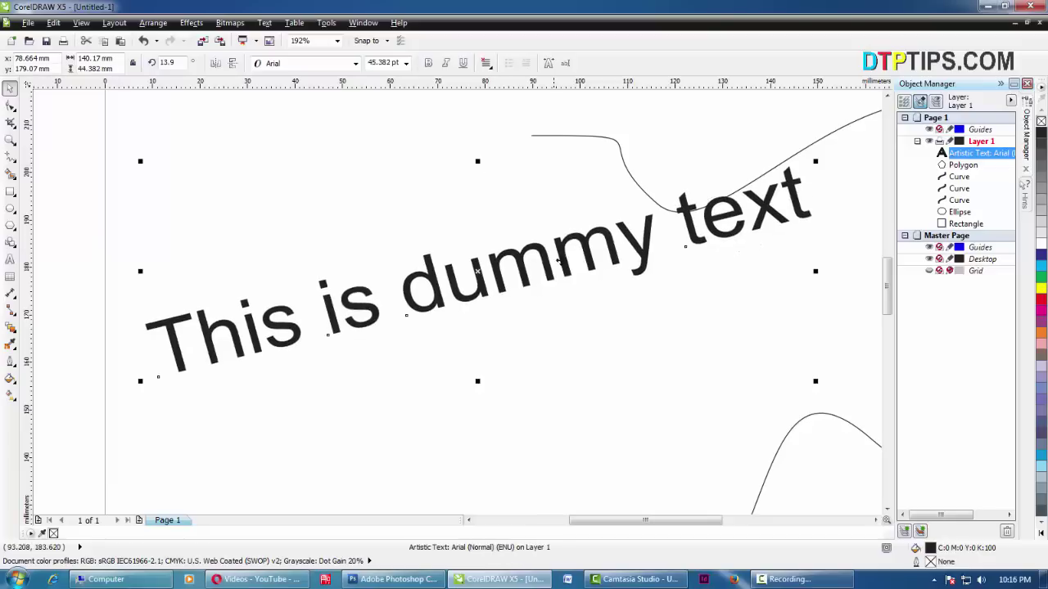
{"action": "left_click_drag", "start_coordinate": [429, 277], "coordinate": [417, 207]}
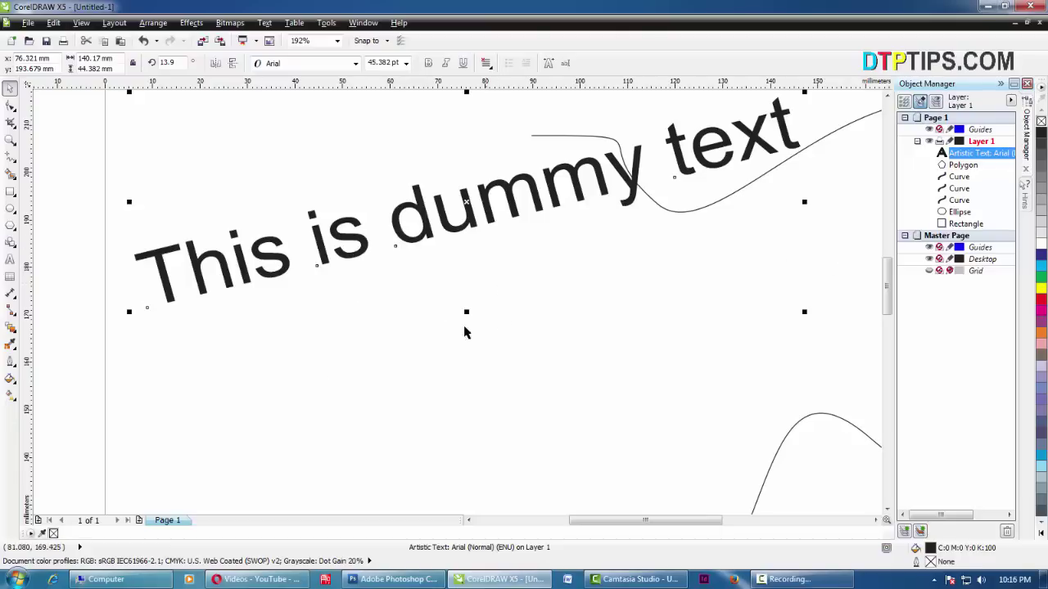
Step: Draw a paragraph text frame about 71 by 70 mm over the start of the rotated text and delete it
{"action": "left_click", "coordinate": [9, 260]}
{"action": "left_click_drag", "start_coordinate": [117, 127], "coordinate": [454, 460]}
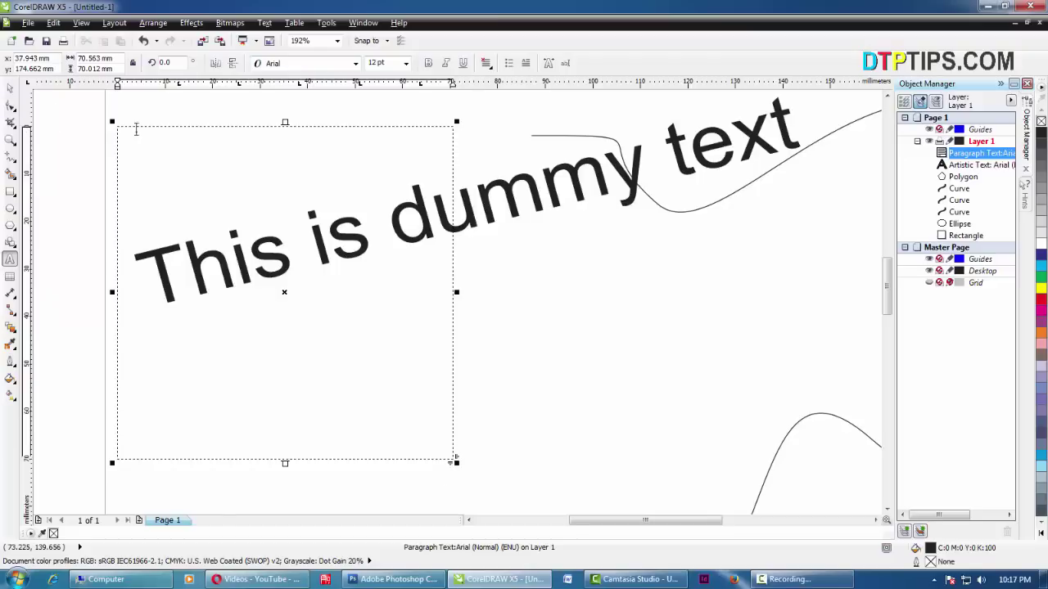
{"action": "left_click", "coordinate": [10, 89]}
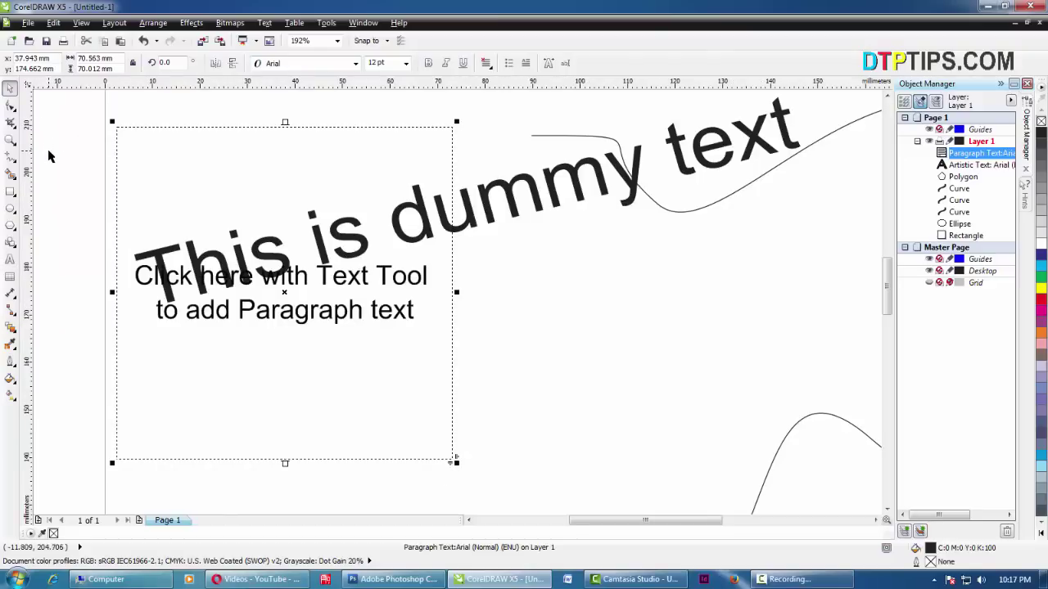
{"action": "key", "text": "Delete"}
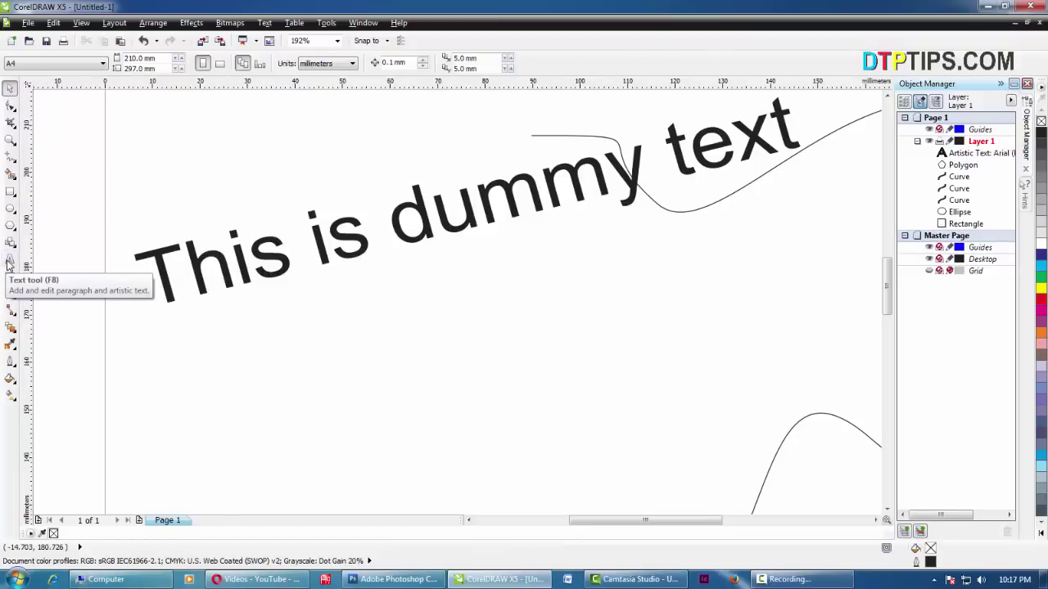
Step: Draw a paragraph text frame about 66 by 69 mm over the start of the rotated text and enter "This is again a dummy text"
{"action": "left_click", "coordinate": [9, 261]}
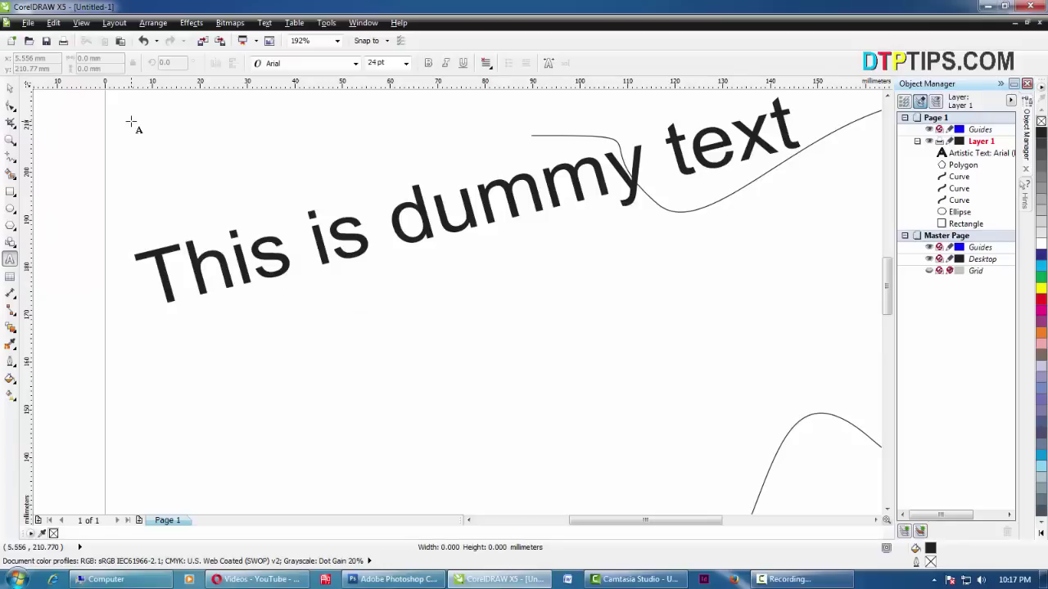
{"action": "left_click_drag", "start_coordinate": [131, 121], "coordinate": [447, 451]}
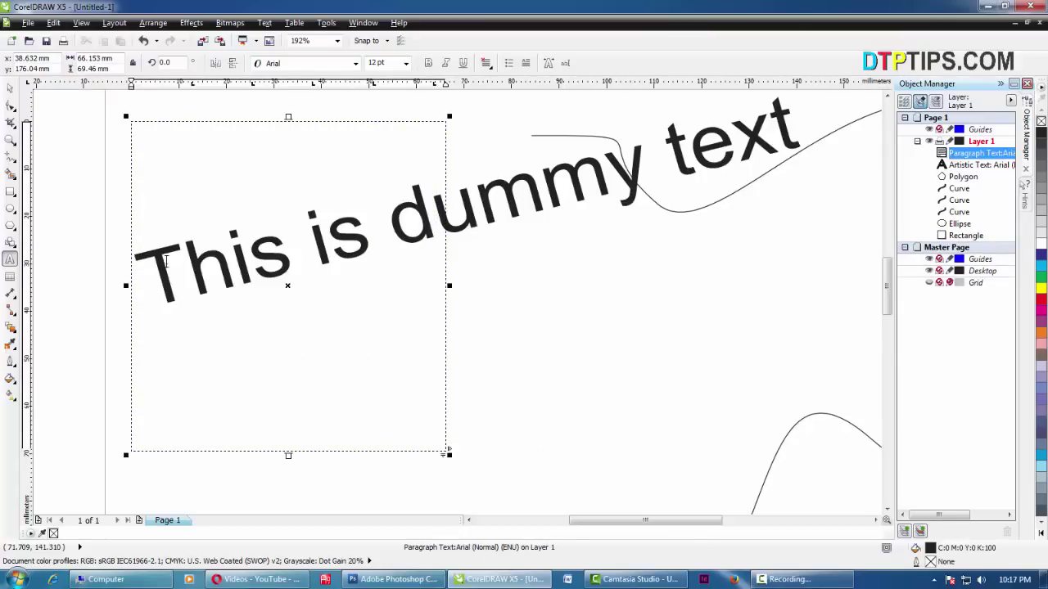
{"action": "type", "text": "This "}
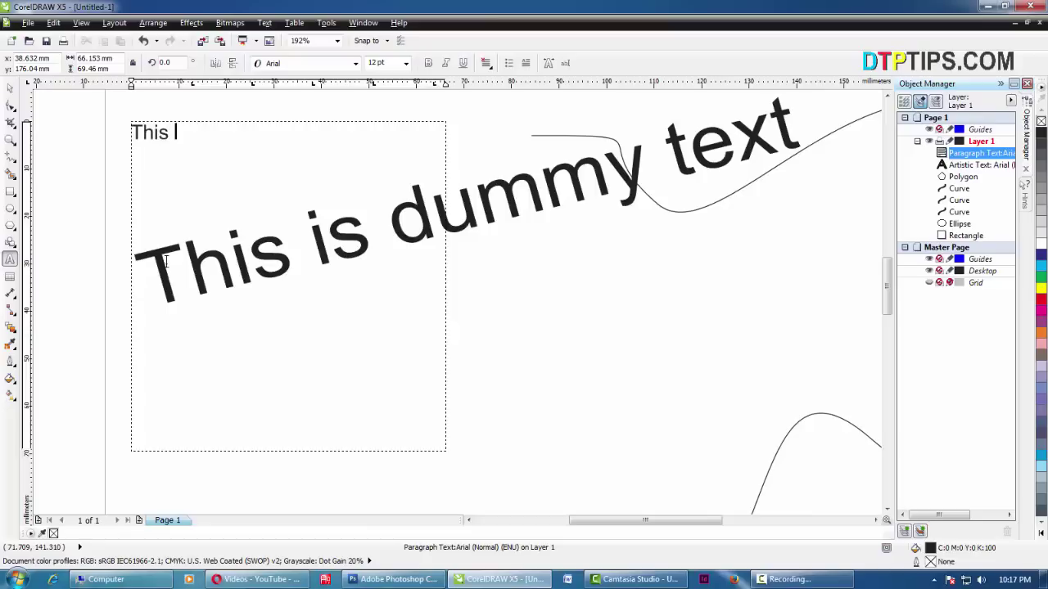
{"action": "type", "text": "is again "}
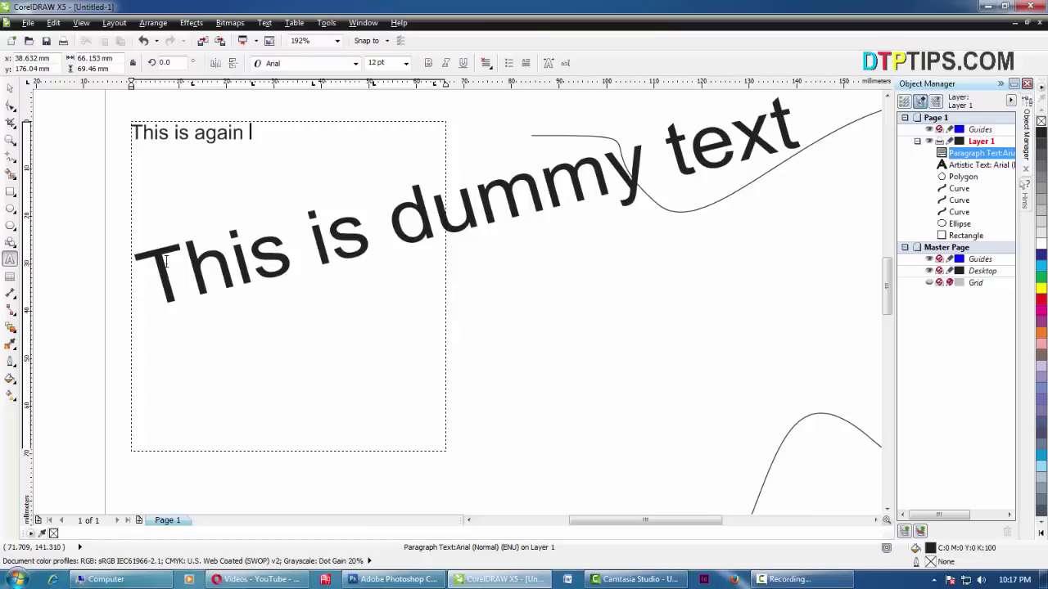
{"action": "type", "text": "a dummey"}
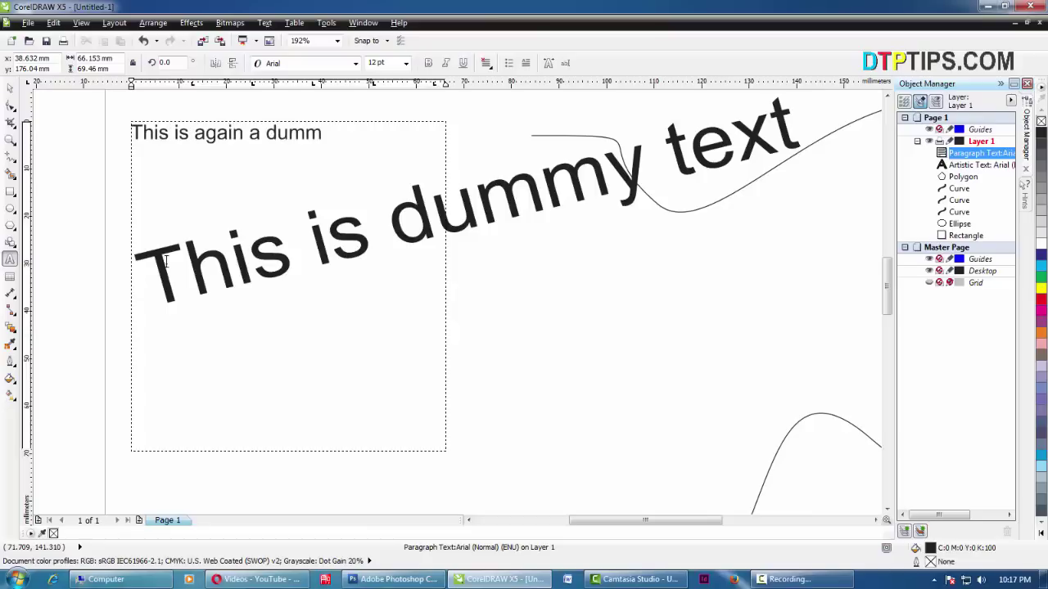
{"action": "key", "text": "BackSpace"}
{"action": "key", "text": "BackSpace"}
{"action": "type", "text": "y text"}
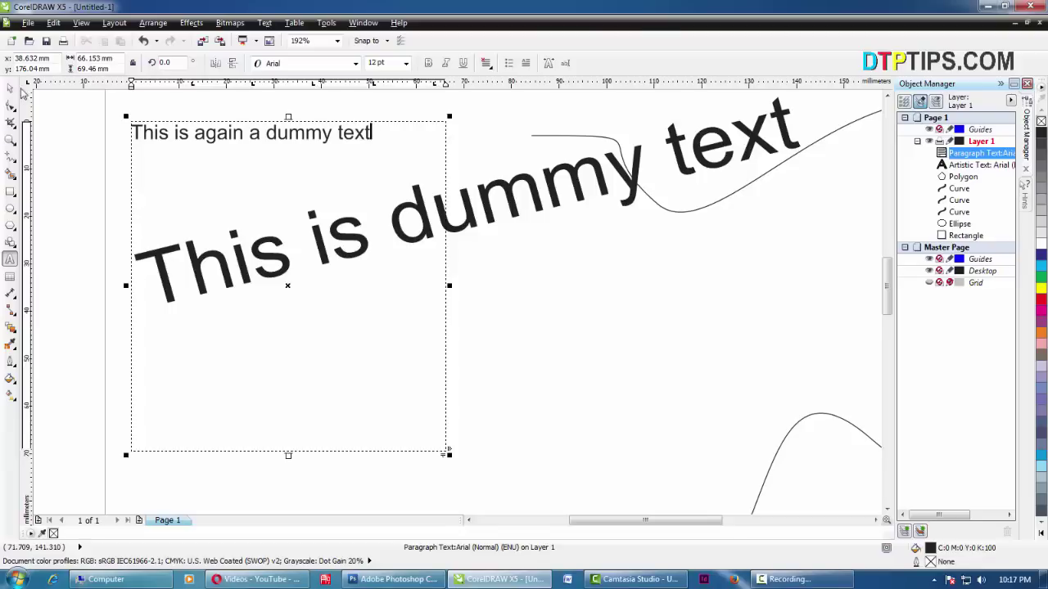
Step: Highlight the whole sentence in the paragraph frame, then finish text editing and deselect the frame
{"action": "left_click_drag", "start_coordinate": [392, 131], "coordinate": [173, 133]}
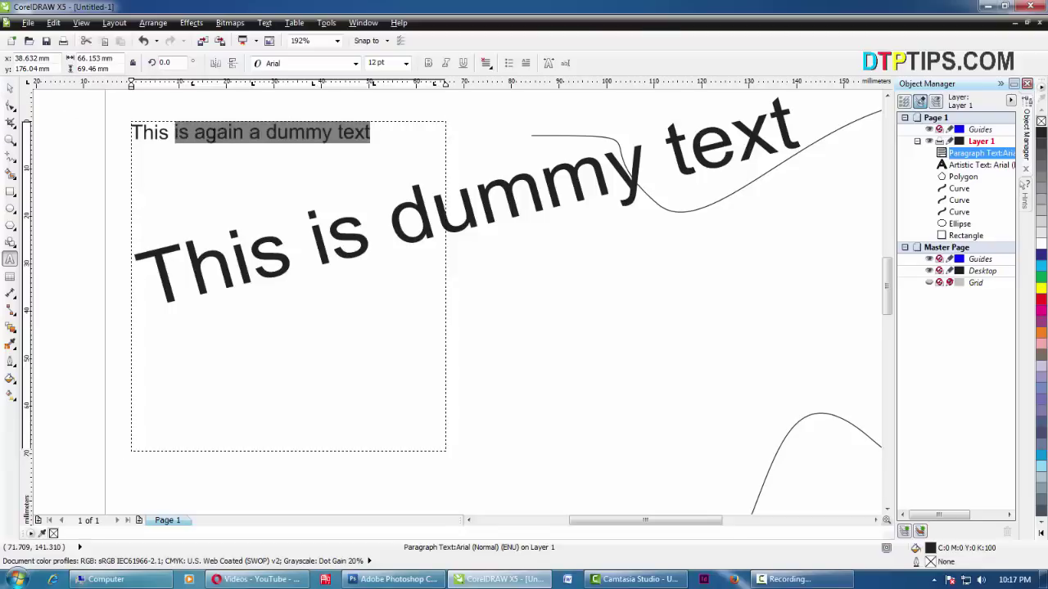
{"action": "left_click", "coordinate": [217, 133]}
{"action": "left_click_drag", "start_coordinate": [398, 135], "coordinate": [135, 131]}
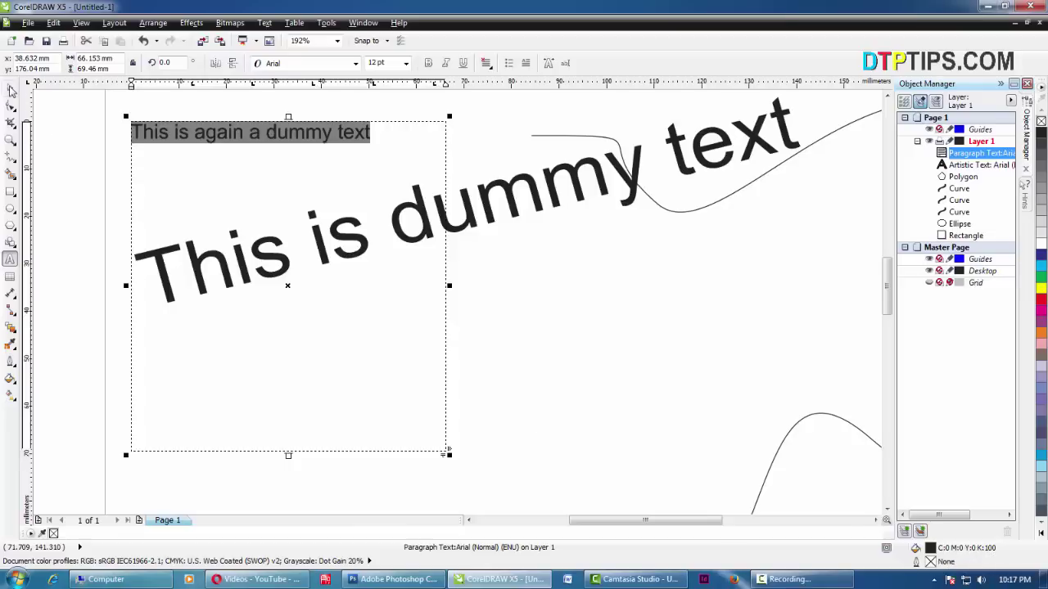
{"action": "key", "text": "Escape"}
{"action": "key", "text": "Escape"}
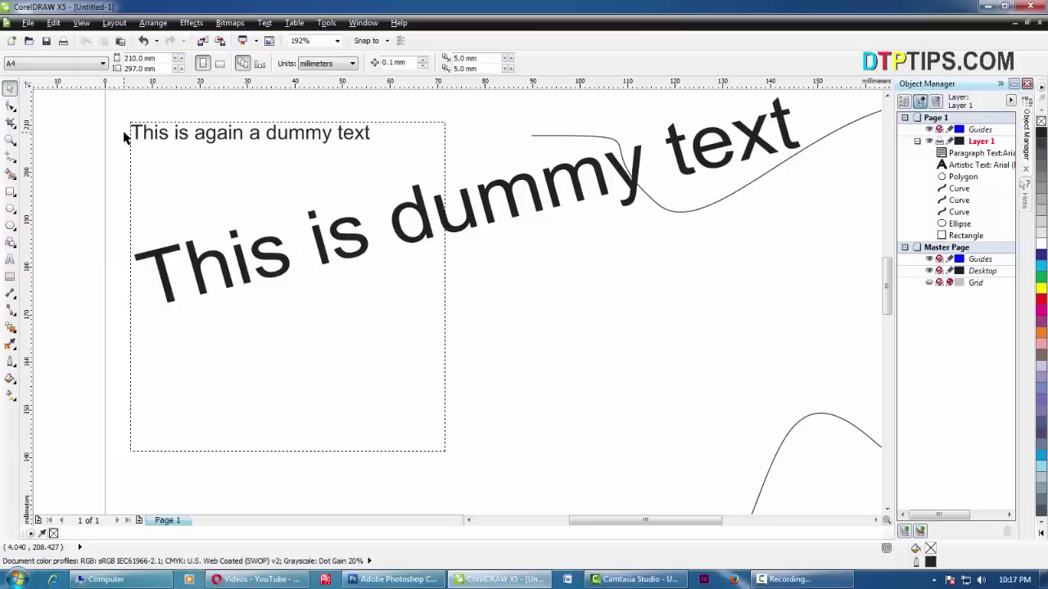
Step: Rotate the large slanted text clockwise to nearly horizontal, at 0.1 degrees, and deselect it
{"action": "scroll", "coordinate": [291, 295], "scroll_direction": "down", "scroll_amount": 2}
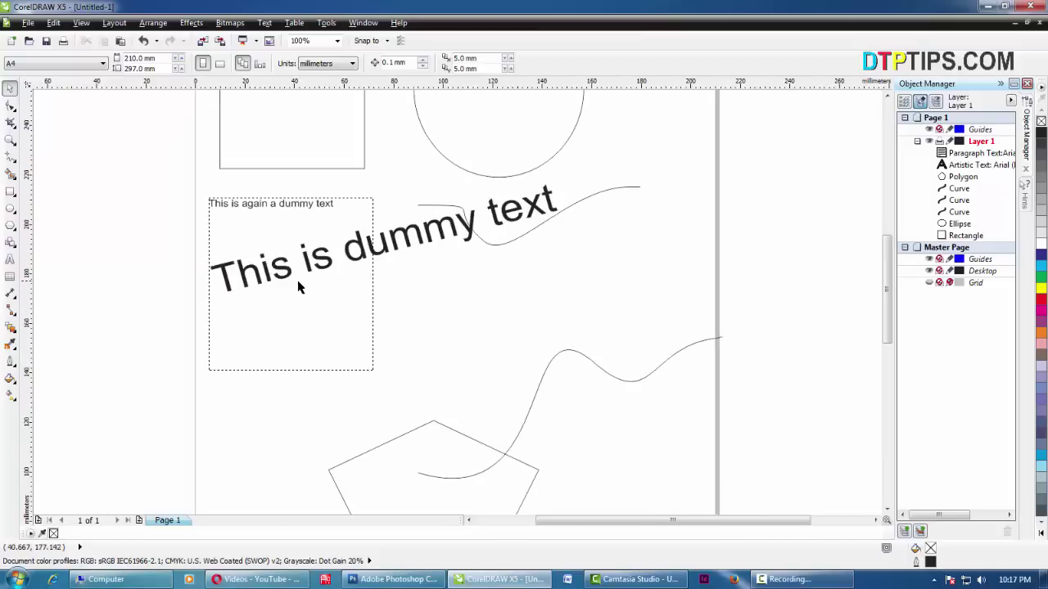
{"action": "left_click", "coordinate": [403, 305]}
{"action": "left_click", "coordinate": [418, 287]}
{"action": "left_click", "coordinate": [420, 280]}
{"action": "left_click_drag", "start_coordinate": [505, 322], "coordinate": [472, 325]}
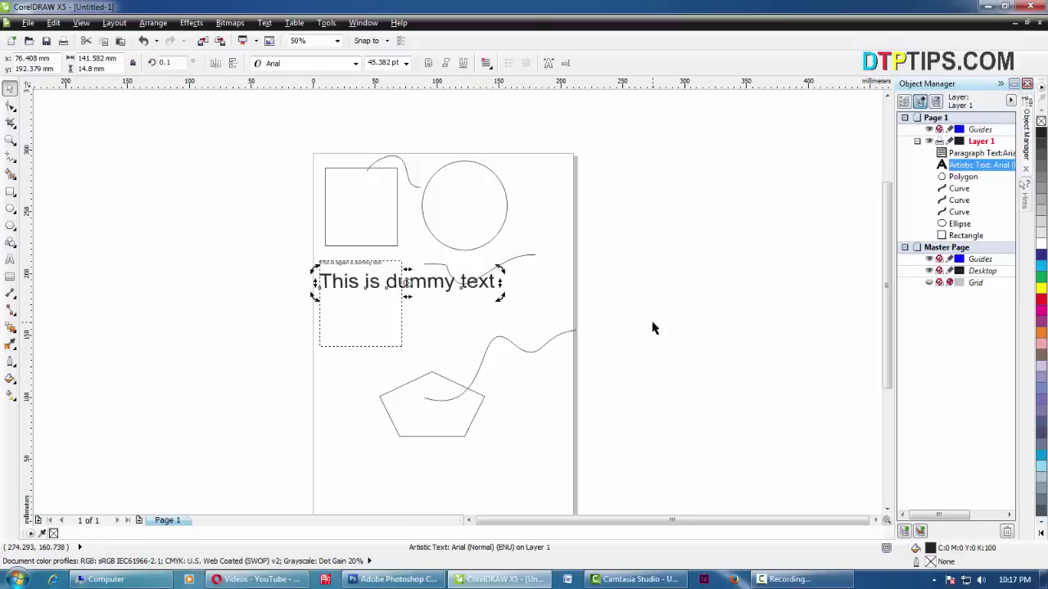
{"action": "left_click", "coordinate": [690, 382]}
{"action": "left_click", "coordinate": [411, 291]}
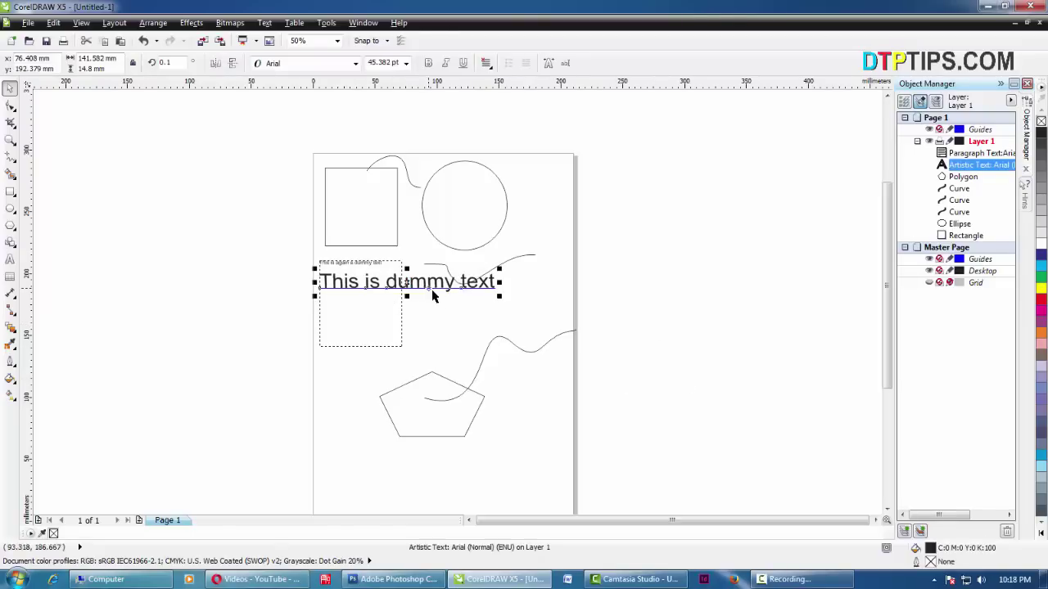
{"action": "left_click", "coordinate": [668, 342]}
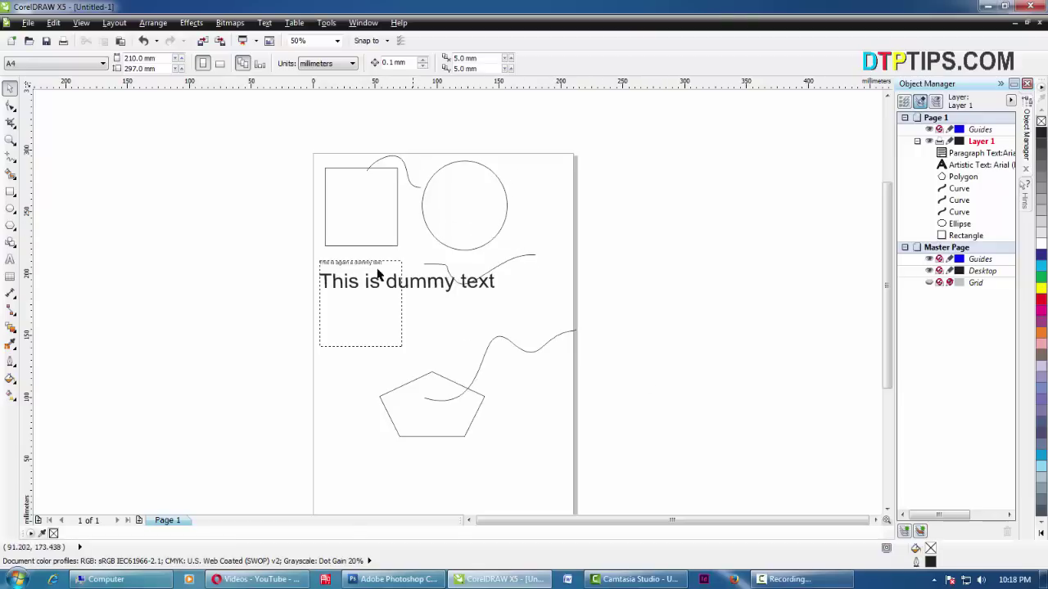
Step: Move the paragraph text frame about 110 mm to the left, off the page
{"action": "left_click", "coordinate": [348, 168]}
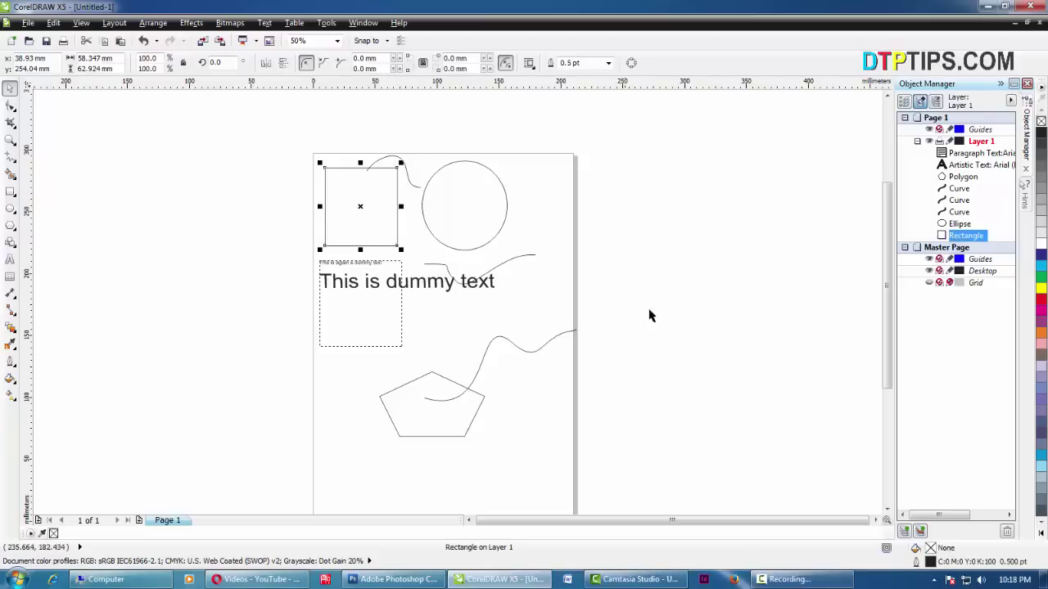
{"action": "left_click", "coordinate": [375, 296]}
{"action": "left_click", "coordinate": [398, 290]}
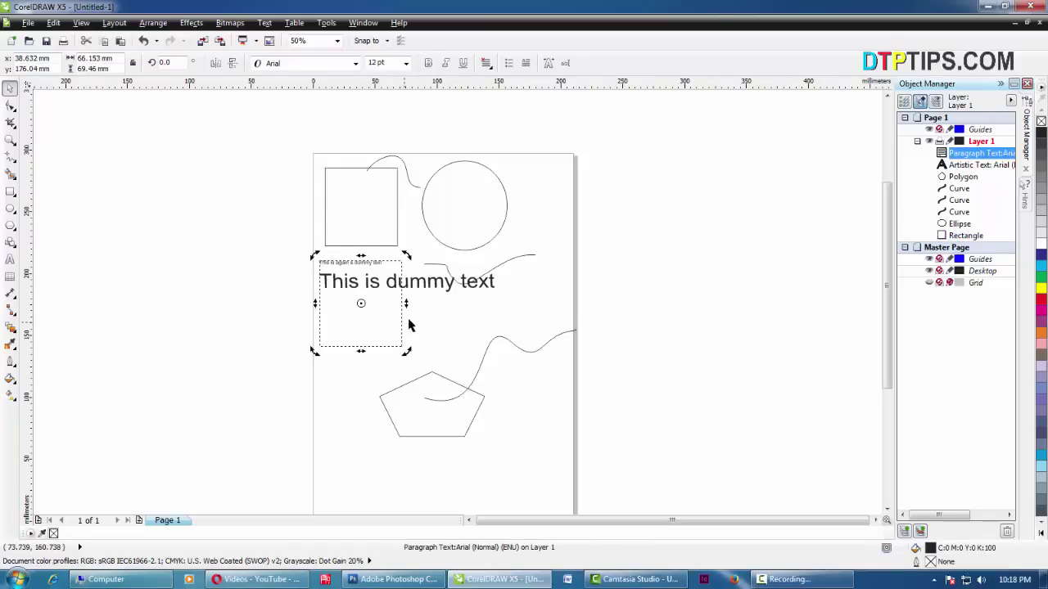
{"action": "left_click_drag", "start_coordinate": [352, 310], "coordinate": [214, 295]}
Step: Scale the dummy text to about 101 by 11 mm and place four left-aligned copies in rows beneath it
{"action": "left_click", "coordinate": [402, 293]}
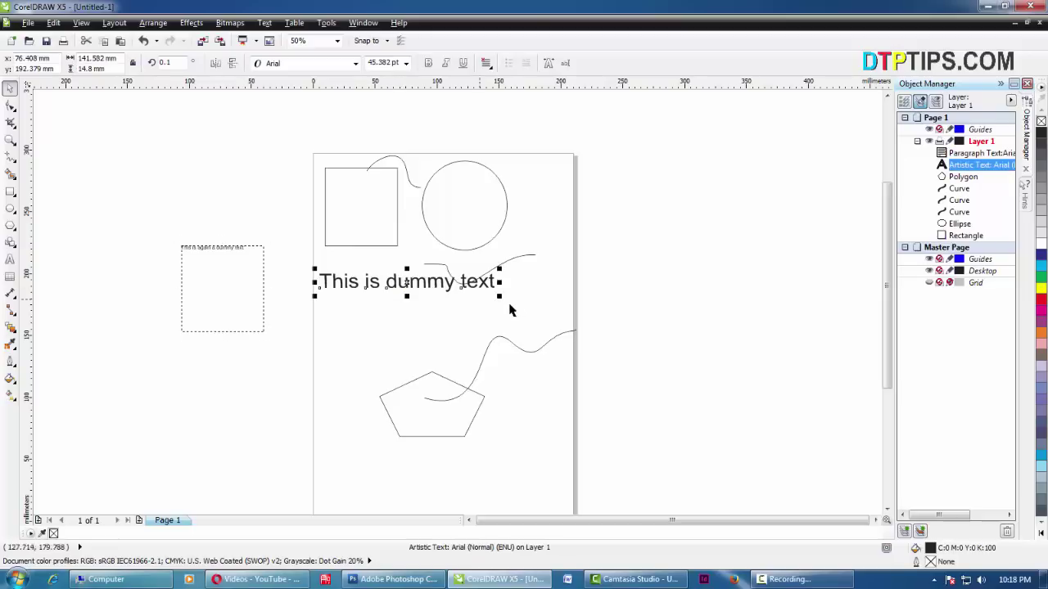
{"action": "left_click_drag", "start_coordinate": [498, 297], "coordinate": [449, 298]}
{"action": "left_click_drag", "start_coordinate": [382, 281], "coordinate": [401, 371]}
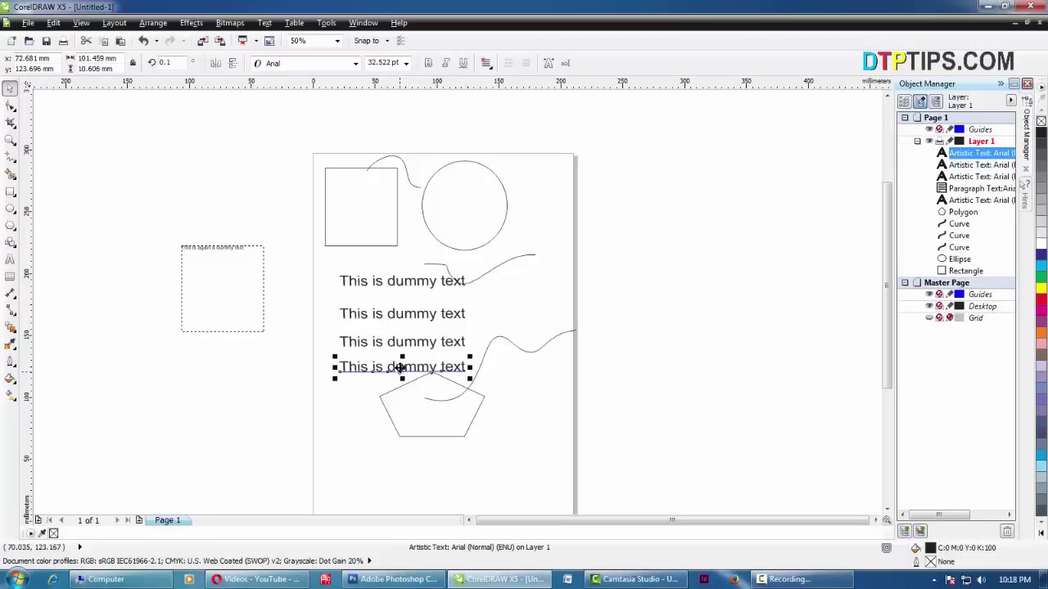
{"action": "mouse_move", "coordinate": [401, 370]}
{"action": "left_mouse_down"}
{"action": "mouse_move", "coordinate": [409, 365]}
{"action": "mouse_move", "coordinate": [402, 369]}
{"action": "left_mouse_up"}
{"action": "left_click", "coordinate": [404, 391]}
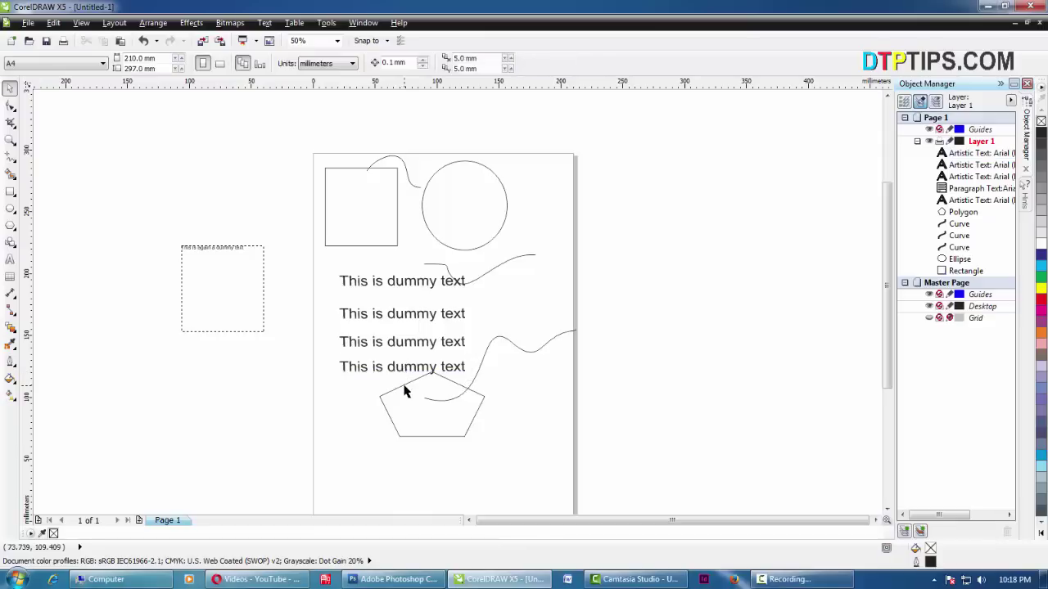
{"action": "left_click_drag", "start_coordinate": [404, 365], "coordinate": [397, 392]}
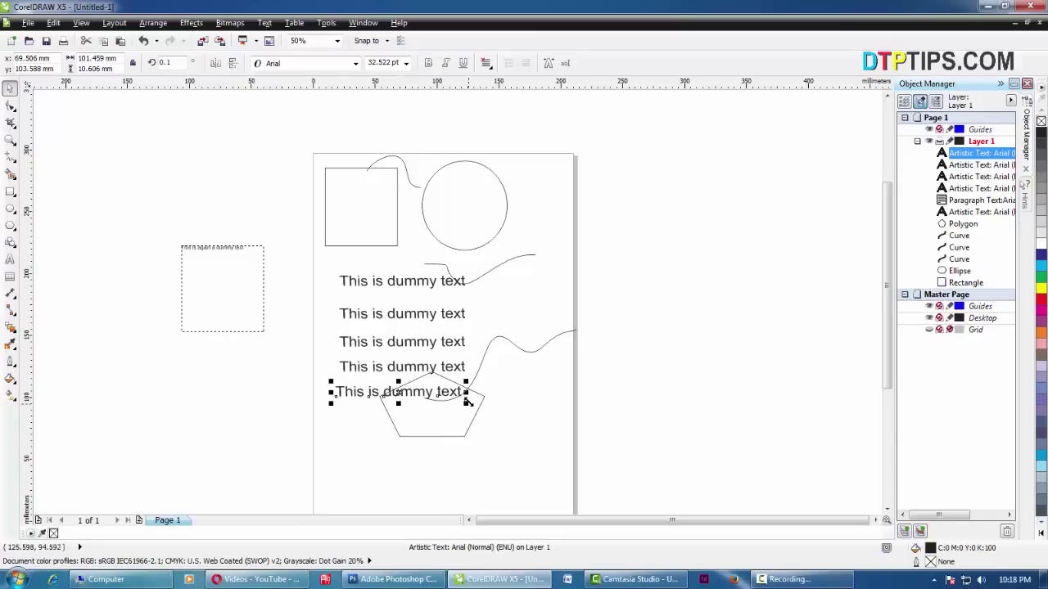
{"action": "left_click_drag", "start_coordinate": [311, 257], "coordinate": [493, 425]}
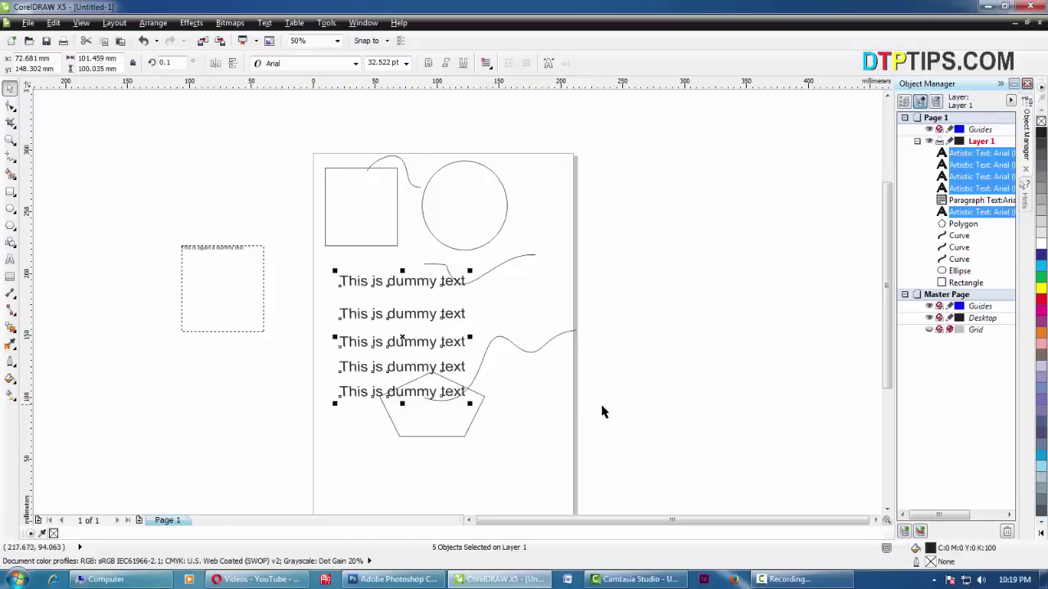
{"action": "left_click", "coordinate": [626, 416]}
Step: Duplicate the top text line and place the copy between the first and second lines
{"action": "left_click", "coordinate": [409, 316]}
{"action": "left_click", "coordinate": [386, 288]}
{"action": "left_click", "coordinate": [393, 282]}
{"action": "key", "text": "KP_Add"}
{"action": "left_click_drag", "start_coordinate": [393, 284], "coordinate": [384, 309]}
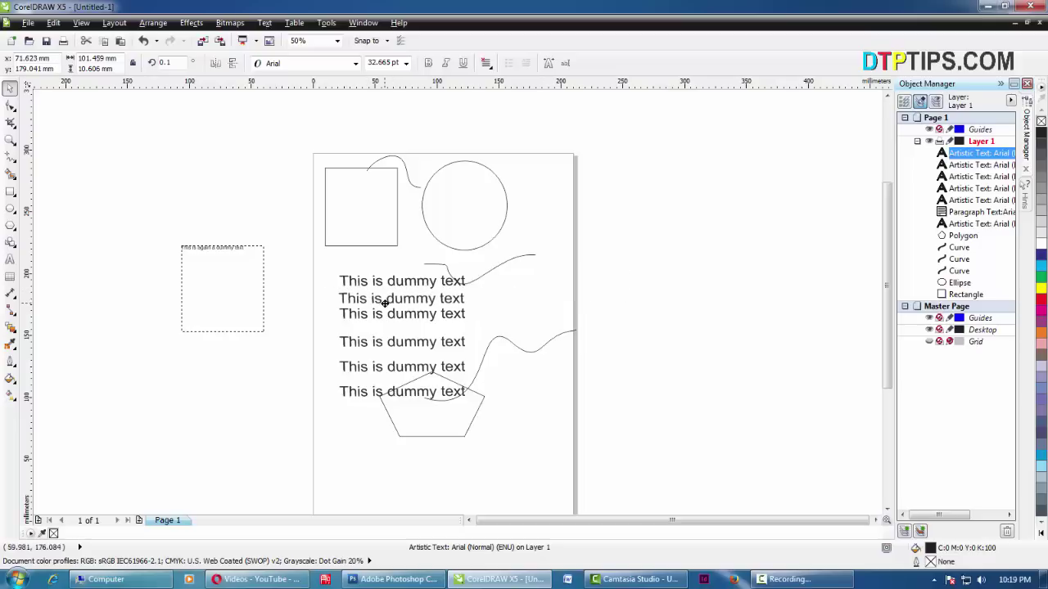
Step: Duplicate the rectangle and place the copy beyond the circle, overlapping the page's right edge
{"action": "left_click", "coordinate": [370, 247]}
{"action": "left_click", "coordinate": [358, 234]}
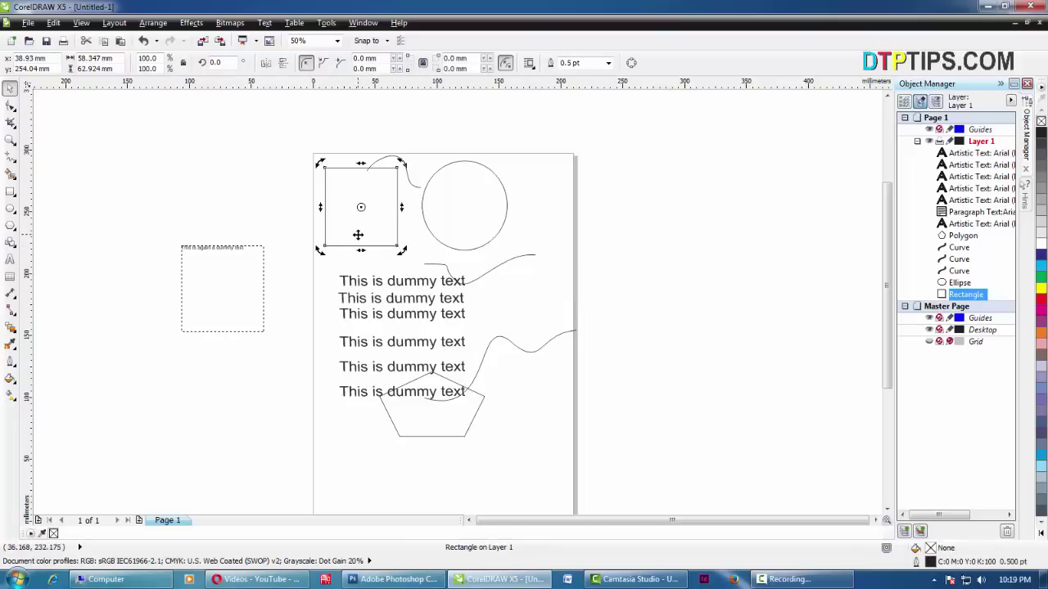
{"action": "key", "text": "shift+Page_Up"}
{"action": "left_click", "coordinate": [235, 175]}
{"action": "left_click", "coordinate": [339, 197]}
{"action": "left_click_drag", "start_coordinate": [352, 197], "coordinate": [553, 204]}
Step: Respace the five text lines below the top one vertically so that none of them crowd together
{"action": "left_click_drag", "start_coordinate": [357, 399], "coordinate": [358, 425]}
{"action": "left_click_drag", "start_coordinate": [368, 372], "coordinate": [369, 388]}
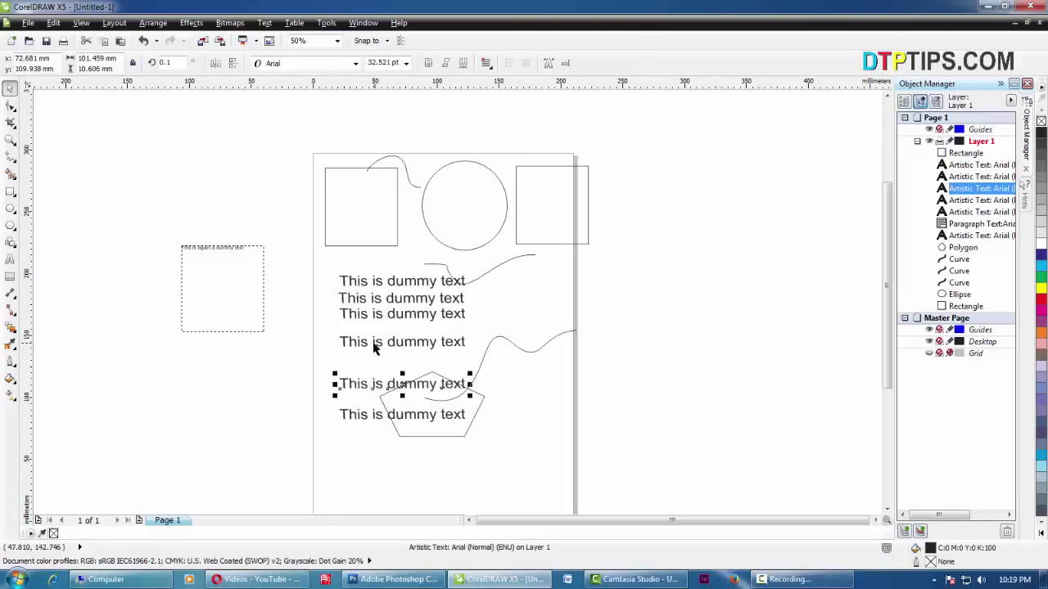
{"action": "left_click_drag", "start_coordinate": [374, 344], "coordinate": [374, 370]}
{"action": "left_click_drag", "start_coordinate": [377, 318], "coordinate": [373, 377]}
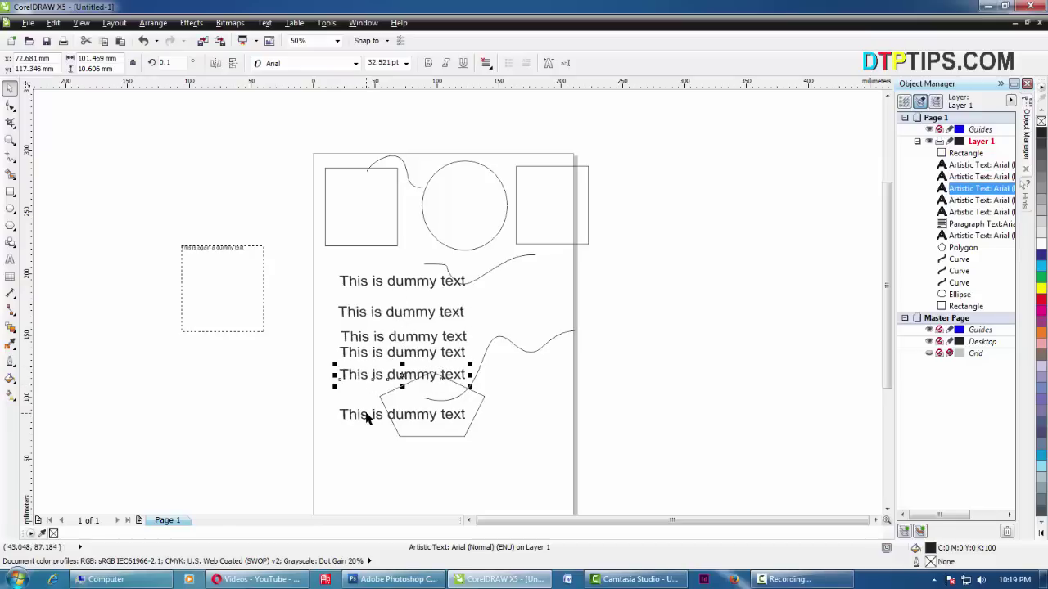
{"action": "left_click_drag", "start_coordinate": [367, 417], "coordinate": [367, 398]}
{"action": "left_click", "coordinate": [356, 437]}
Step: Shrink the original rectangle to a small box about 7.4 by 8 mm in front of the first text line
{"action": "left_click", "coordinate": [368, 191]}
{"action": "left_click_drag", "start_coordinate": [401, 163], "coordinate": [329, 279]}
{"action": "left_click", "coordinate": [320, 297]}
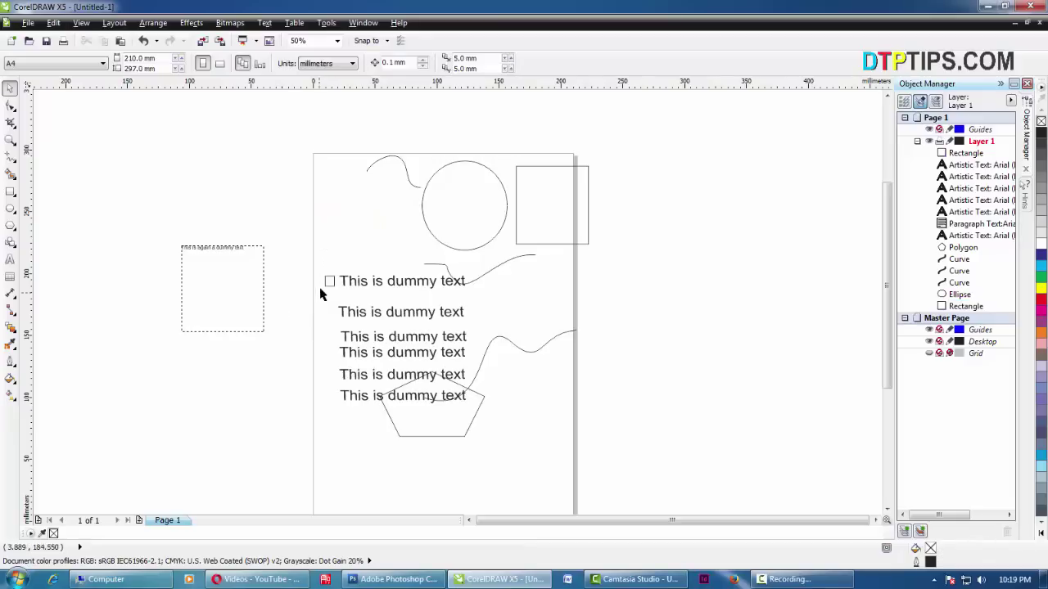
{"action": "left_click", "coordinate": [328, 286]}
Step: Draw a small rectangle about 4.8 by 5.3 mm in front of the second text line
{"action": "left_click", "coordinate": [11, 193]}
{"action": "left_click_drag", "start_coordinate": [330, 306], "coordinate": [335, 312]}
{"action": "left_click", "coordinate": [10, 87]}
{"action": "key", "text": "Escape"}
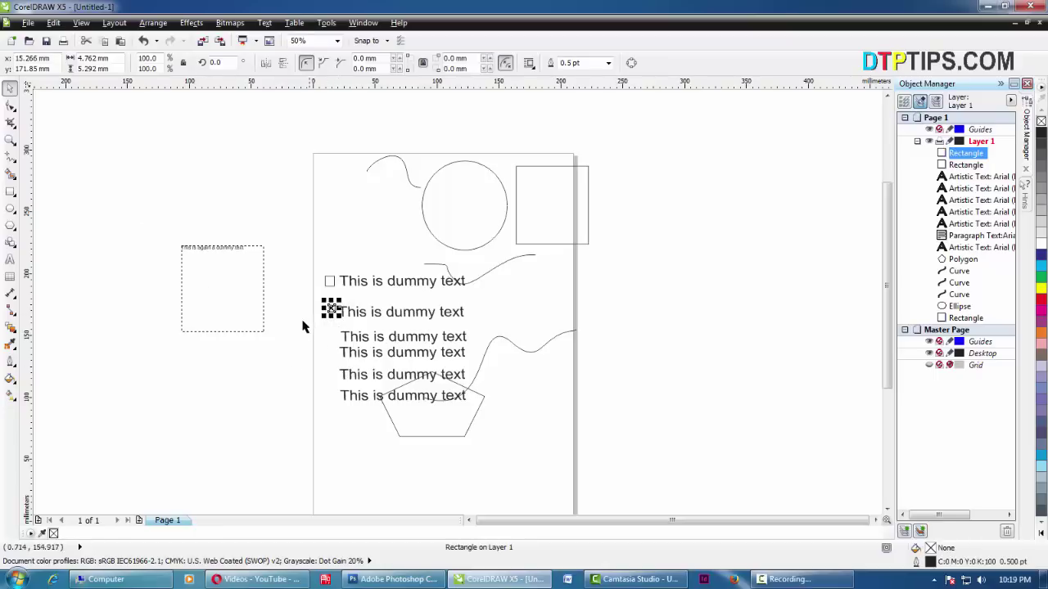
{"action": "left_click", "coordinate": [307, 327]}
{"action": "left_click", "coordinate": [329, 311]}
{"action": "left_click", "coordinate": [318, 344]}
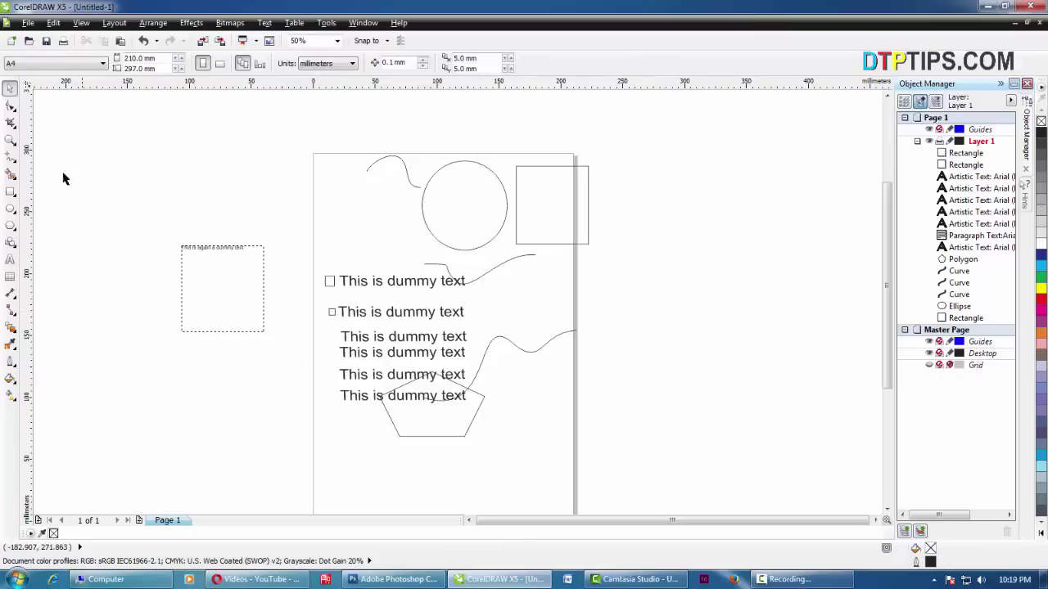
Step: Enlarge the small box beside the second text line to nearly match the size of the first box
{"action": "left_click", "coordinate": [9, 140]}
{"action": "left_click_drag", "start_coordinate": [296, 254], "coordinate": [592, 456]}
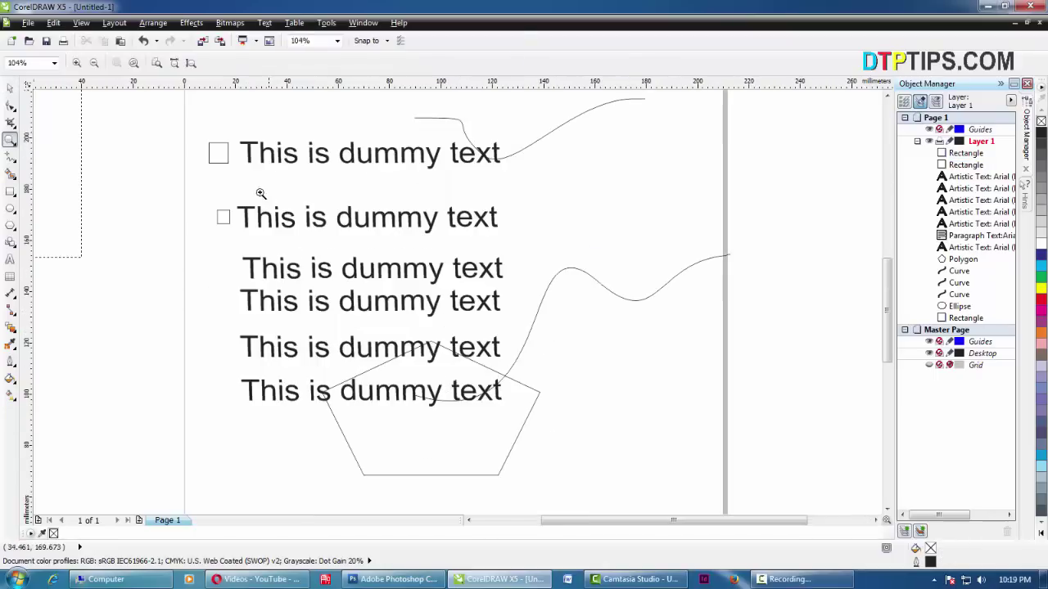
{"action": "left_click", "coordinate": [9, 88]}
{"action": "left_click", "coordinate": [224, 161]}
{"action": "left_click", "coordinate": [225, 219]}
{"action": "left_click_drag", "start_coordinate": [212, 228], "coordinate": [204, 234]}
{"action": "left_click", "coordinate": [206, 245]}
{"action": "left_click", "coordinate": [225, 156]}
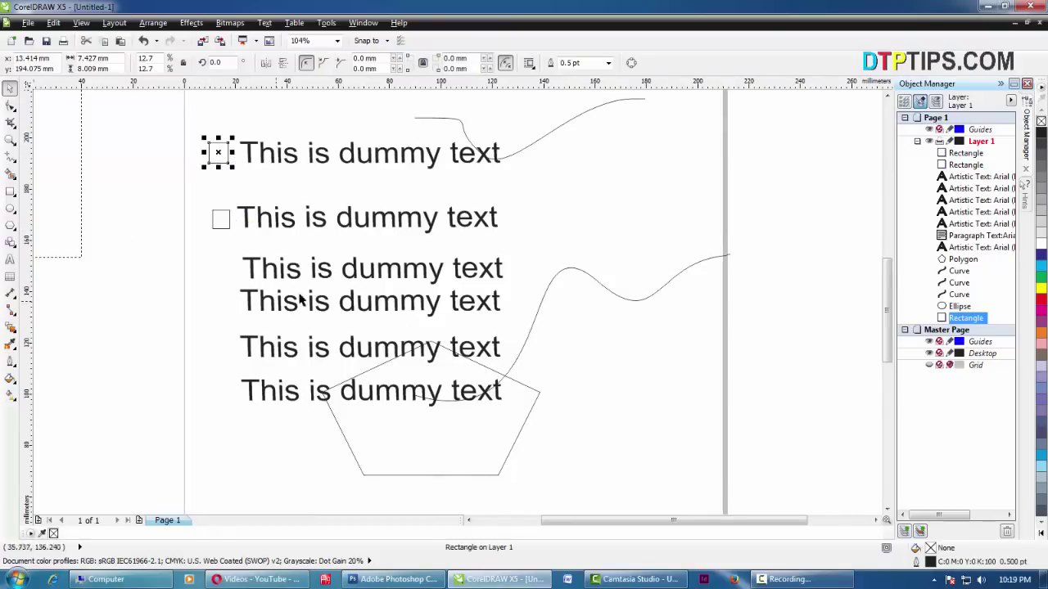
{"action": "left_click", "coordinate": [749, 374]}
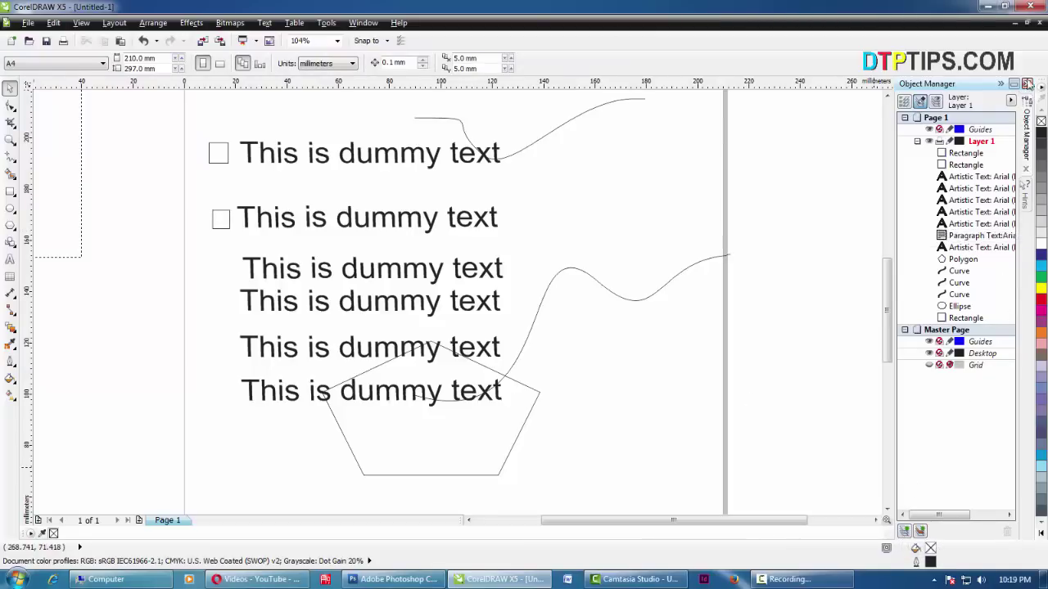
Step: Expand the full colour palette to view all its swatches and pick red with no object selected
{"action": "left_click", "coordinate": [1041, 533]}
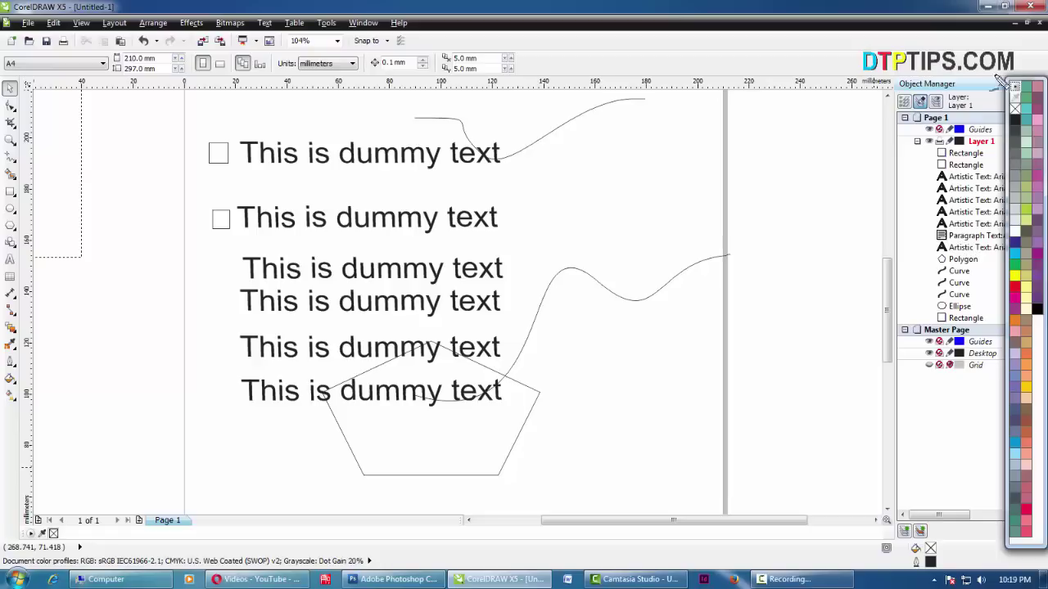
{"action": "left_click_drag", "start_coordinate": [1010, 82], "coordinate": [1044, 332]}
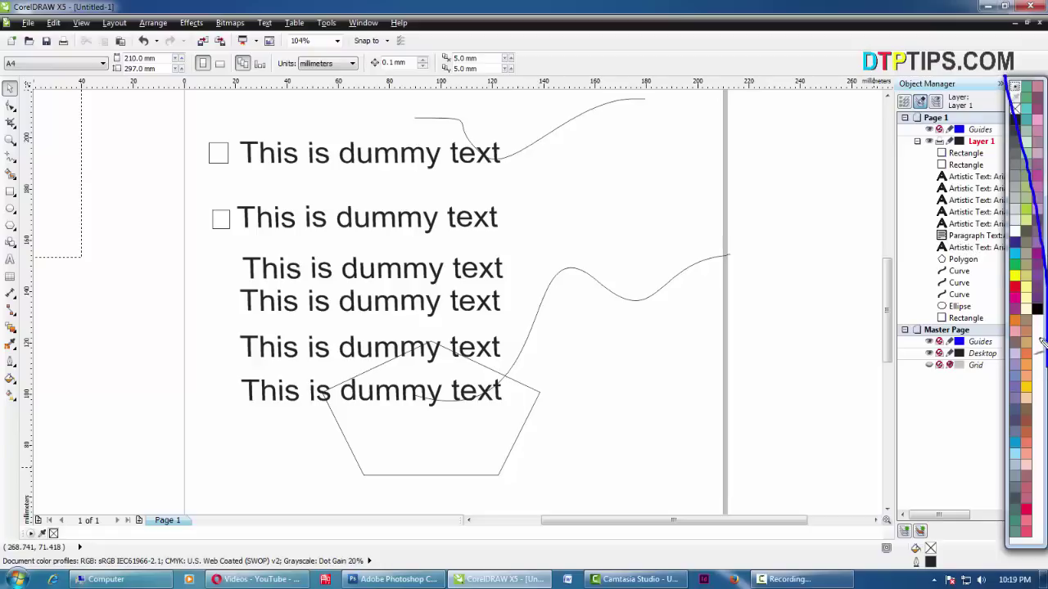
{"action": "left_click", "coordinate": [976, 243]}
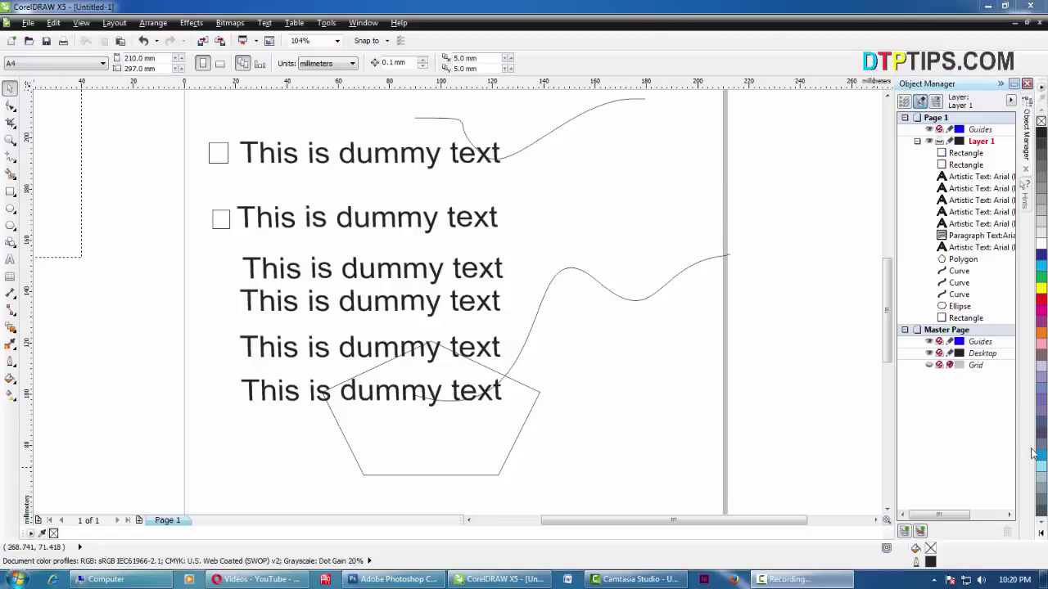
{"action": "left_click", "coordinate": [1040, 533]}
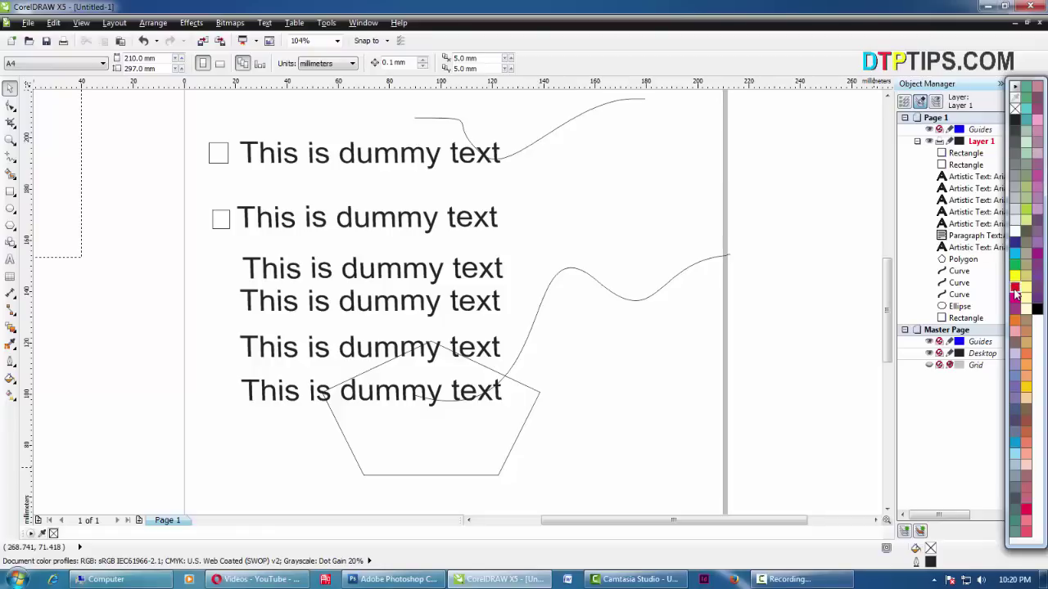
{"action": "left_click", "coordinate": [1015, 293]}
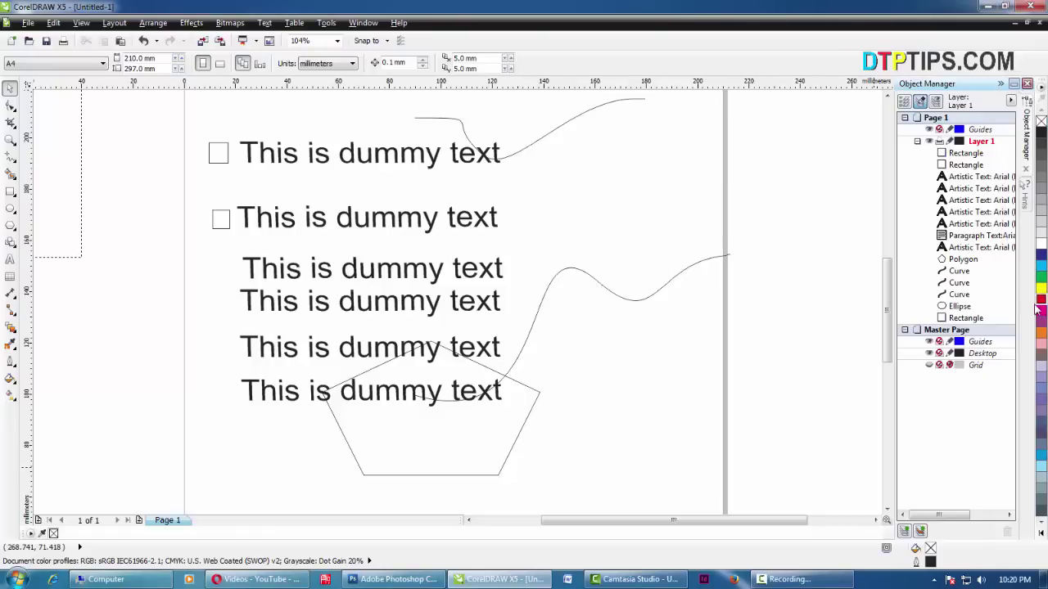
{"action": "left_click", "coordinate": [1038, 301]}
{"action": "left_click_drag", "start_coordinate": [488, 215], "coordinate": [706, 165]}
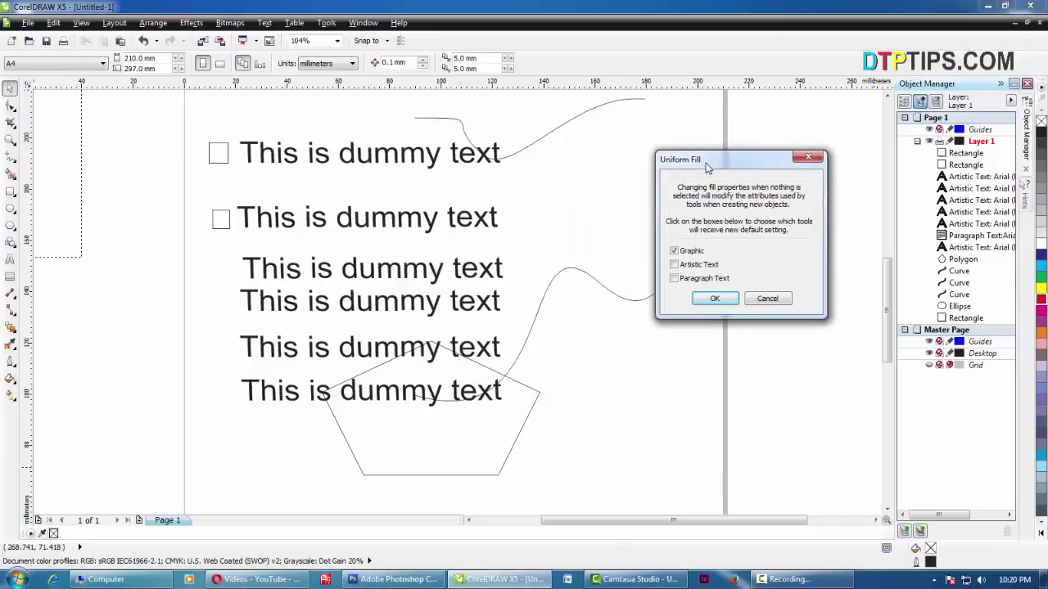
{"action": "left_click", "coordinate": [769, 298]}
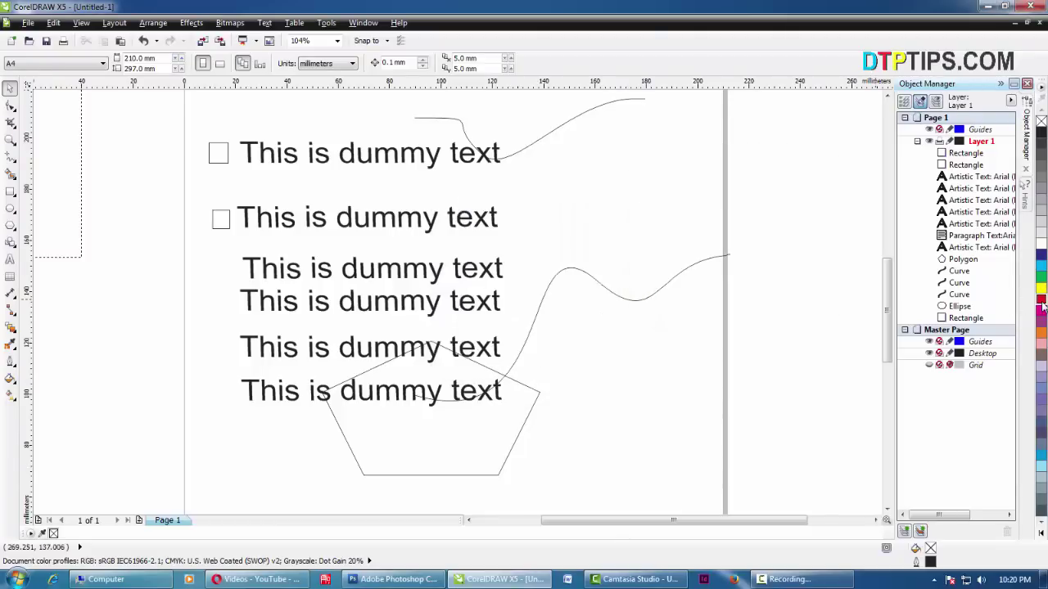
{"action": "left_click", "coordinate": [1041, 302]}
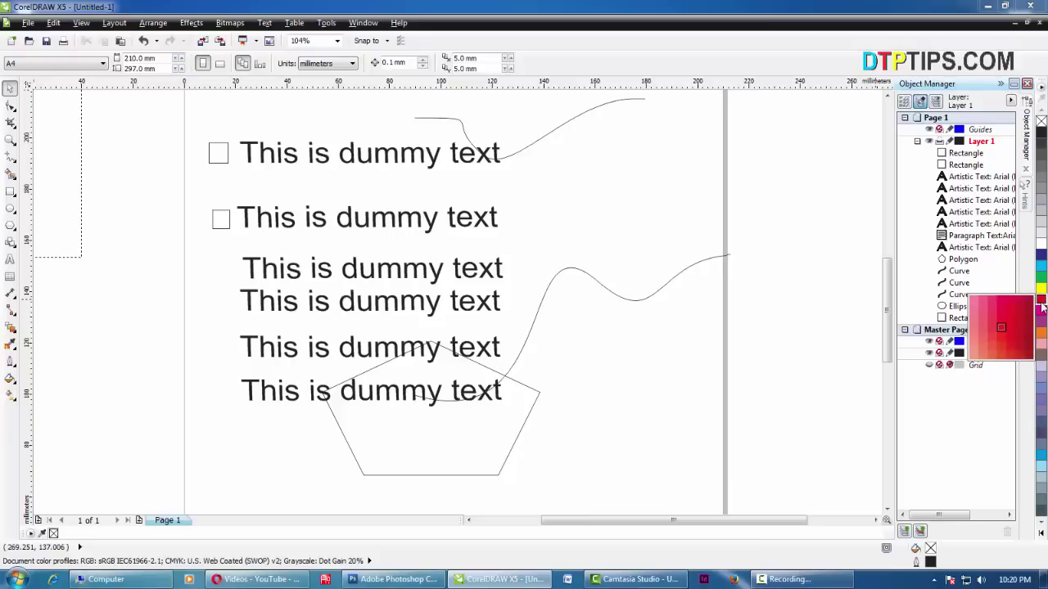
{"action": "left_click", "coordinate": [1041, 303]}
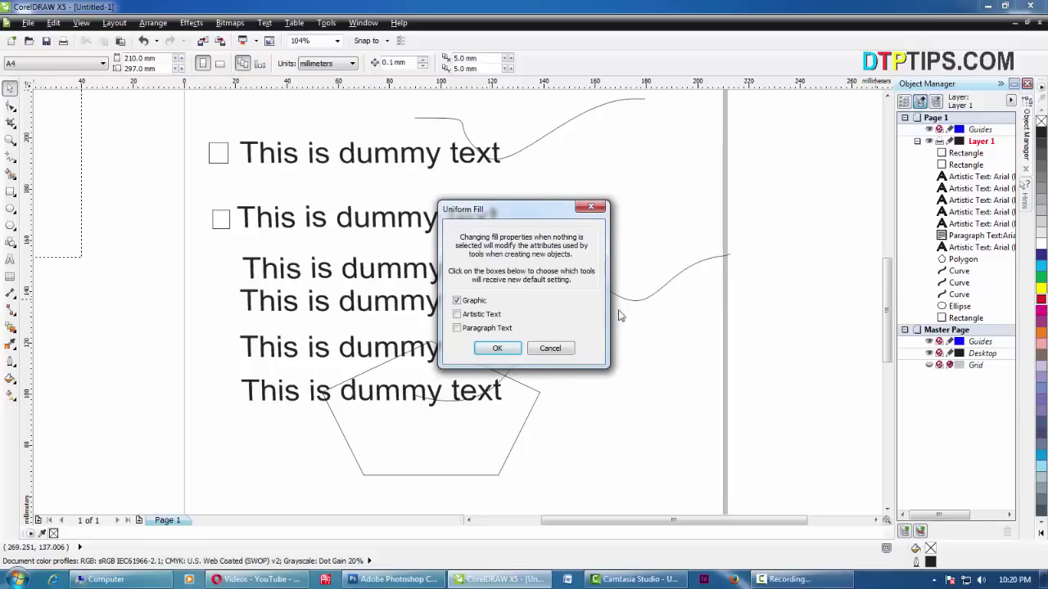
{"action": "left_click_drag", "start_coordinate": [486, 213], "coordinate": [578, 140]}
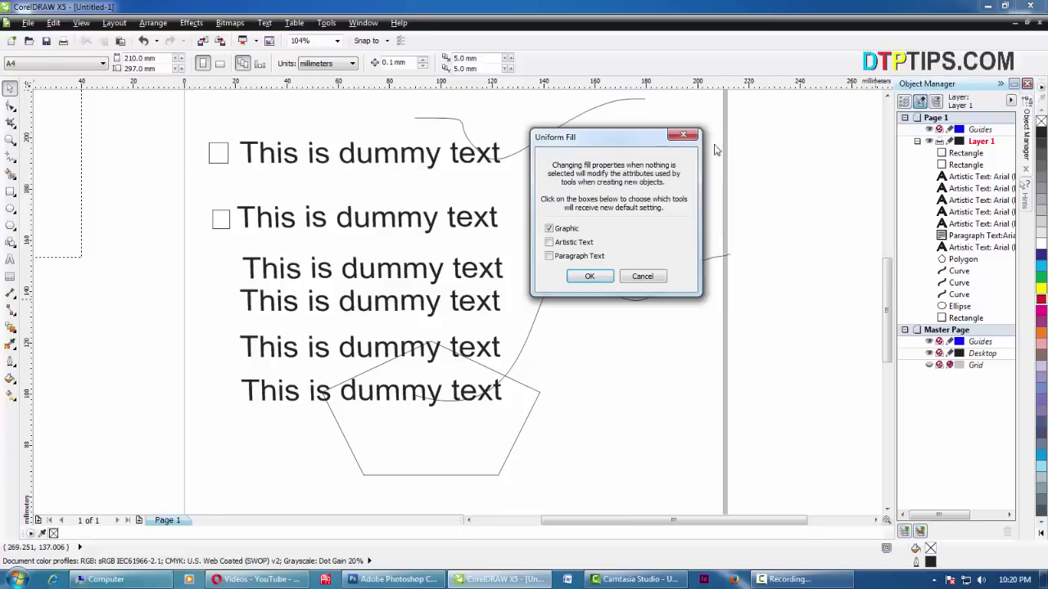
{"action": "left_click", "coordinate": [643, 277]}
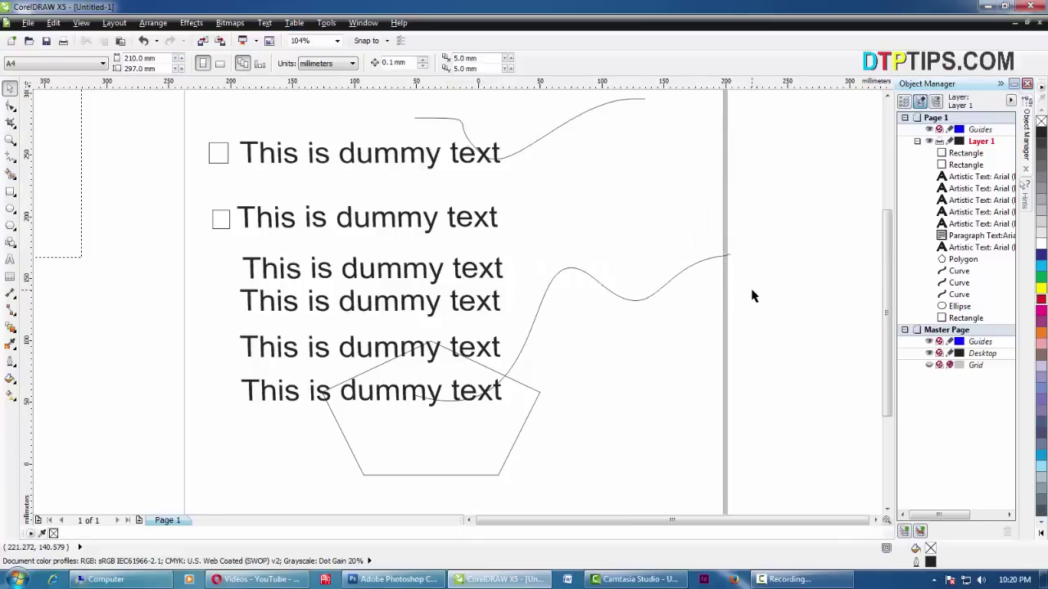
Step: Fill the first "This is dummy text" line with red and deselect it
{"action": "scroll", "coordinate": [749, 299], "scroll_direction": "down", "scroll_amount": 3}
{"action": "left_click", "coordinate": [543, 229]}
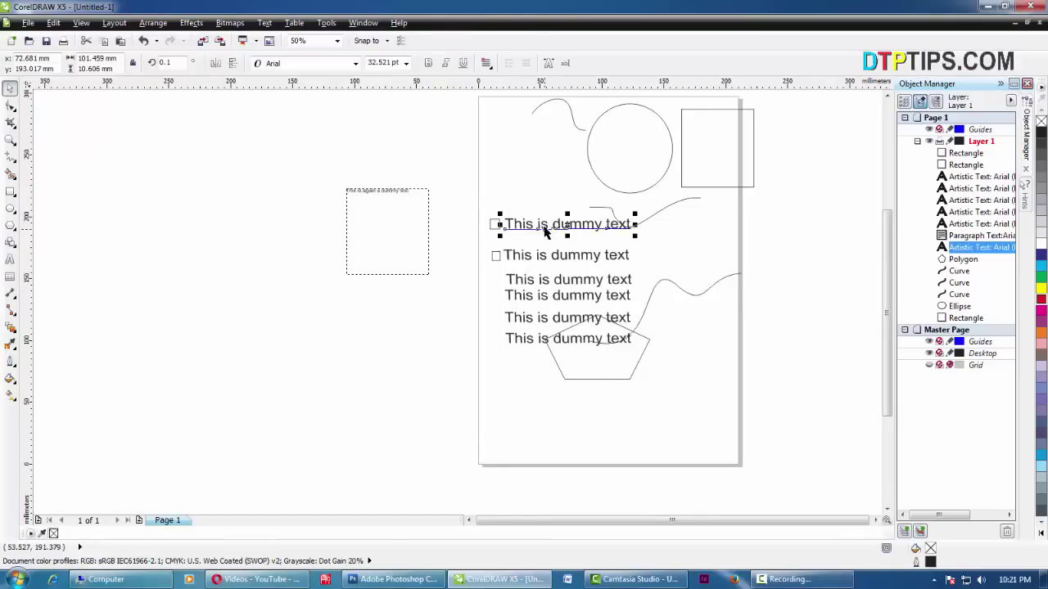
{"action": "left_click", "coordinate": [1040, 303]}
{"action": "left_click", "coordinate": [787, 279]}
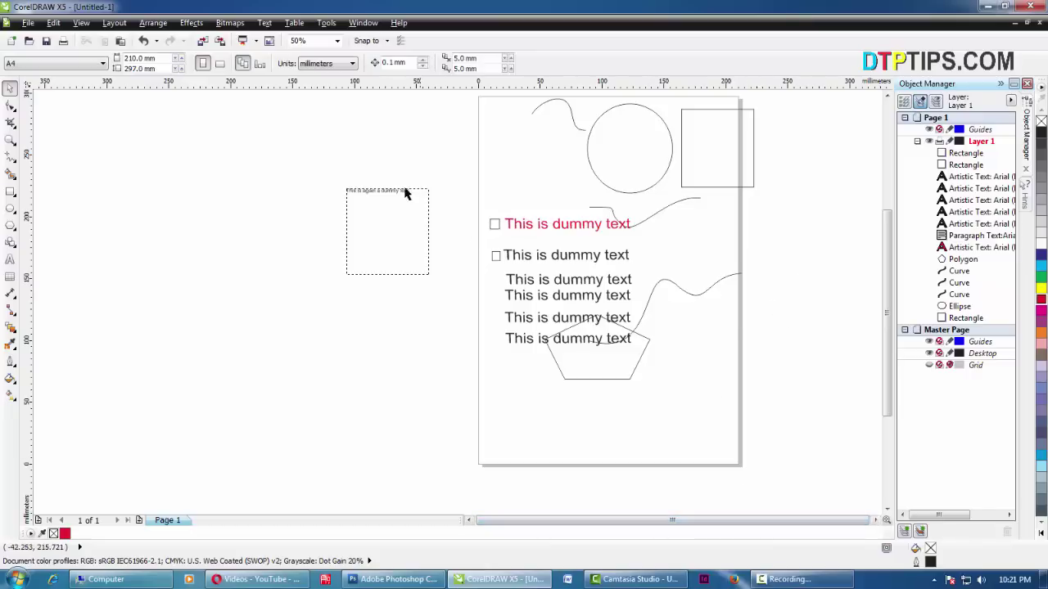
Step: With nothing selected, set red as the default fill for new graphics and artistic text
{"action": "left_click", "coordinate": [1040, 323]}
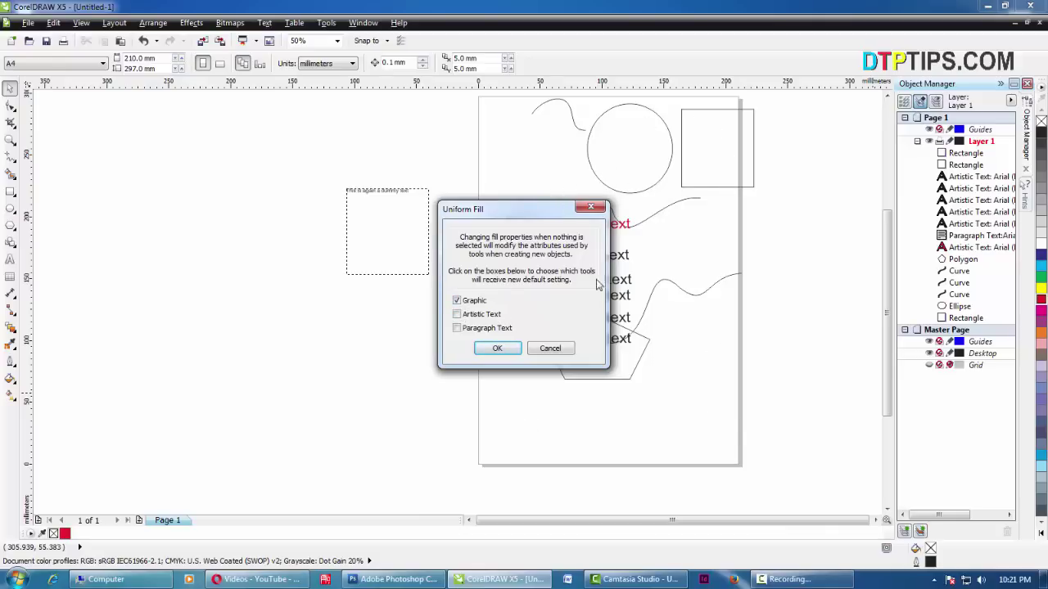
{"action": "left_click_drag", "start_coordinate": [533, 210], "coordinate": [311, 215]}
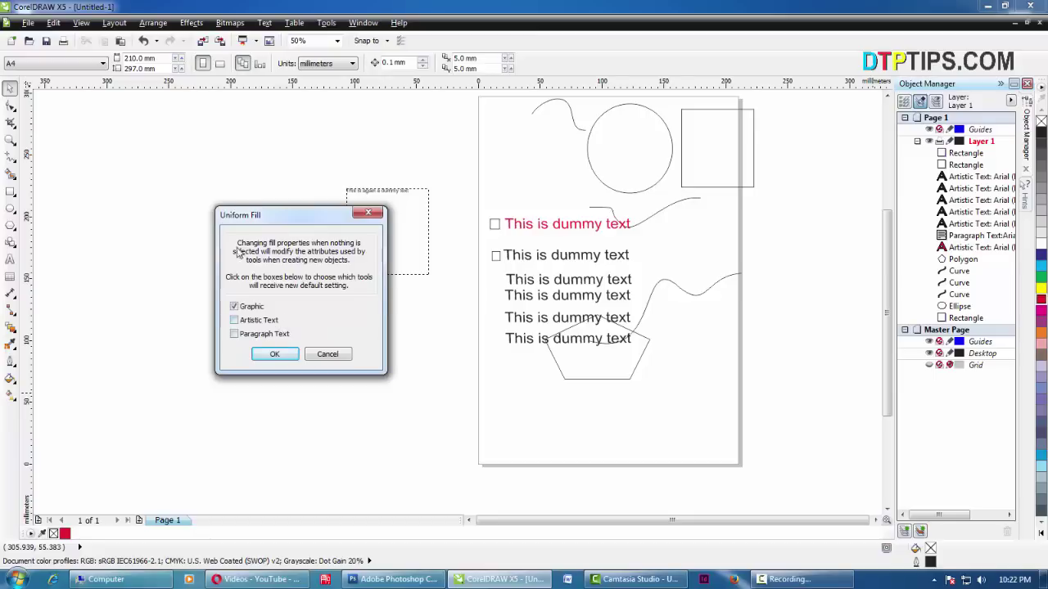
{"action": "left_click_drag", "start_coordinate": [276, 214], "coordinate": [218, 172]}
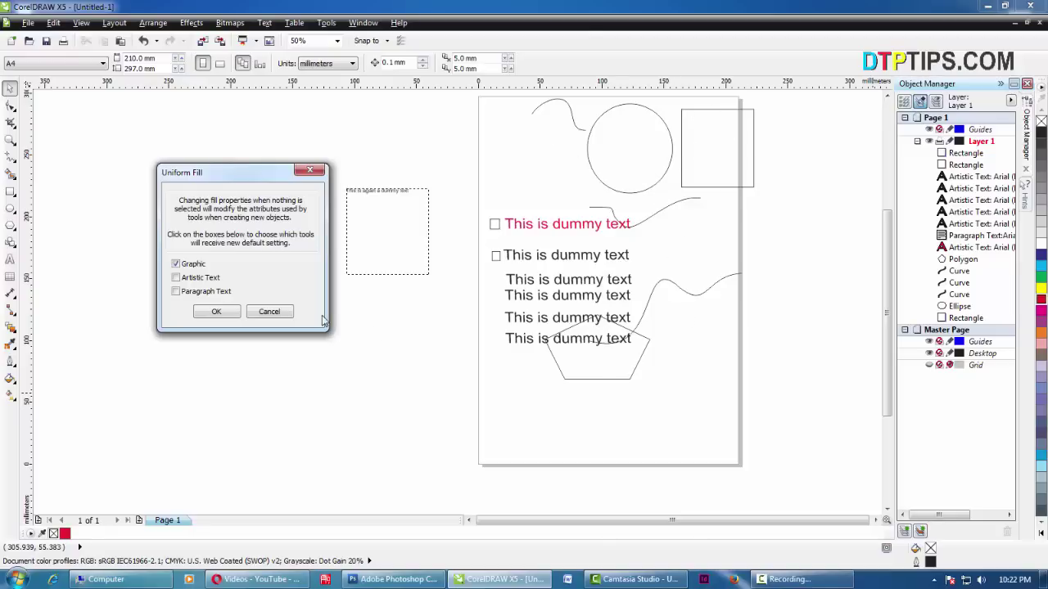
{"action": "left_click", "coordinate": [176, 278]}
{"action": "left_click", "coordinate": [216, 313]}
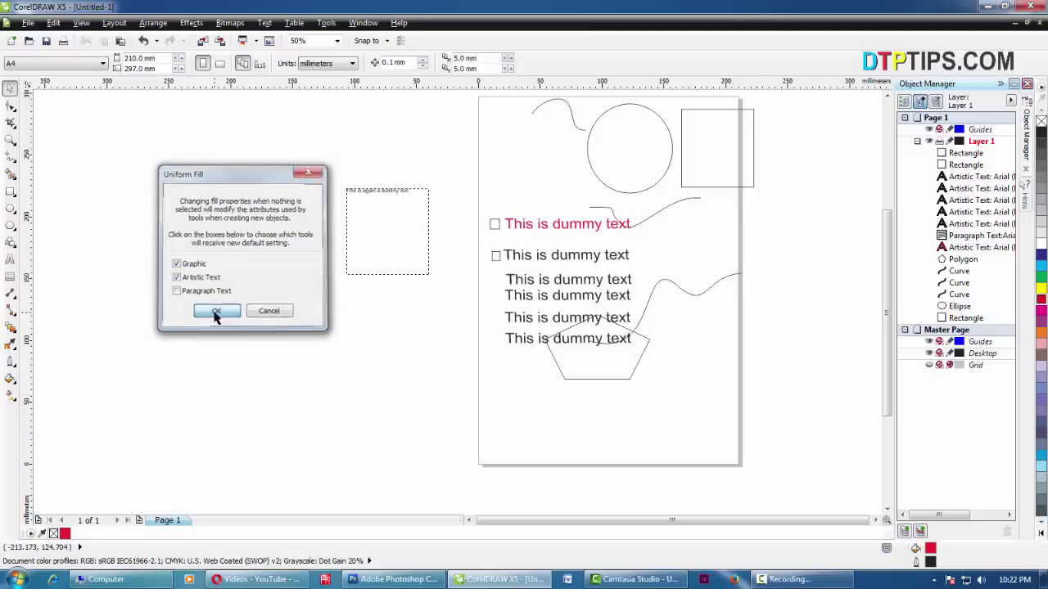
Step: Draw a rectangle about 44 by 46 mm in the lower-left area of the page and deselect it
{"action": "left_click", "coordinate": [11, 192]}
{"action": "left_click_drag", "start_coordinate": [490, 375], "coordinate": [554, 441]}
{"action": "left_click", "coordinate": [11, 87]}
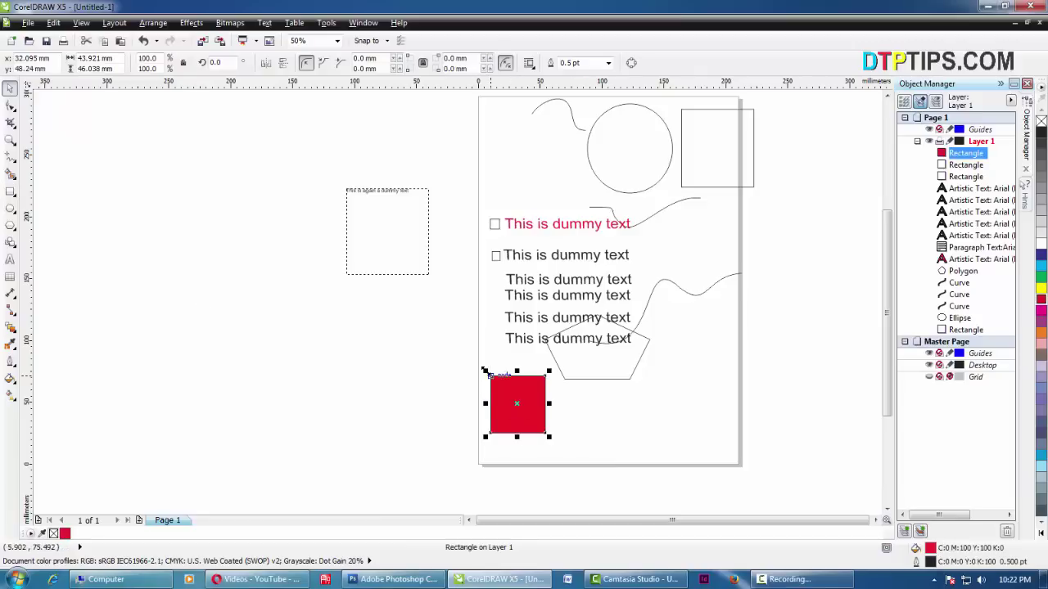
{"action": "left_click", "coordinate": [601, 440]}
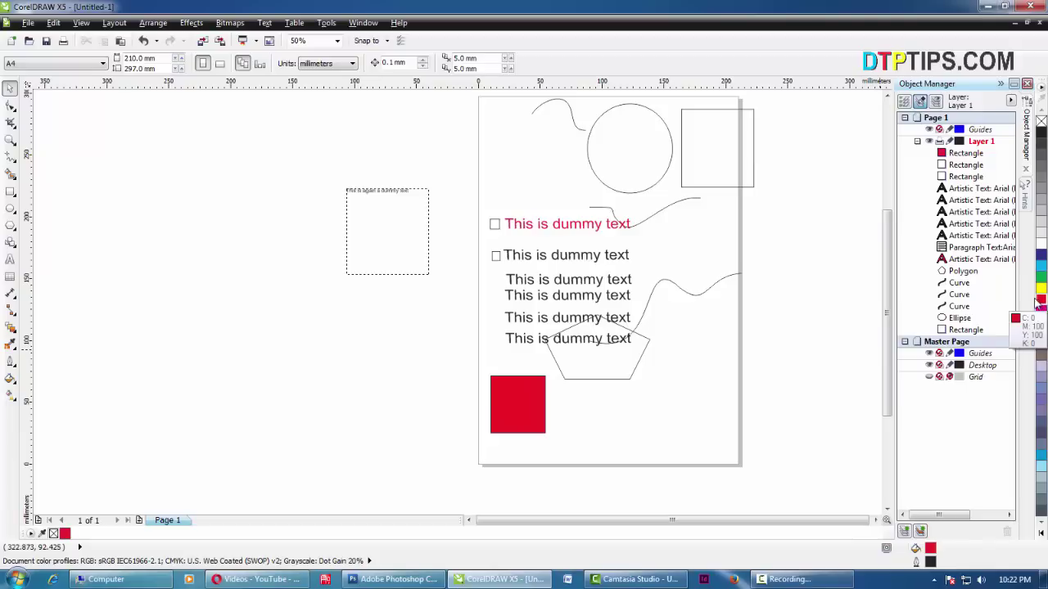
Step: Draw an open freehand curve about 111 mm wide beside the red square, and a second one about 124 mm wide closed into a shape
{"action": "left_click", "coordinate": [9, 156]}
{"action": "left_click_drag", "start_coordinate": [690, 416], "coordinate": [721, 370]}
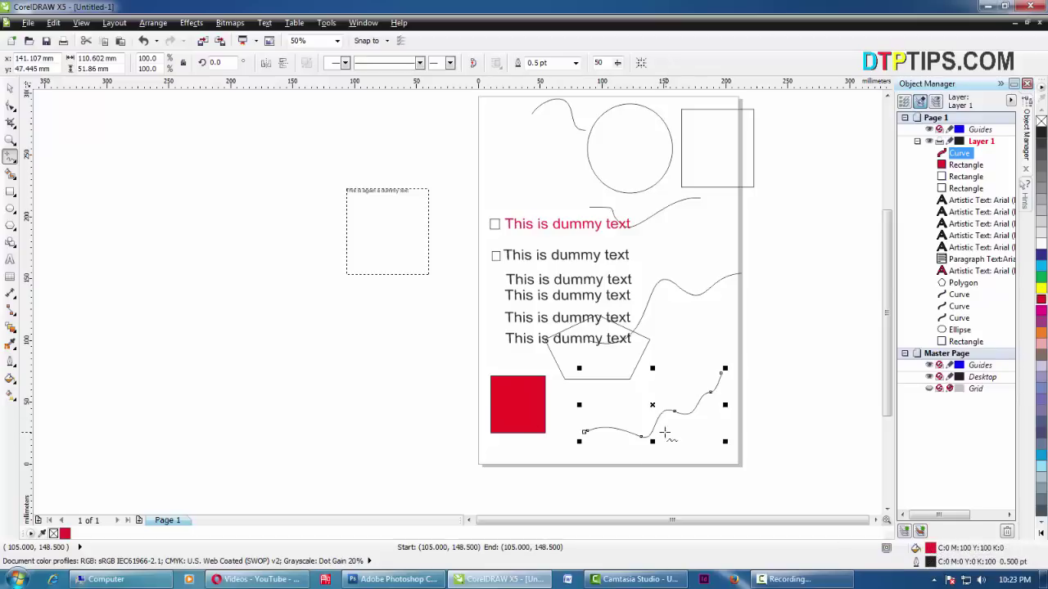
{"action": "mouse_move", "coordinate": [568, 399]}
{"action": "left_mouse_down"}
{"action": "mouse_move", "coordinate": [644, 392]}
{"action": "mouse_move", "coordinate": [725, 354]}
{"action": "left_mouse_up"}
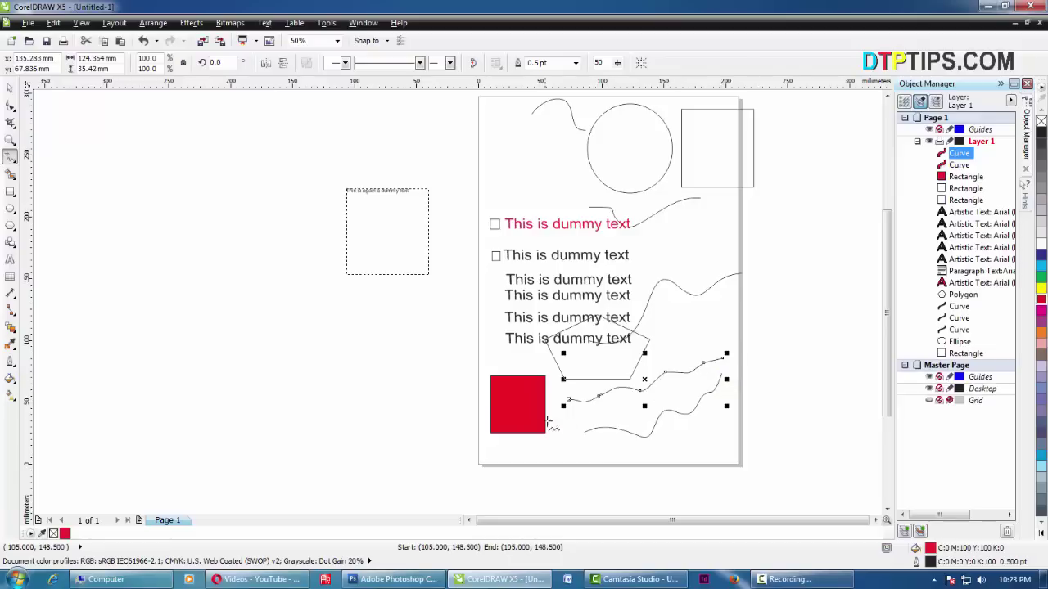
{"action": "mouse_move", "coordinate": [568, 400]}
{"action": "left_mouse_down"}
{"action": "mouse_move", "coordinate": [585, 437]}
{"action": "mouse_move", "coordinate": [675, 441]}
{"action": "mouse_move", "coordinate": [740, 397]}
{"action": "mouse_move", "coordinate": [725, 361]}
{"action": "left_mouse_up"}
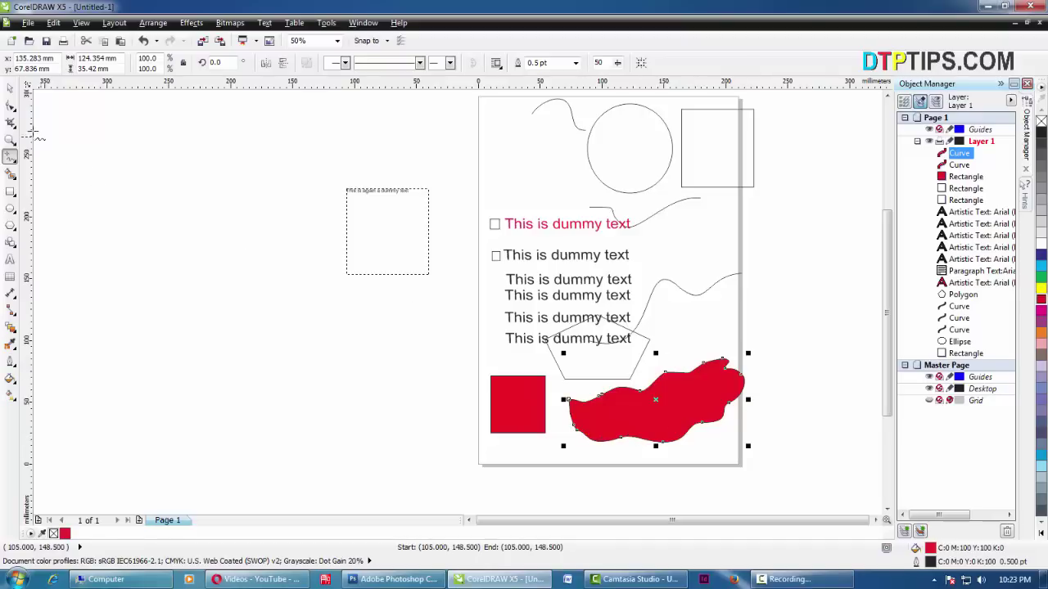
{"action": "left_click", "coordinate": [11, 105]}
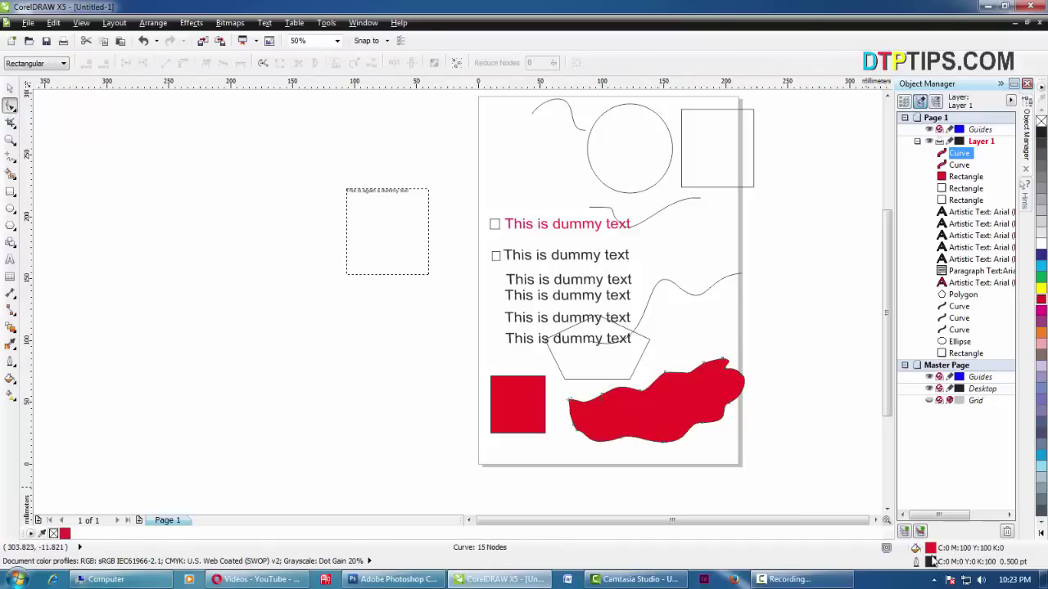
Step: Draw a freehand curve about 115 mm wide above the first text line, close it into a shape and deselect it
{"action": "left_click", "coordinate": [11, 157]}
{"action": "mouse_move", "coordinate": [498, 177]}
{"action": "left_mouse_down"}
{"action": "mouse_move", "coordinate": [643, 194]}
{"action": "mouse_move", "coordinate": [647, 209]}
{"action": "left_mouse_up"}
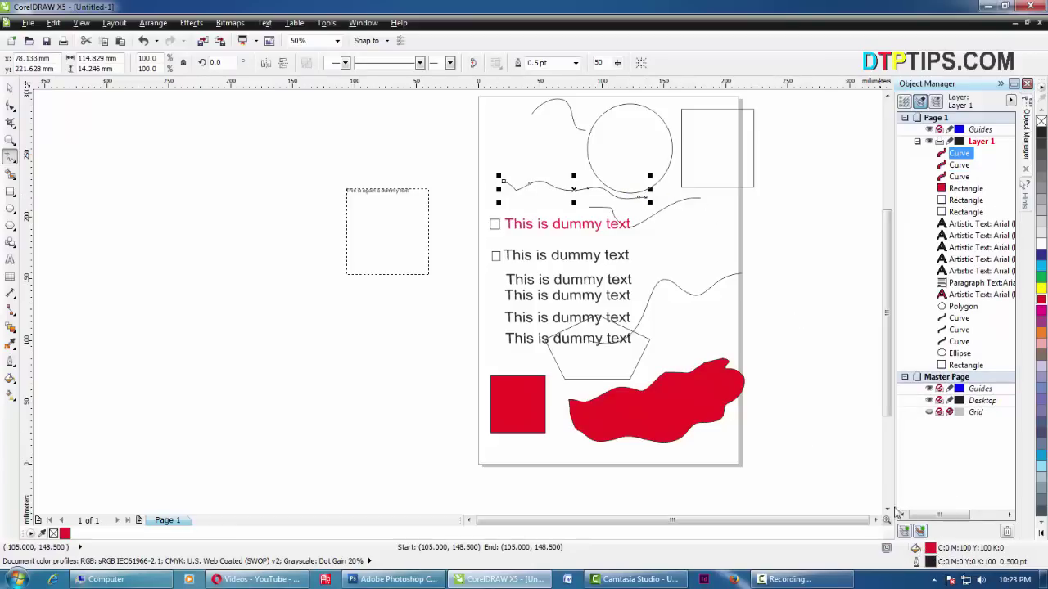
{"action": "mouse_move", "coordinate": [502, 180]}
{"action": "left_mouse_down"}
{"action": "mouse_move", "coordinate": [583, 157]}
{"action": "mouse_move", "coordinate": [643, 167]}
{"action": "mouse_move", "coordinate": [655, 198]}
{"action": "left_mouse_up"}
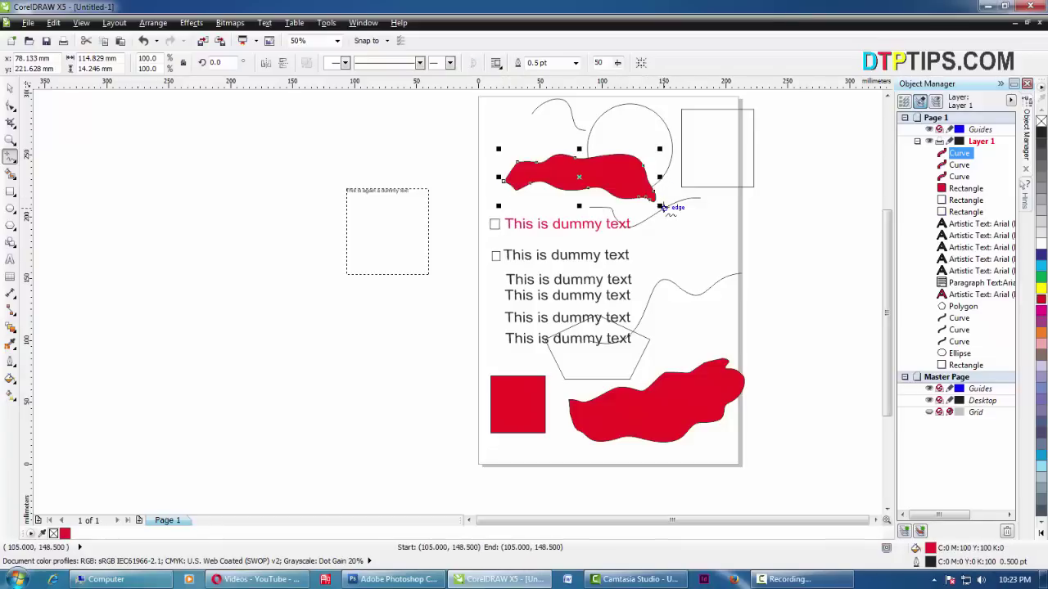
{"action": "left_click", "coordinate": [10, 88]}
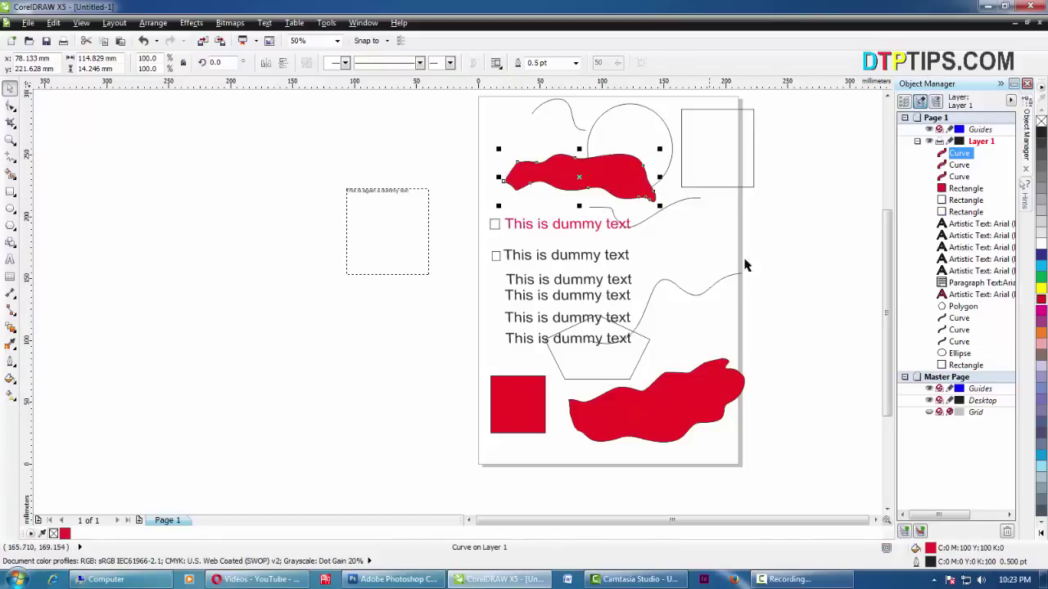
{"action": "left_click", "coordinate": [776, 257]}
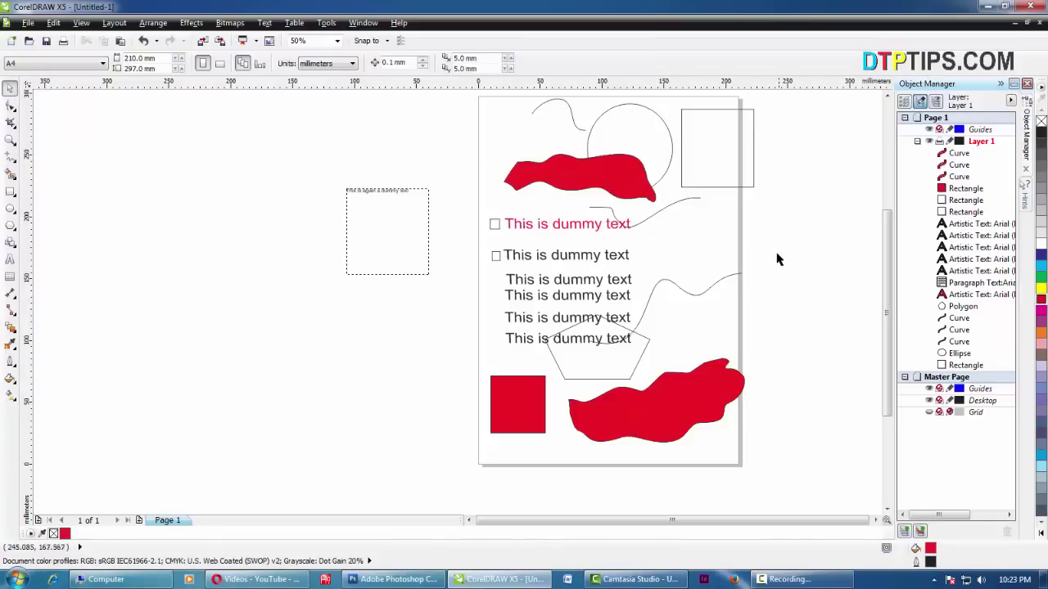
Step: Add the artistic text "This is red colour text" above the long wavy curve and shift it inside the page edge
{"action": "left_click", "coordinate": [9, 259]}
{"action": "left_click", "coordinate": [724, 261]}
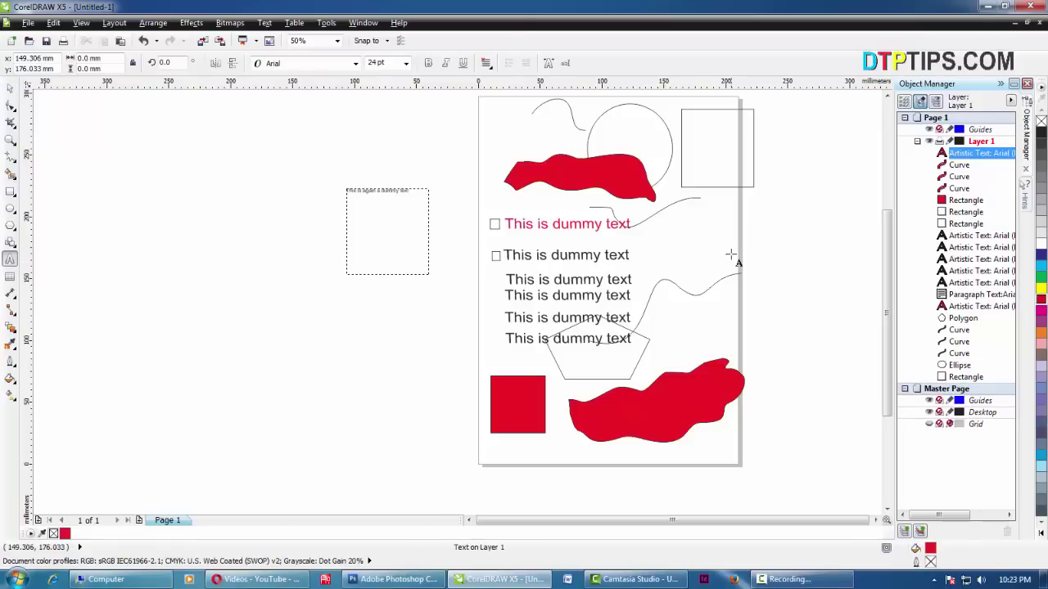
{"action": "type", "text": "This is red colour text"}
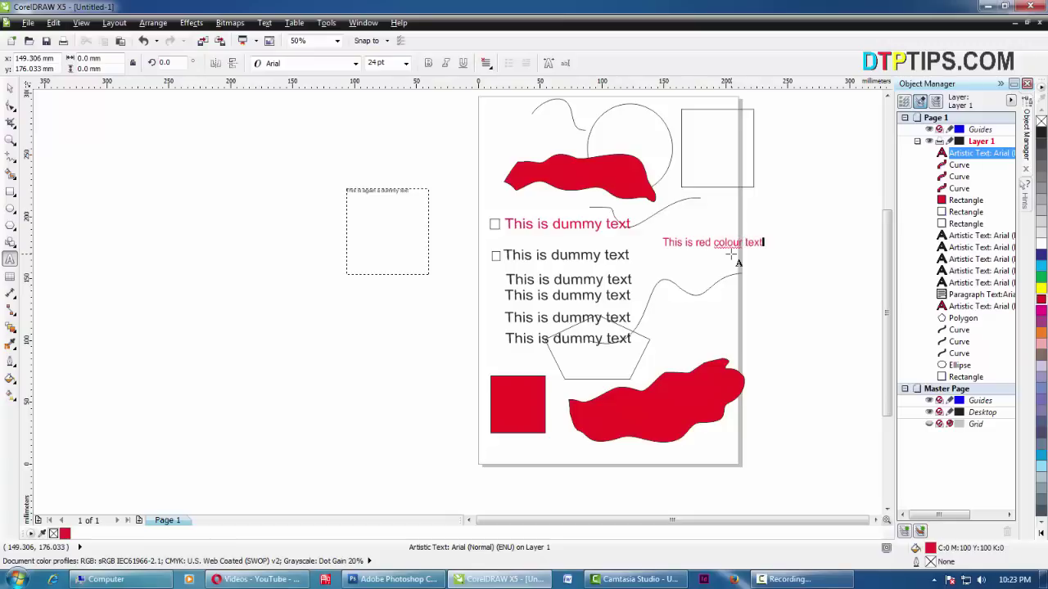
{"action": "key", "text": "Escape"}
{"action": "left_click", "coordinate": [10, 88]}
{"action": "left_click_drag", "start_coordinate": [697, 242], "coordinate": [676, 237]}
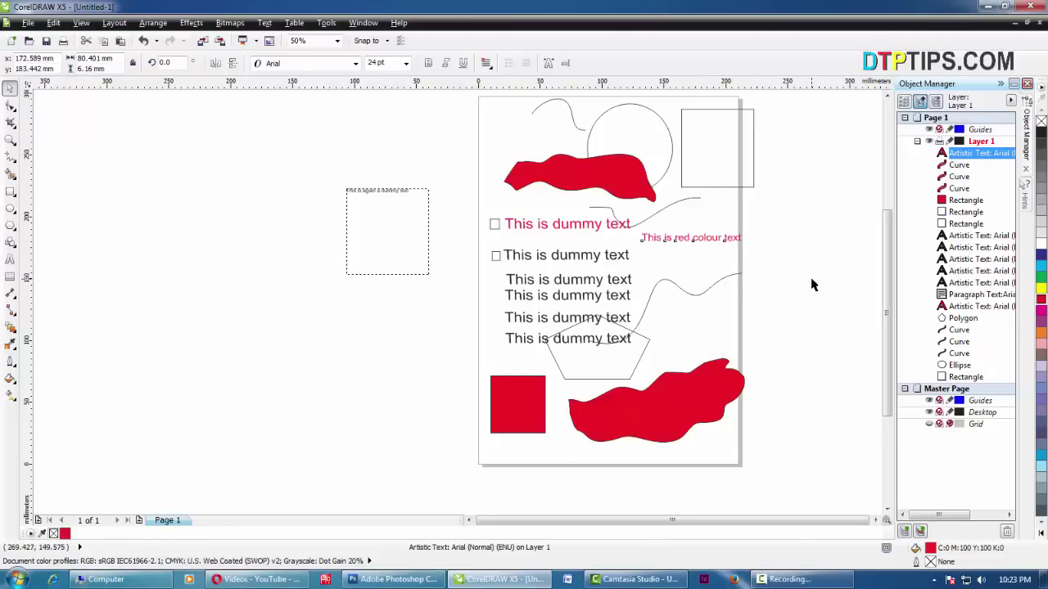
{"action": "left_click", "coordinate": [811, 284]}
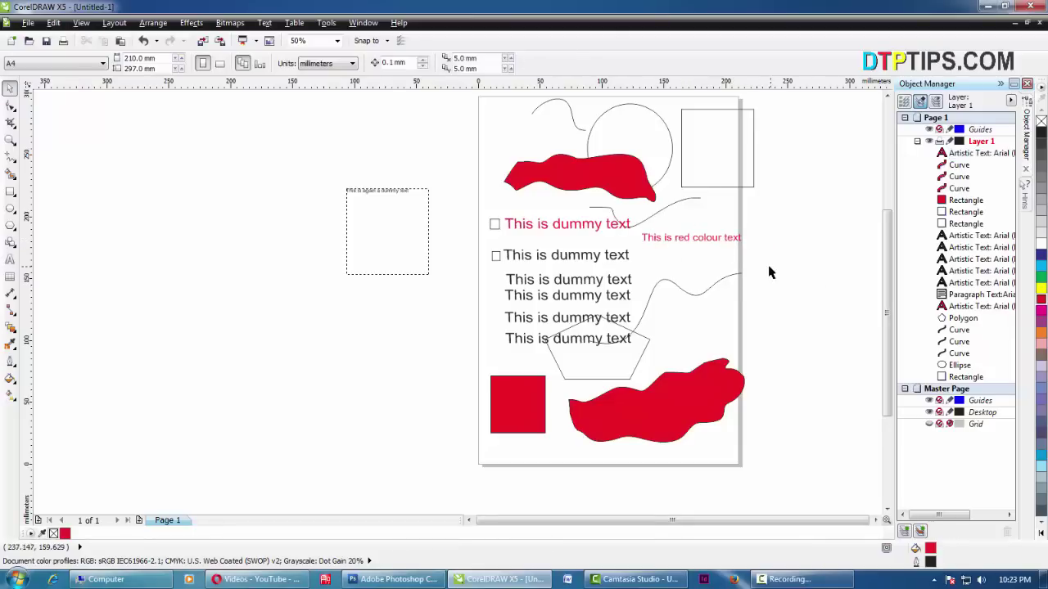
Step: Set cyan as the default fill for graphics only, then place the artistic text "This" just below "This is red colour text"
{"action": "left_click", "coordinate": [1042, 273]}
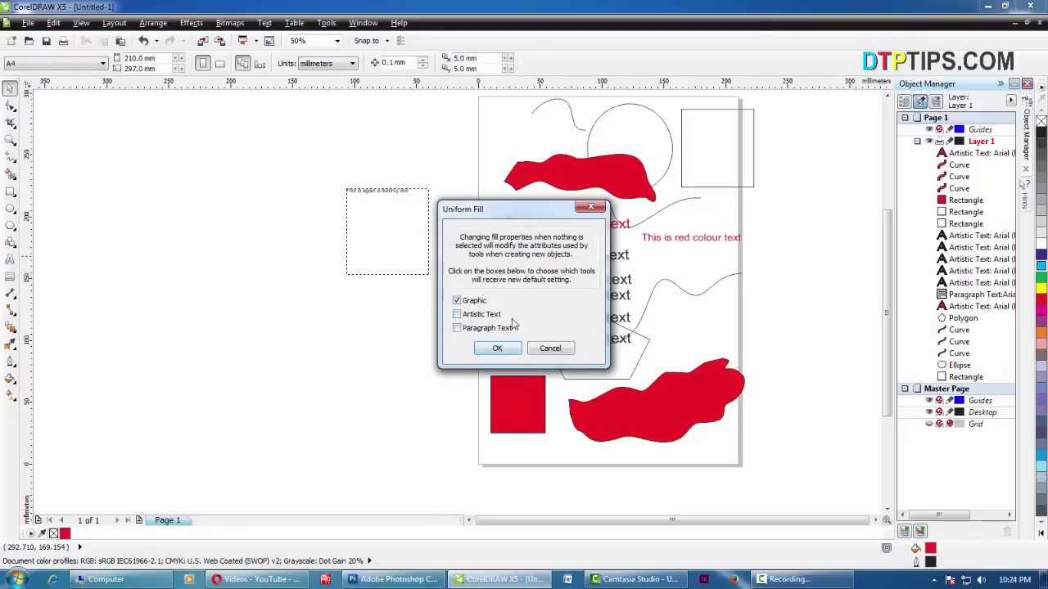
{"action": "left_click", "coordinate": [496, 348]}
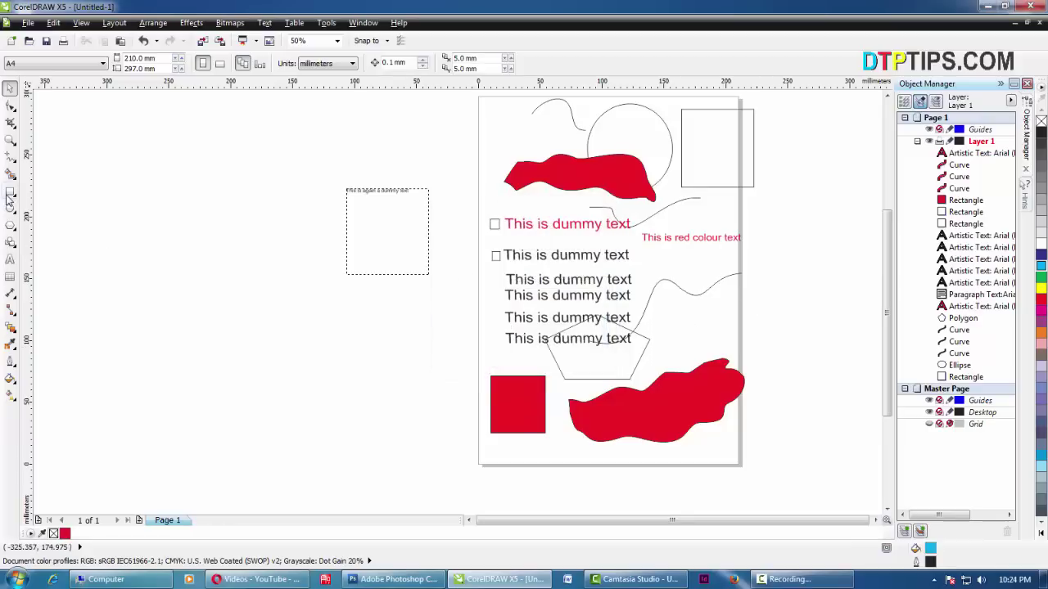
{"action": "left_click", "coordinate": [10, 258]}
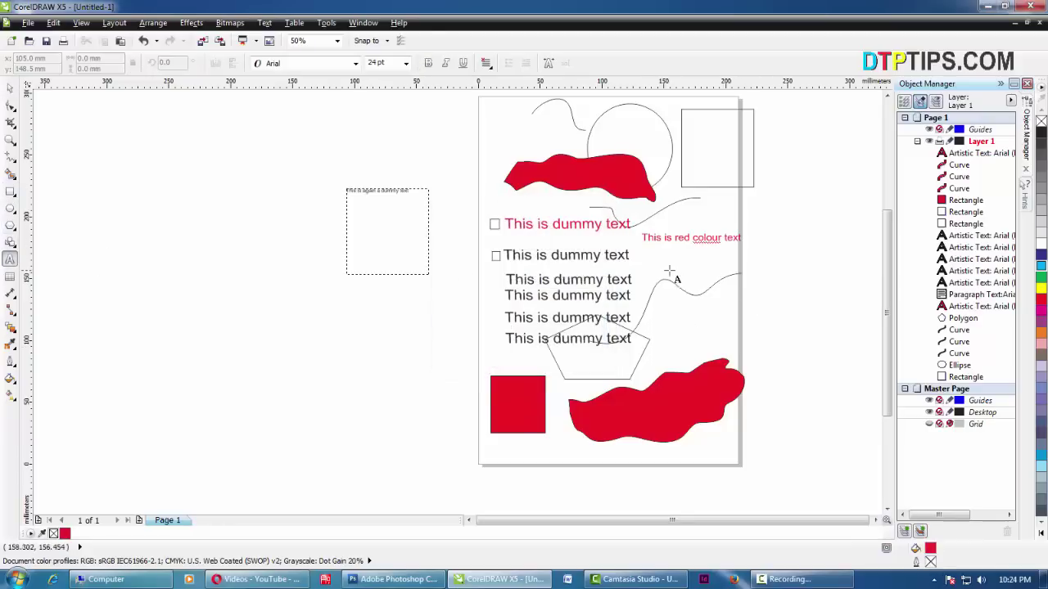
{"action": "left_click", "coordinate": [663, 263]}
{"action": "type", "text": "This"}
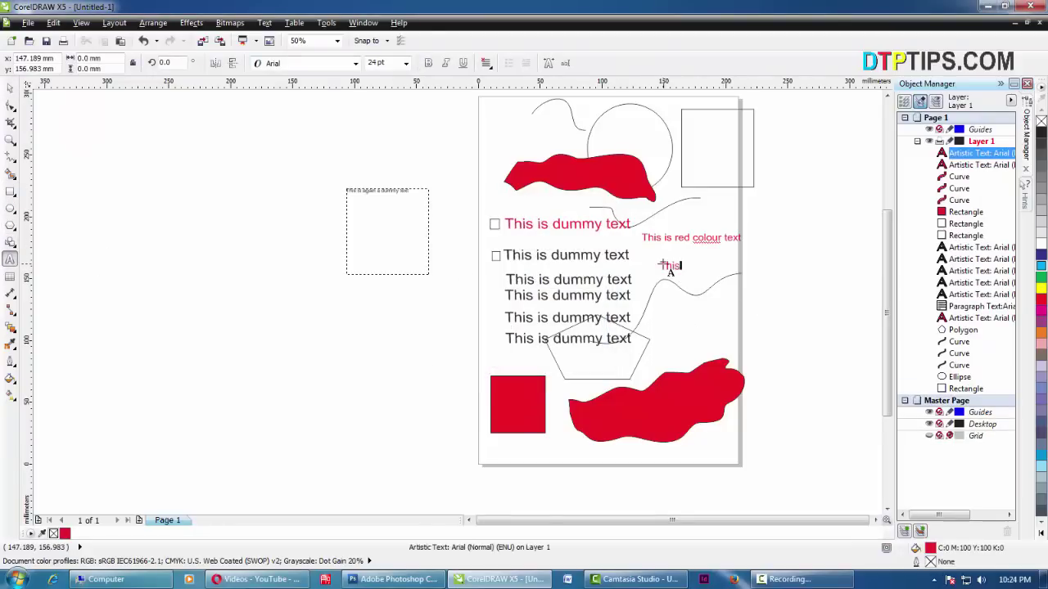
{"action": "key", "text": "ctrl+space"}
{"action": "key", "text": "Escape"}
{"action": "left_click", "coordinate": [676, 269]}
{"action": "key", "text": "Escape"}
{"action": "left_click_drag", "start_coordinate": [673, 268], "coordinate": [660, 255]}
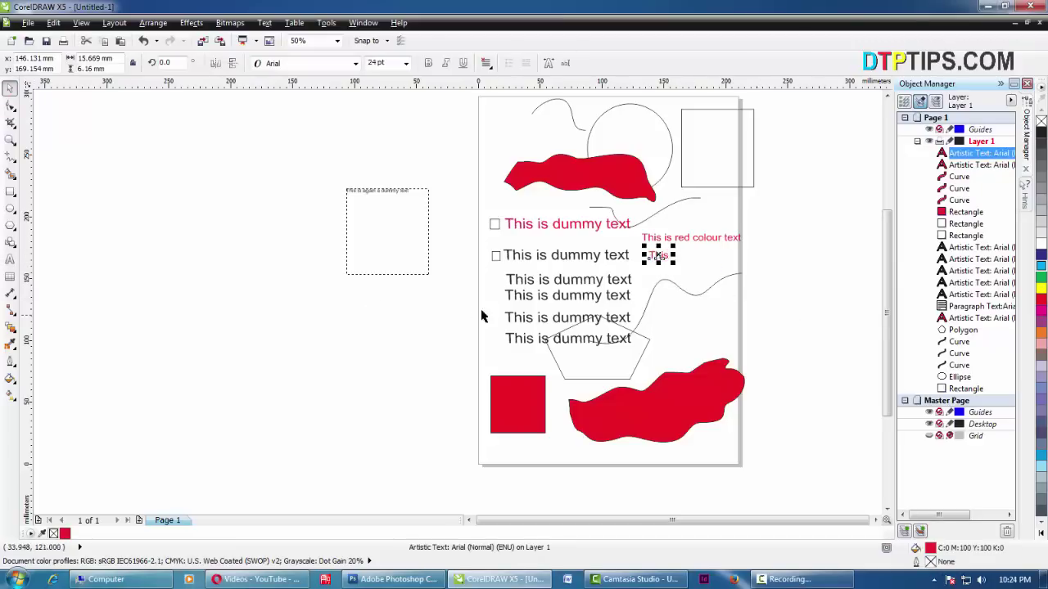
Step: Draw a rectangle about 29 by 32 mm in the page's upper-left corner and deselect it
{"action": "left_click", "coordinate": [11, 193]}
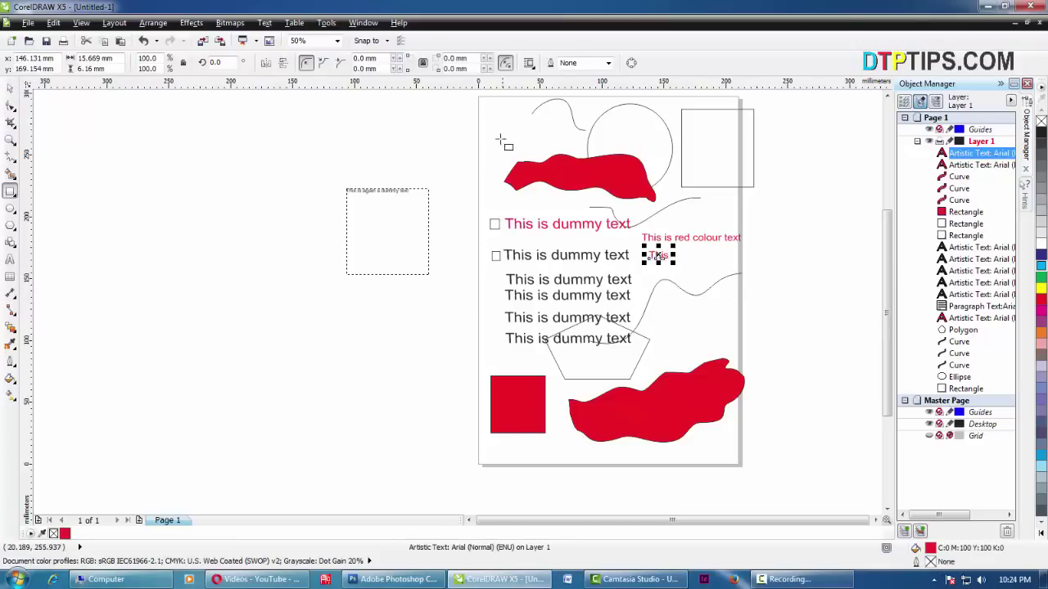
{"action": "left_click_drag", "start_coordinate": [492, 111], "coordinate": [528, 151]}
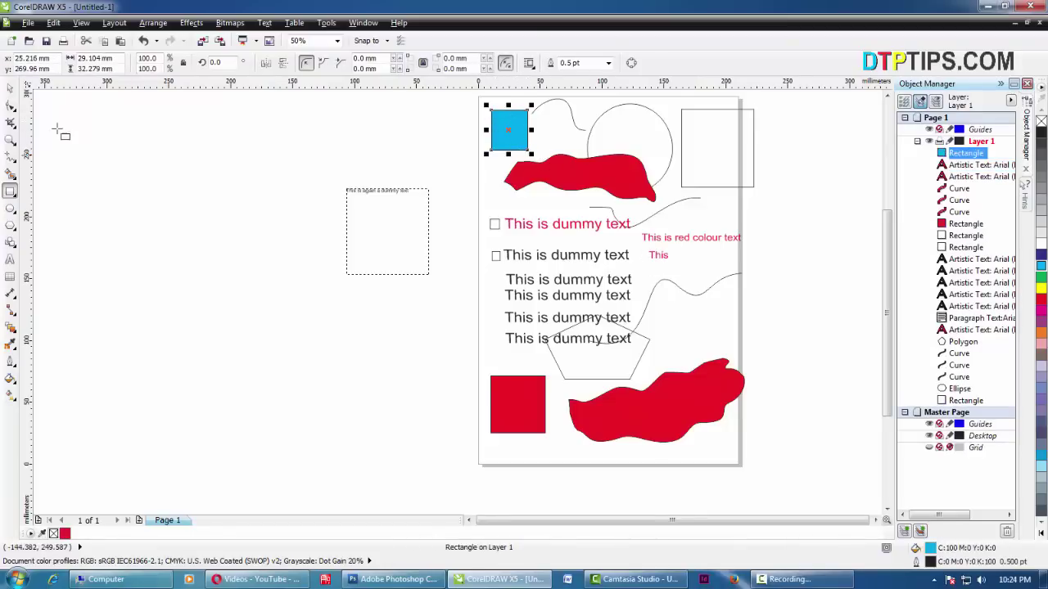
{"action": "left_click", "coordinate": [10, 88]}
{"action": "left_click", "coordinate": [221, 255]}
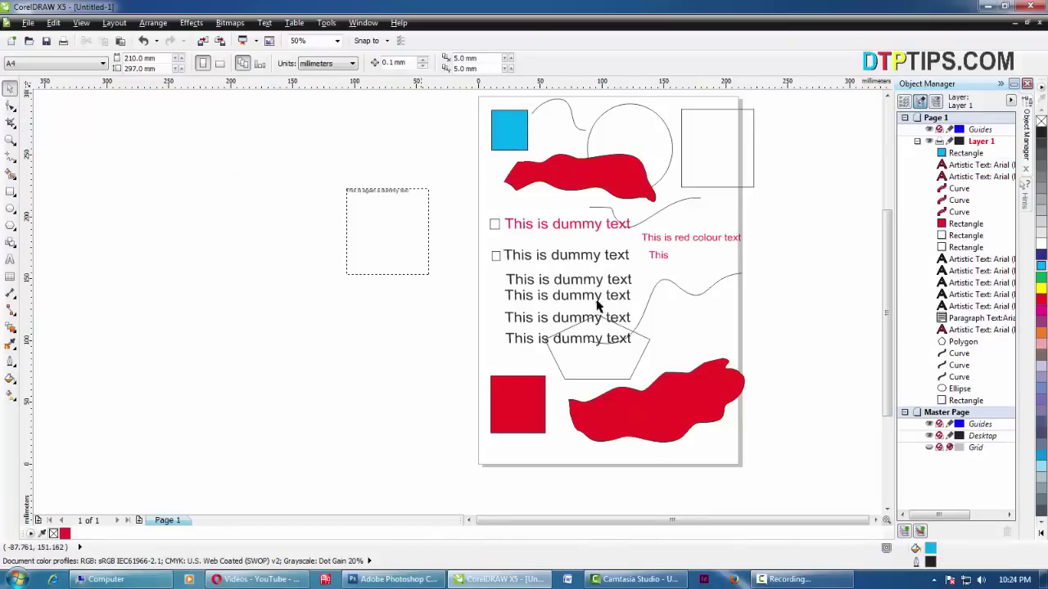
Step: Set magenta as the default fill for paragraph text only
{"action": "left_click", "coordinate": [1044, 312]}
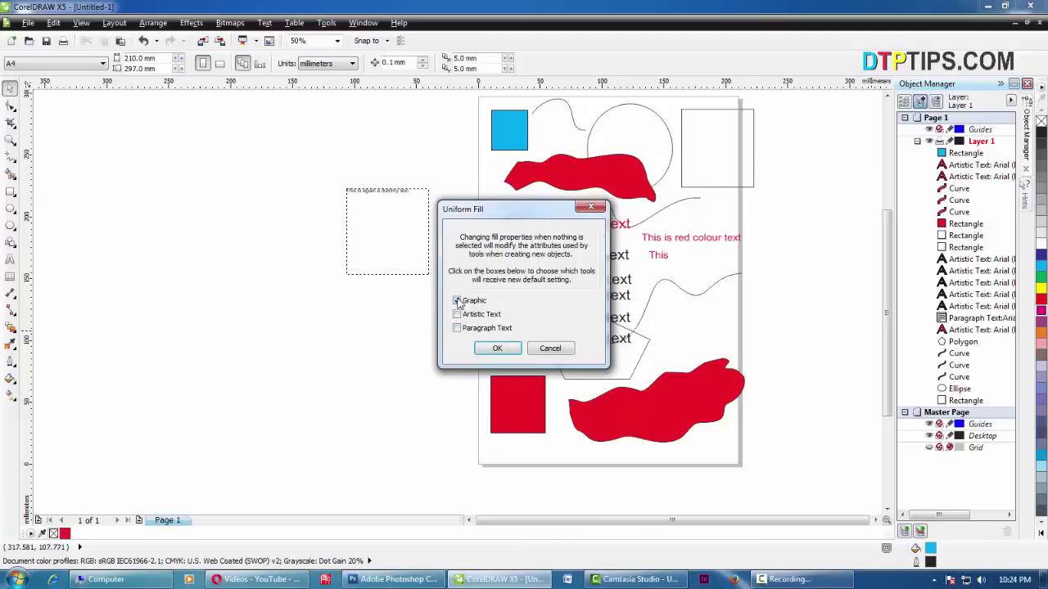
{"action": "left_click", "coordinate": [457, 301]}
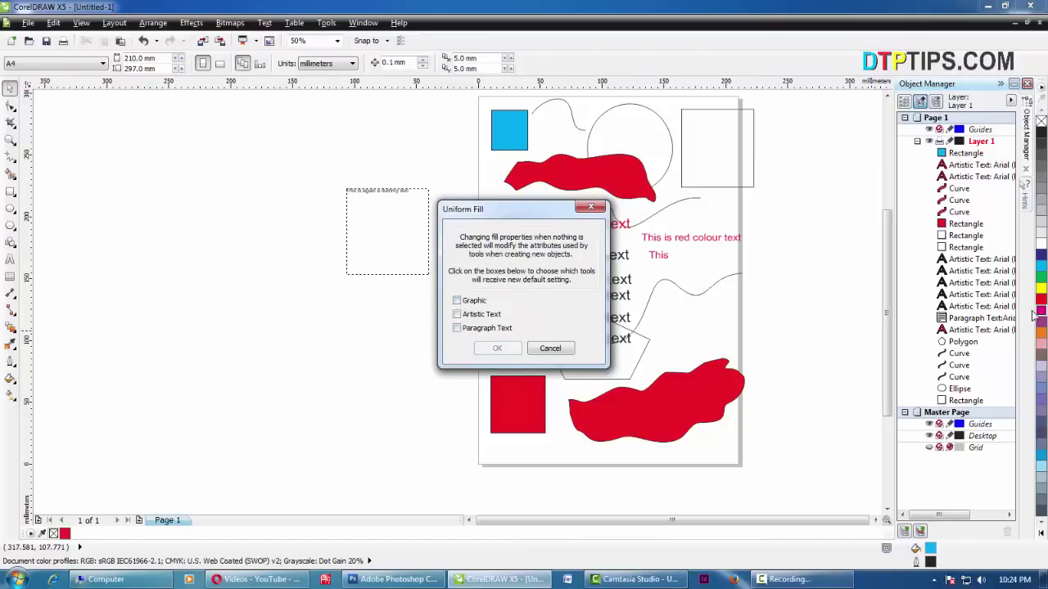
{"action": "left_click", "coordinate": [457, 328]}
{"action": "left_click", "coordinate": [499, 349]}
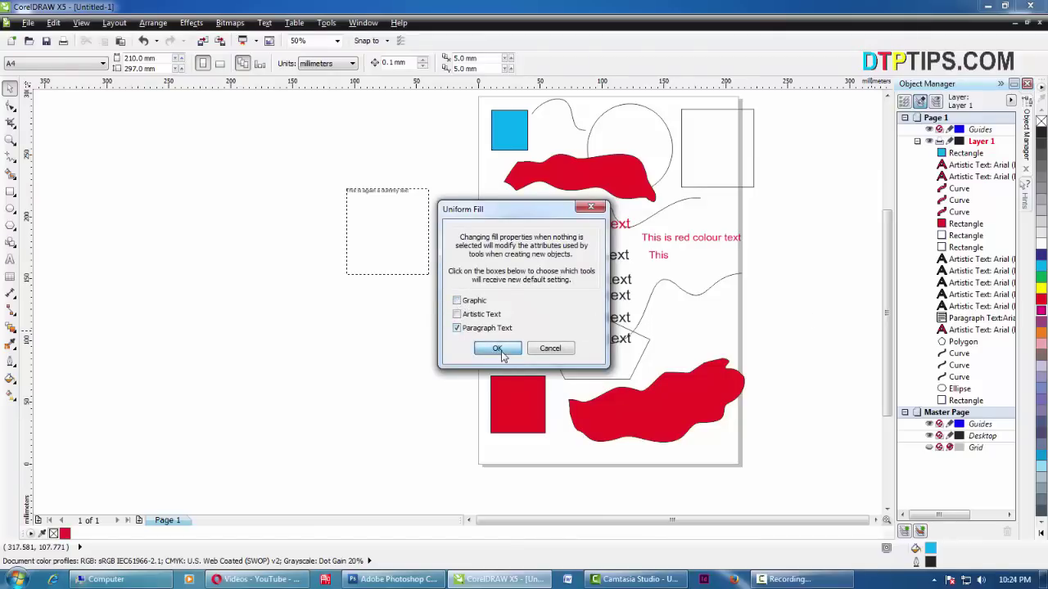
Step: Add a paragraph text frame about 87 by 83 mm below the existing off-page frame, containing "This is again a dummy text"
{"action": "left_click", "coordinate": [8, 259]}
{"action": "left_click_drag", "start_coordinate": [355, 307], "coordinate": [463, 409]}
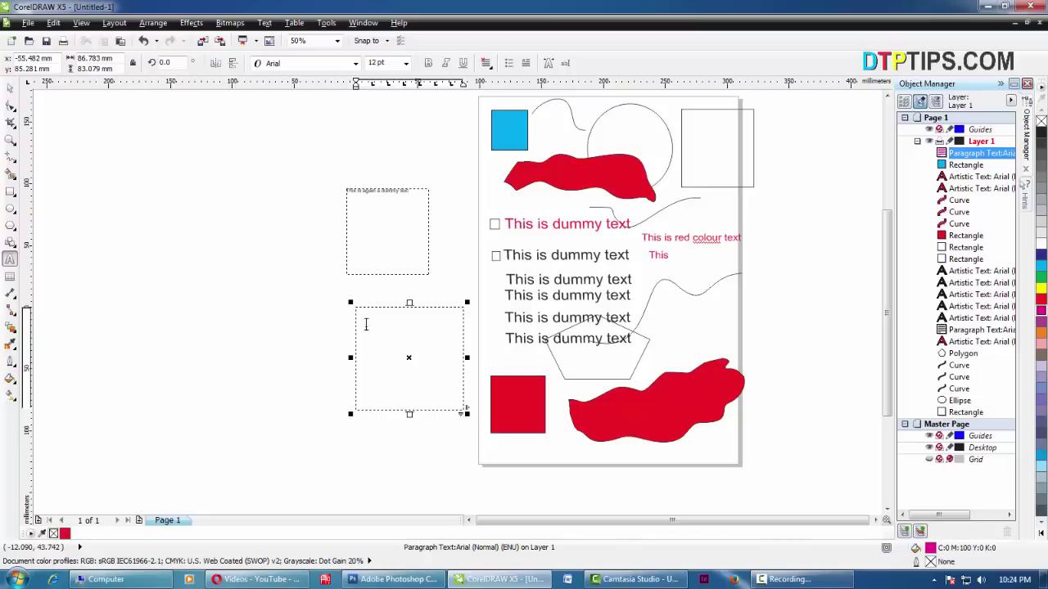
{"action": "left_click", "coordinate": [376, 306]}
{"action": "key", "text": "Escape"}
{"action": "key", "text": "z"}
{"action": "left_click_drag", "start_coordinate": [316, 270], "coordinate": [585, 360]}
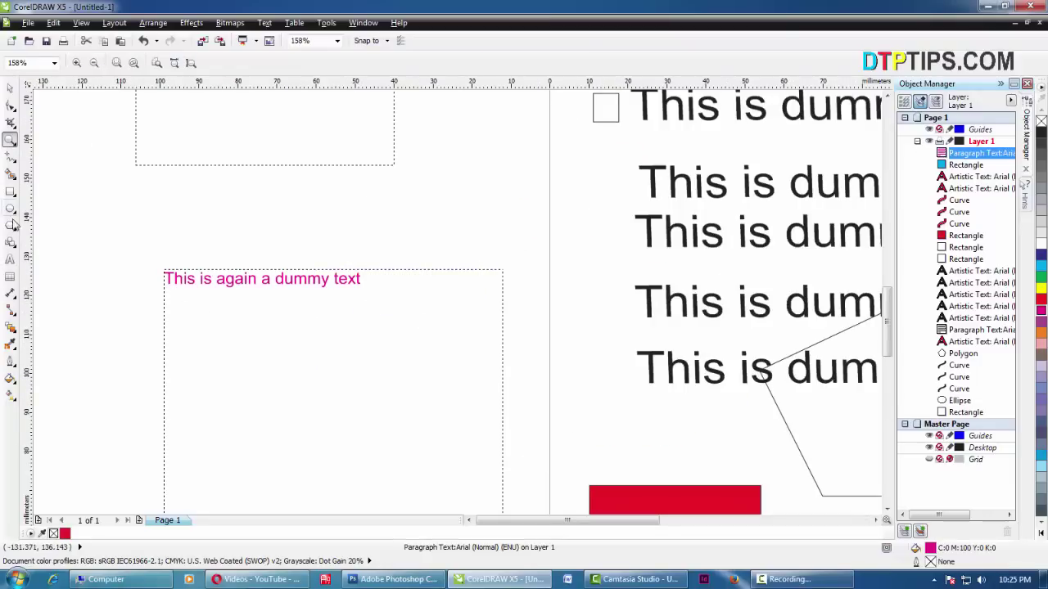
Step: Draw a rectangle about 13 by 15 mm above the new text frame, then place the artistic text "This" between the two frames
{"action": "left_click", "coordinate": [9, 191]}
{"action": "left_click_drag", "start_coordinate": [443, 118], "coordinate": [496, 178]}
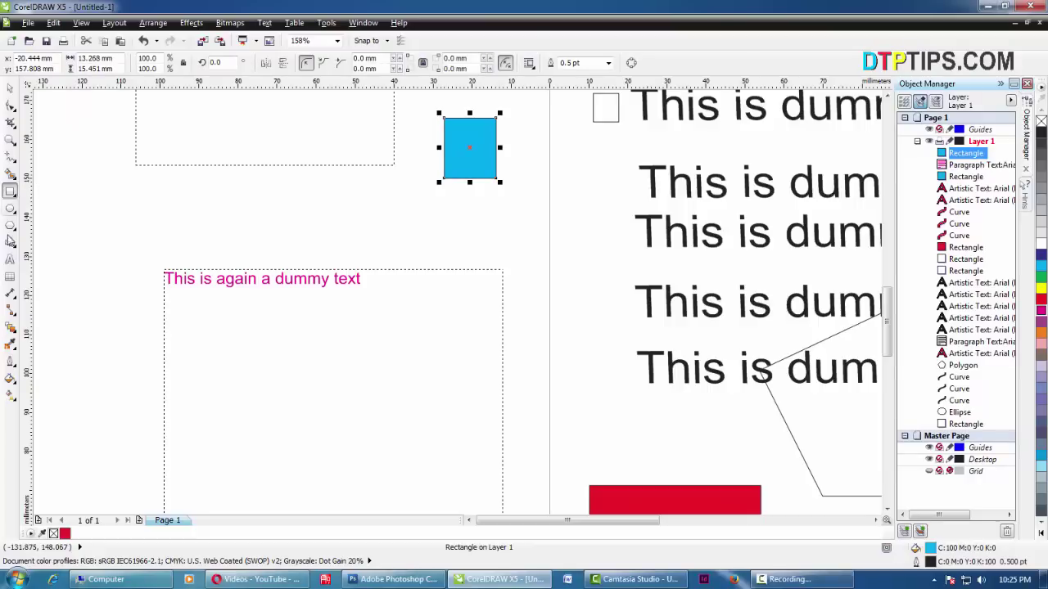
{"action": "left_click", "coordinate": [10, 259]}
{"action": "left_click", "coordinate": [160, 218]}
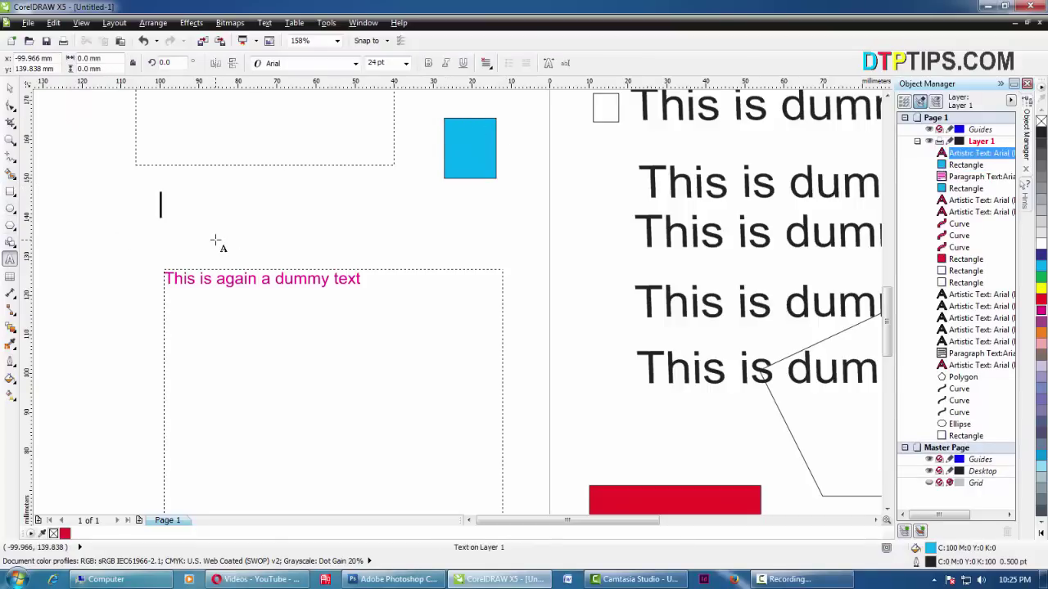
{"action": "type", "text": "This"}
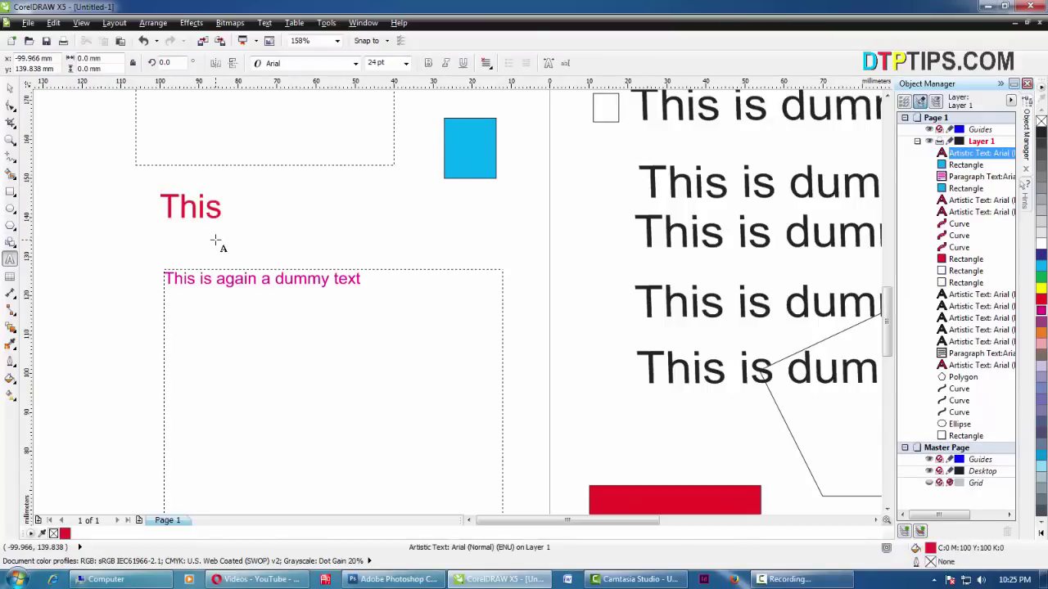
Step: Shift the new artistic text "This" about 21 mm to the right, shrink it to about 22 pt and deselect it
{"action": "left_click", "coordinate": [9, 87]}
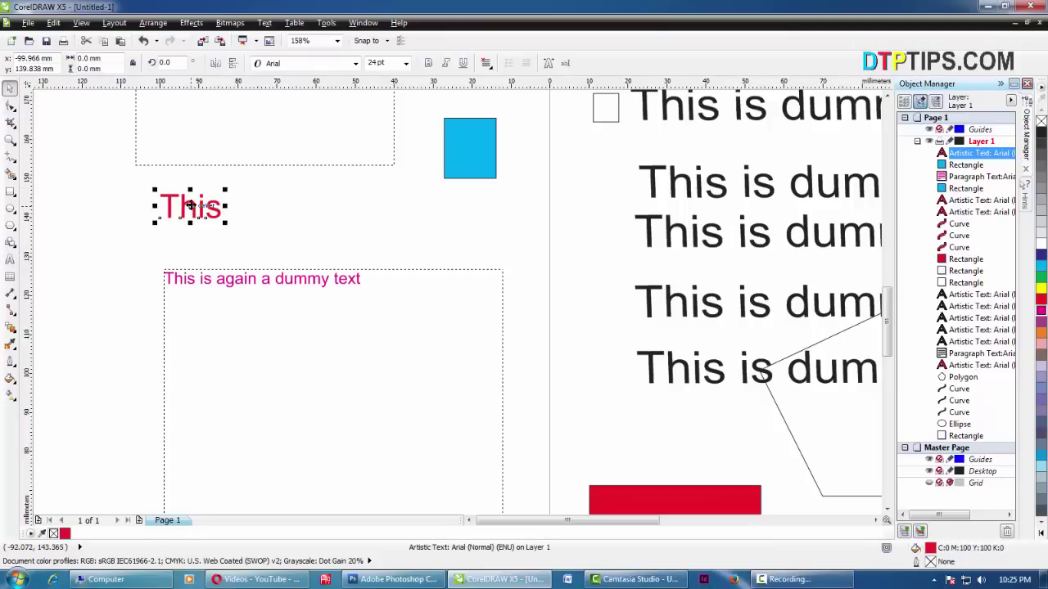
{"action": "left_click_drag", "start_coordinate": [189, 205], "coordinate": [241, 205]}
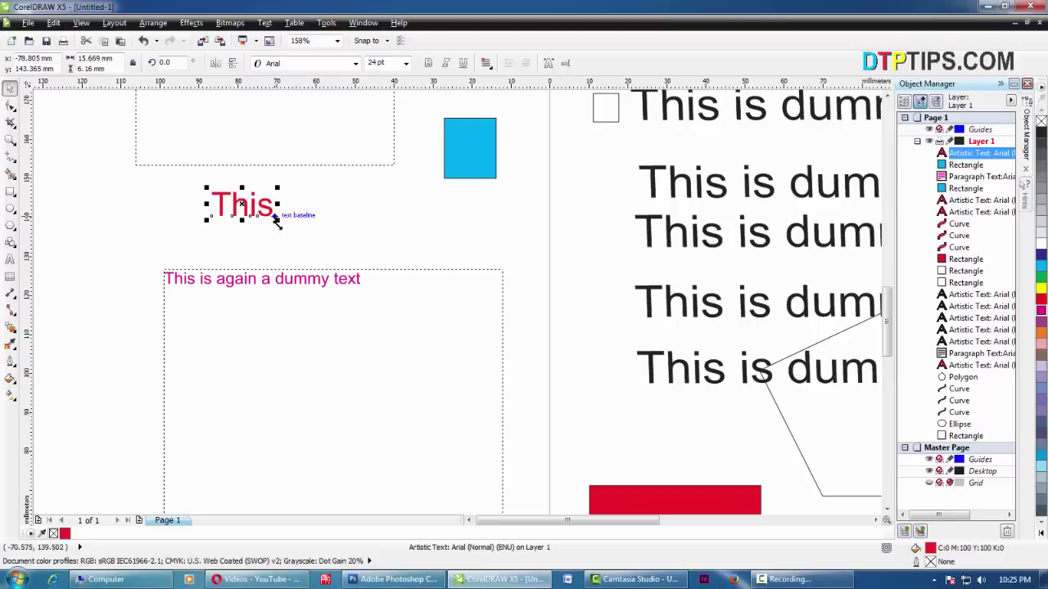
{"action": "mouse_move", "coordinate": [280, 219]}
{"action": "left_mouse_down"}
{"action": "mouse_move", "coordinate": [257, 209]}
{"action": "mouse_move", "coordinate": [276, 218]}
{"action": "left_mouse_up"}
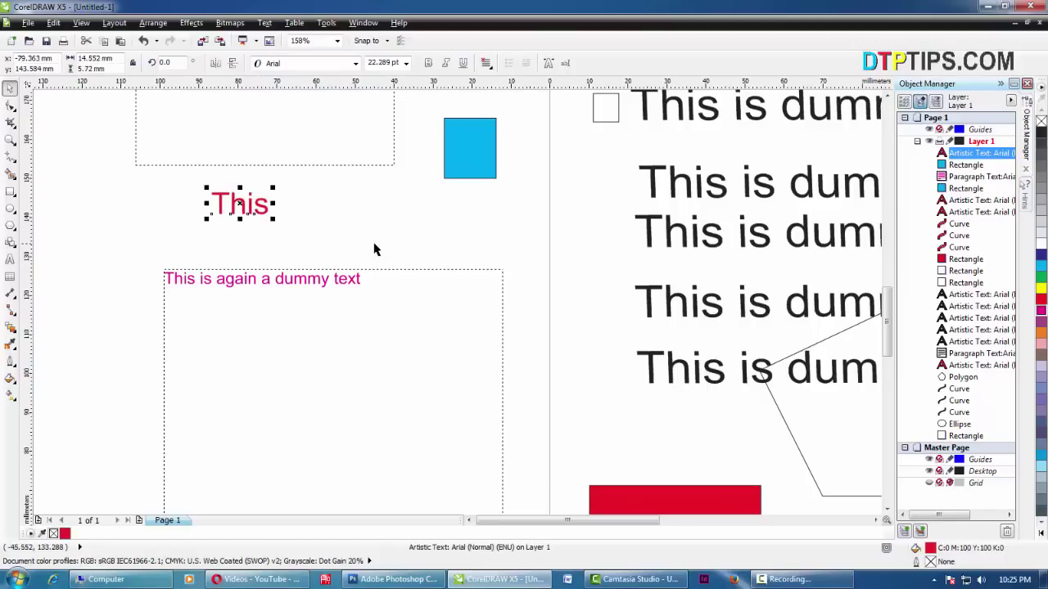
{"action": "left_click", "coordinate": [229, 254]}
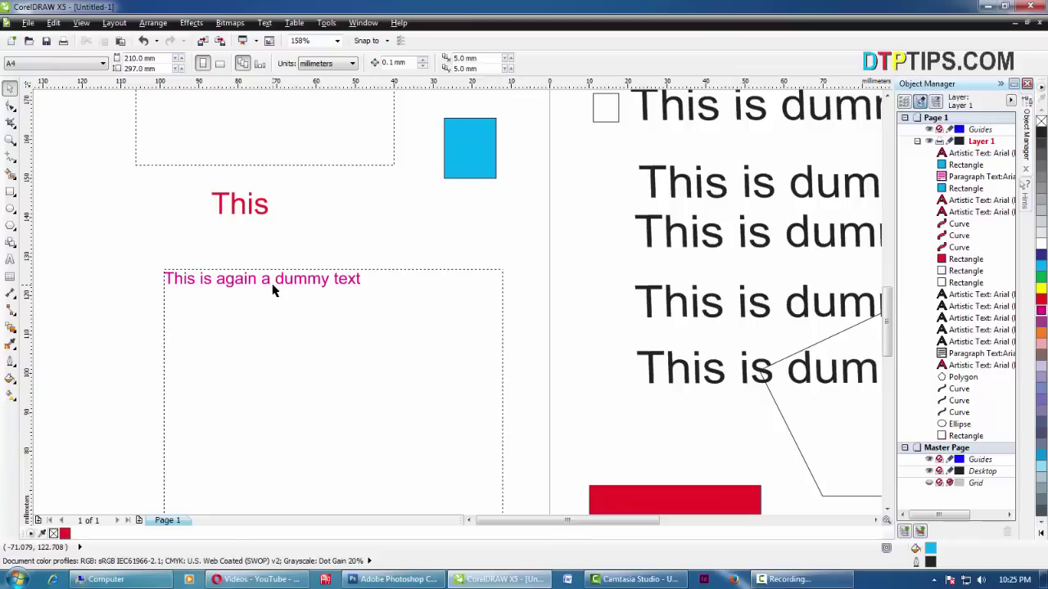
Step: Examine the fill colours of the off-page artistic text "This" and the new paragraph text against the other objects
{"action": "left_click", "coordinate": [225, 284]}
{"action": "left_click", "coordinate": [318, 246]}
{"action": "left_click", "coordinate": [249, 215]}
{"action": "left_click", "coordinate": [278, 246]}
{"action": "left_click", "coordinate": [260, 209]}
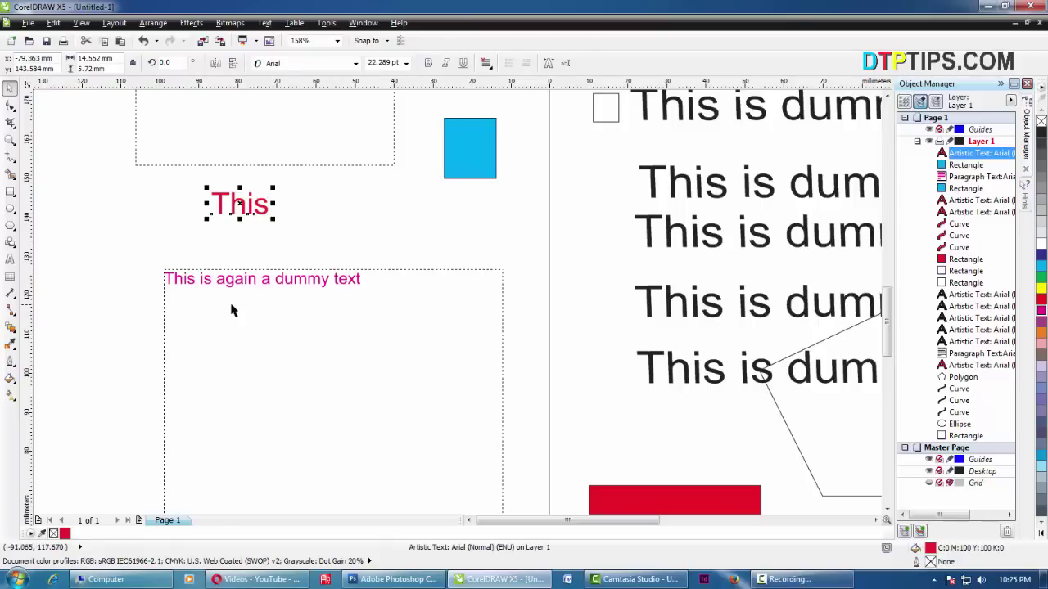
{"action": "left_click", "coordinate": [524, 266]}
{"action": "scroll", "coordinate": [425, 258], "scroll_direction": "down", "scroll_amount": 2}
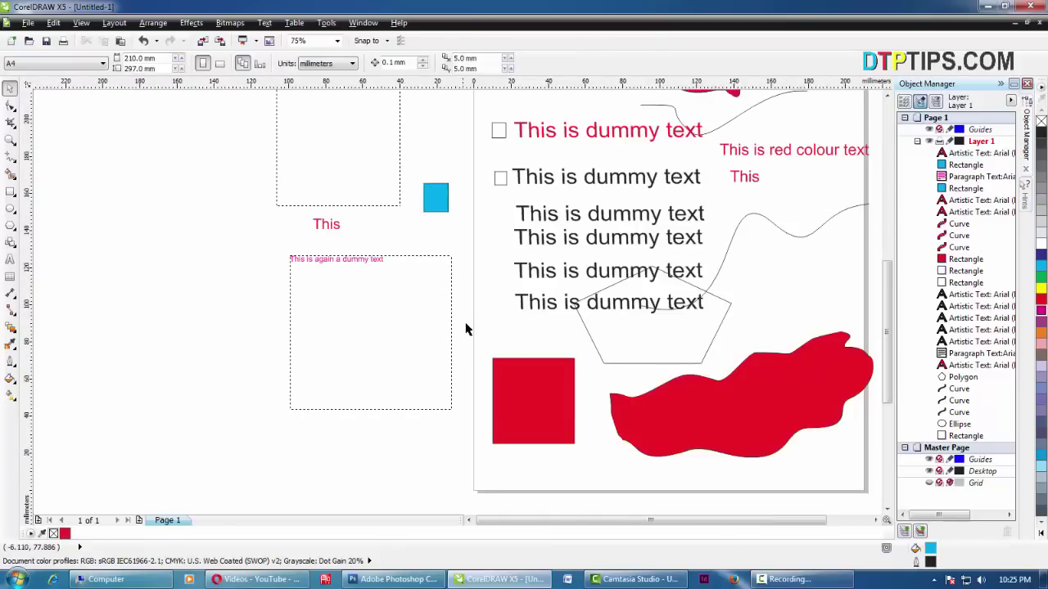
{"action": "scroll", "coordinate": [470, 322], "scroll_direction": "down", "scroll_amount": 2}
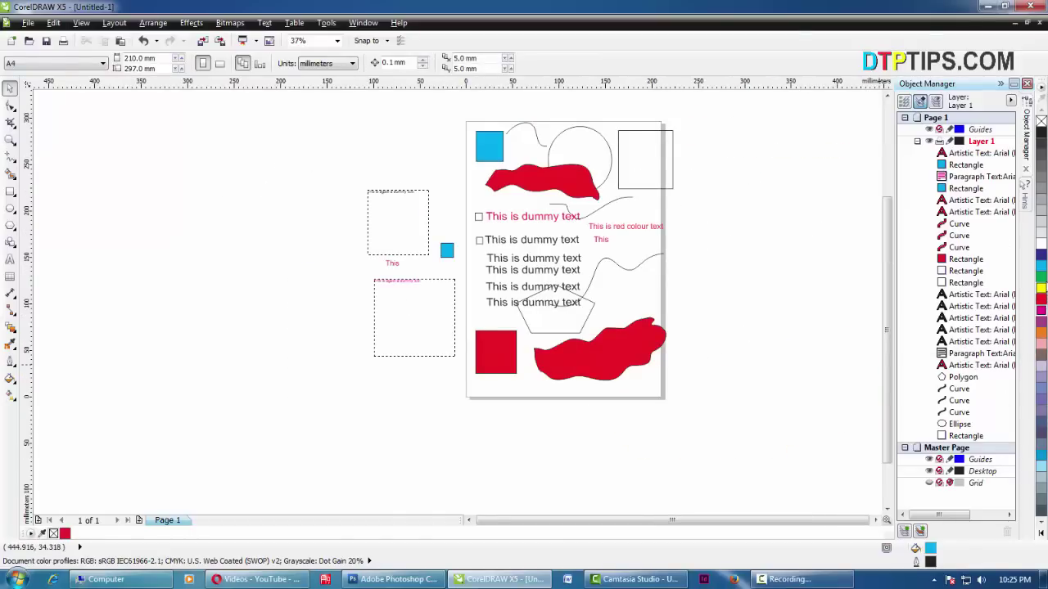
Step: Set green as the default outline colour for graphics only, then draw a rectangle about 68 by 72 mm far left of the page
{"action": "right_click", "coordinate": [1040, 278]}
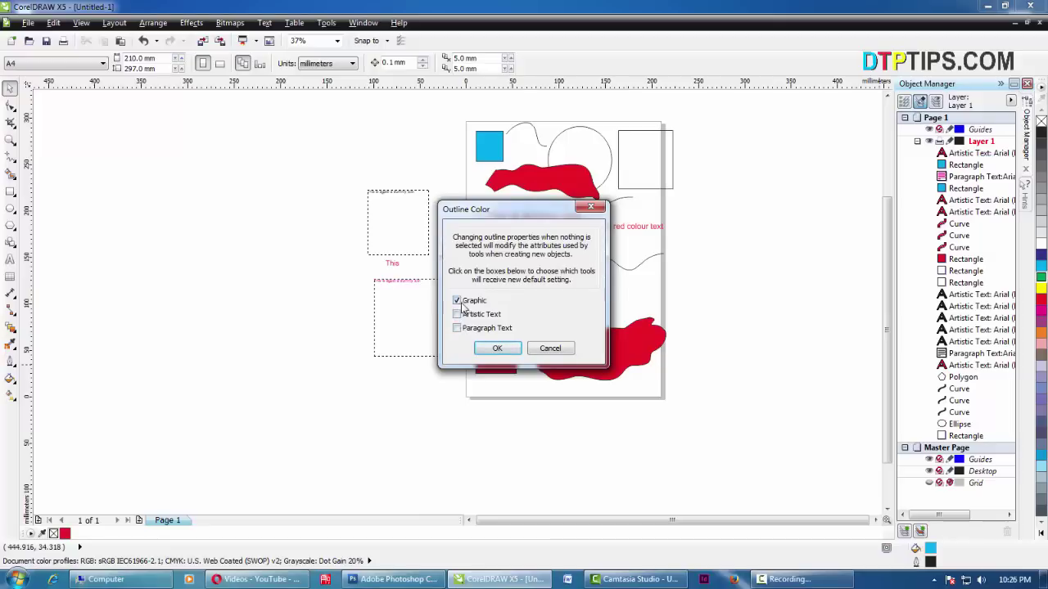
{"action": "left_click", "coordinate": [500, 351]}
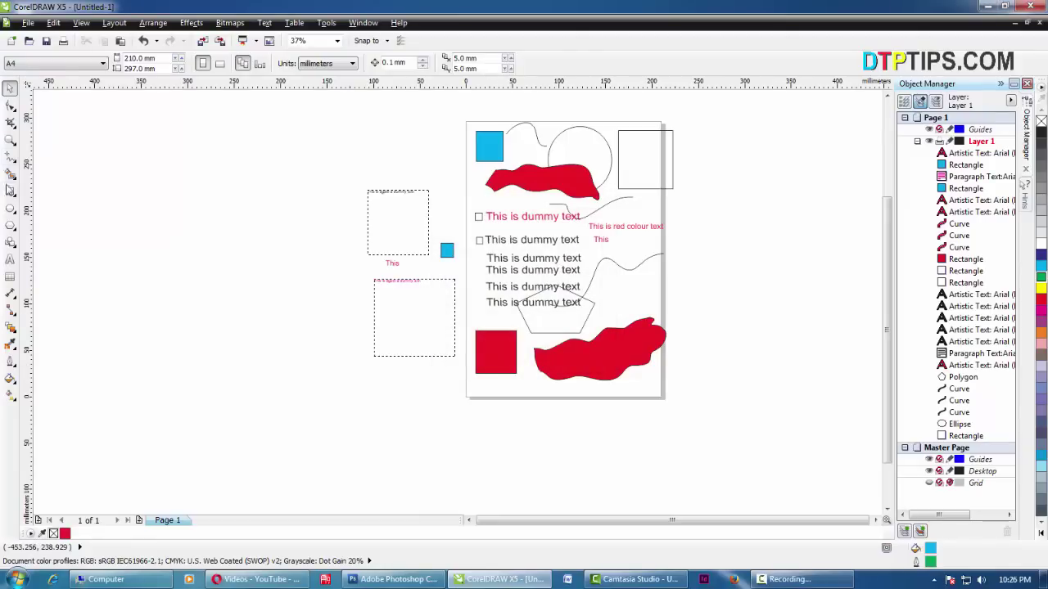
{"action": "left_click", "coordinate": [10, 191]}
{"action": "left_click_drag", "start_coordinate": [174, 131], "coordinate": [241, 199]}
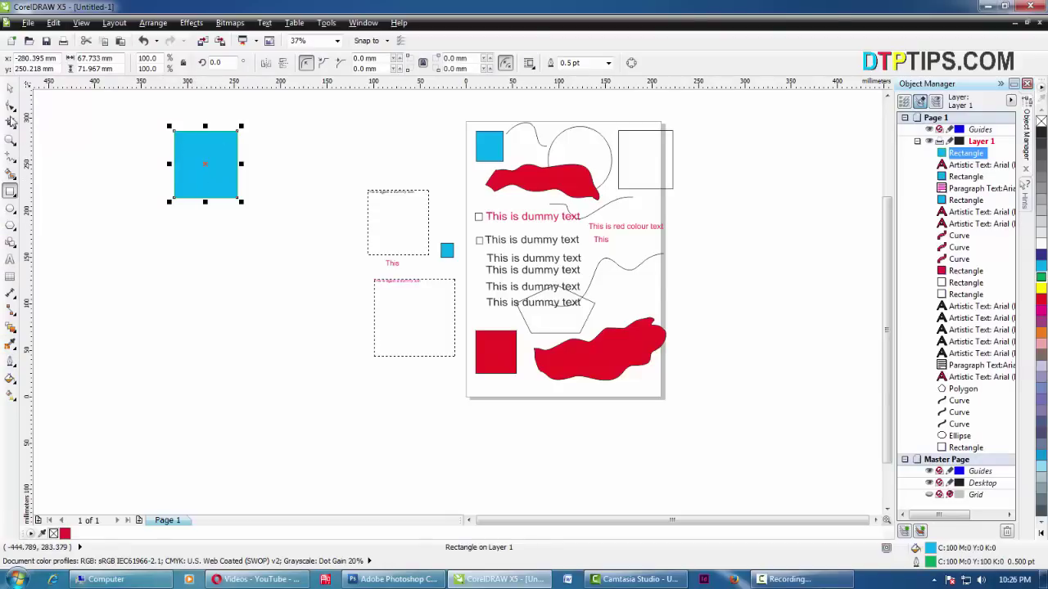
{"action": "left_click", "coordinate": [11, 88]}
{"action": "key", "text": "Escape"}
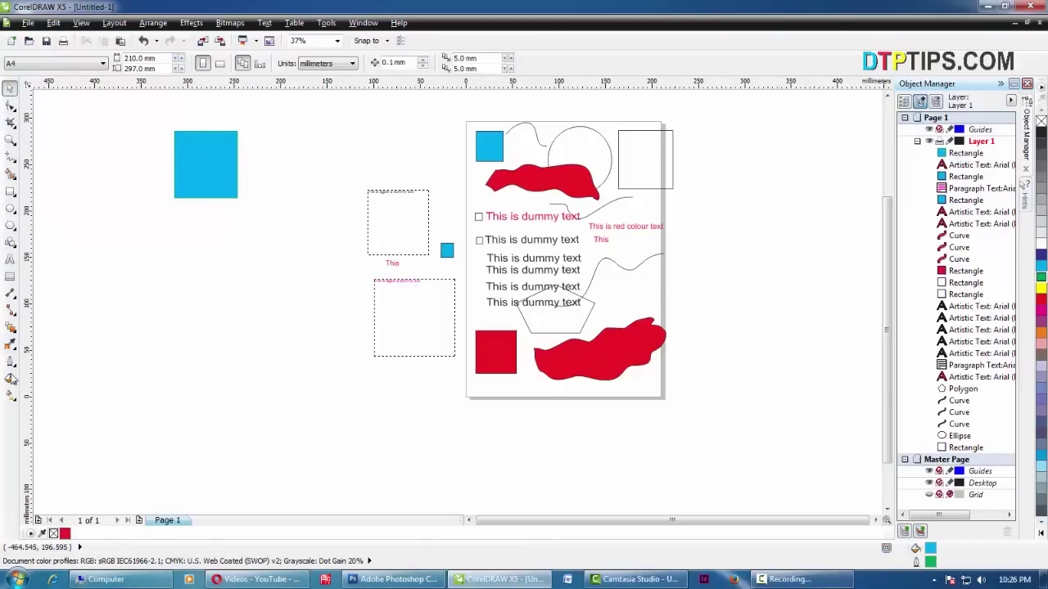
{"action": "left_click", "coordinate": [11, 139]}
{"action": "left_click_drag", "start_coordinate": [146, 120], "coordinate": [229, 154]}
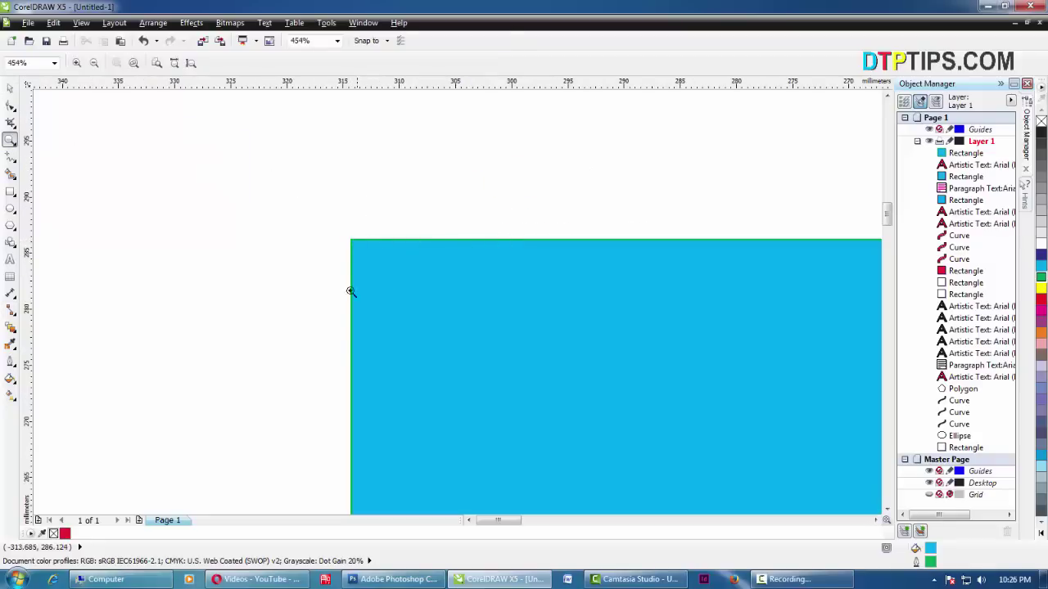
{"action": "right_click", "coordinate": [487, 257]}
Step: Add the artistic text "This is dummy" to the right of the green-outlined rectangle, enlarge it to about 40 pt and deselect it
{"action": "left_click", "coordinate": [10, 259]}
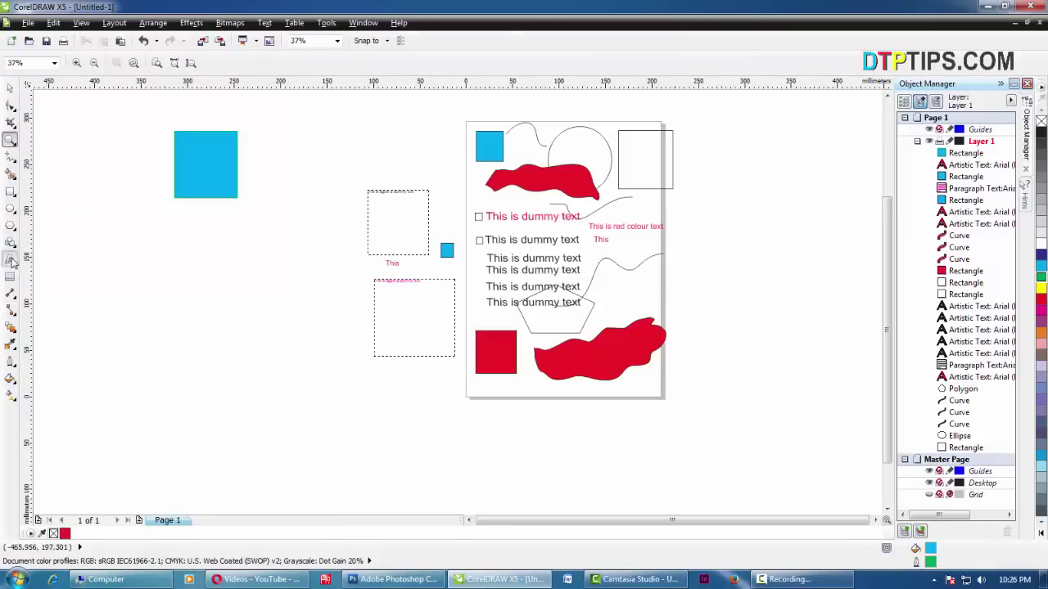
{"action": "left_click", "coordinate": [314, 132]}
{"action": "type", "text": "This is"}
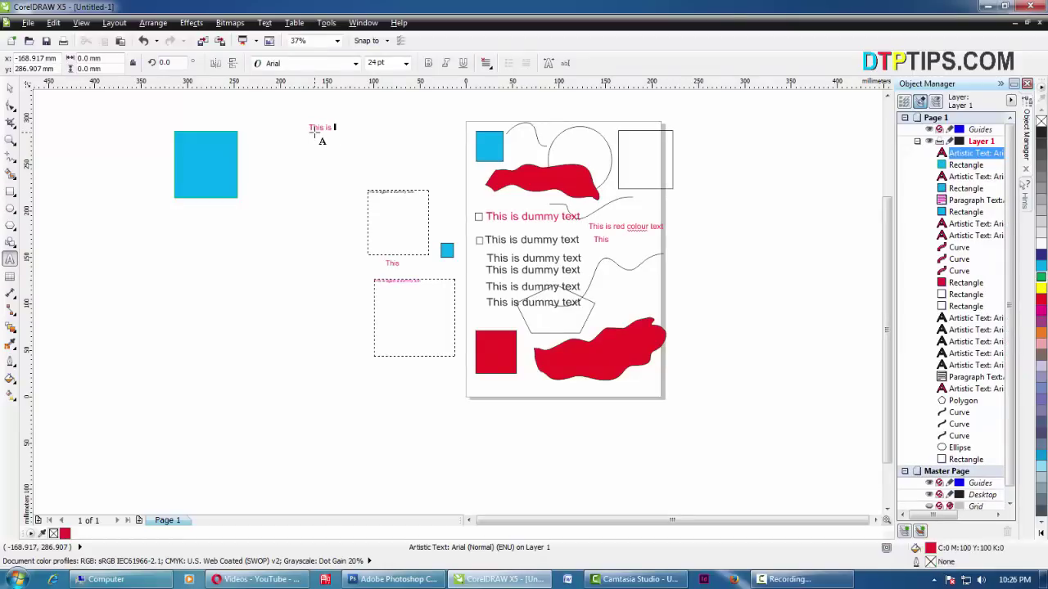
{"action": "type", "text": " dummy"}
{"action": "left_click", "coordinate": [9, 87]}
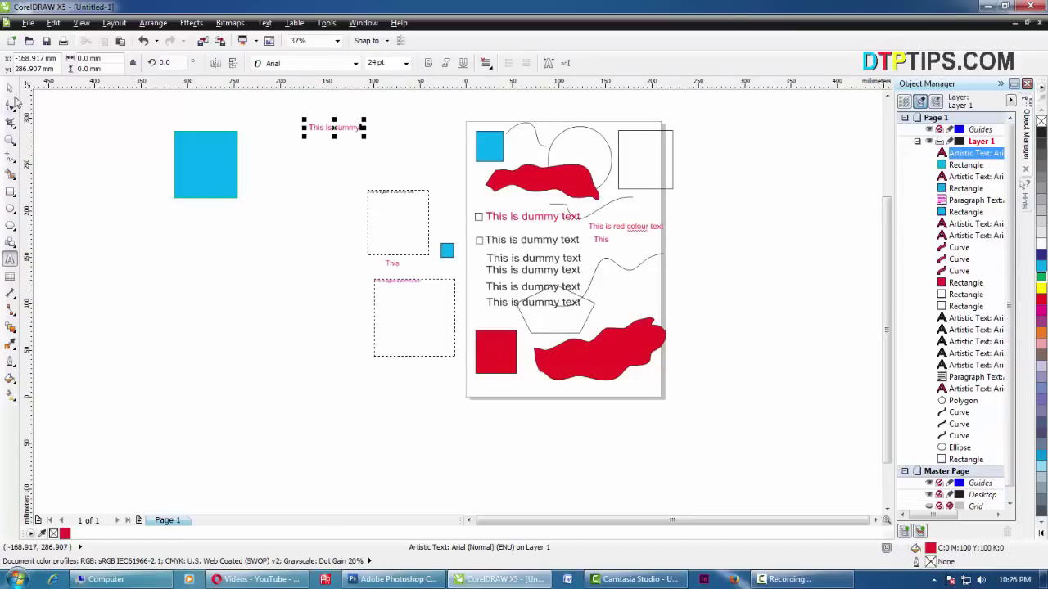
{"action": "key", "text": "Escape"}
{"action": "left_click", "coordinate": [332, 133]}
{"action": "left_click_drag", "start_coordinate": [362, 136], "coordinate": [398, 159]}
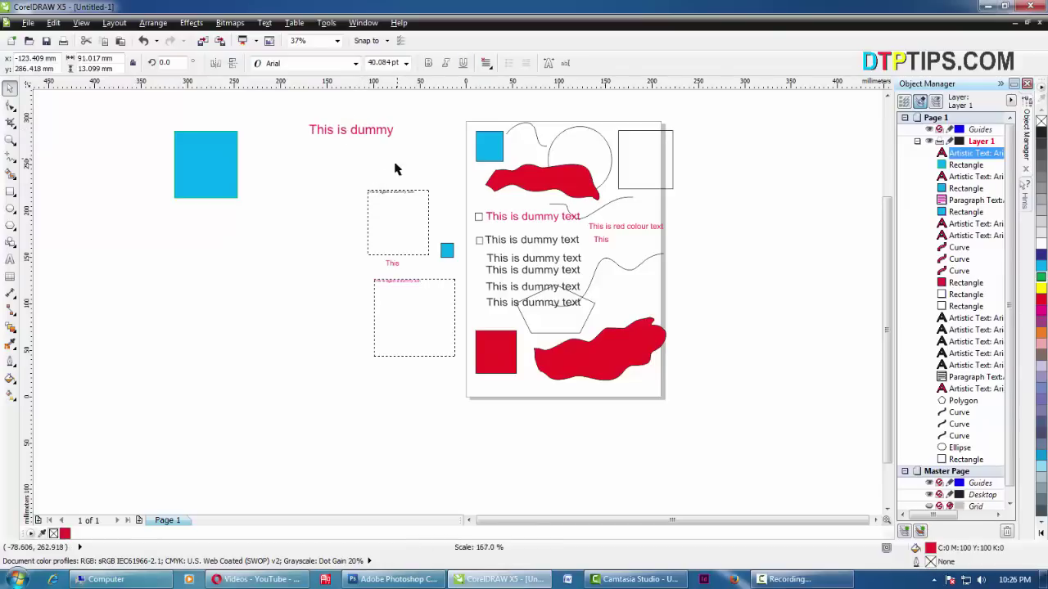
{"action": "left_click", "coordinate": [363, 220]}
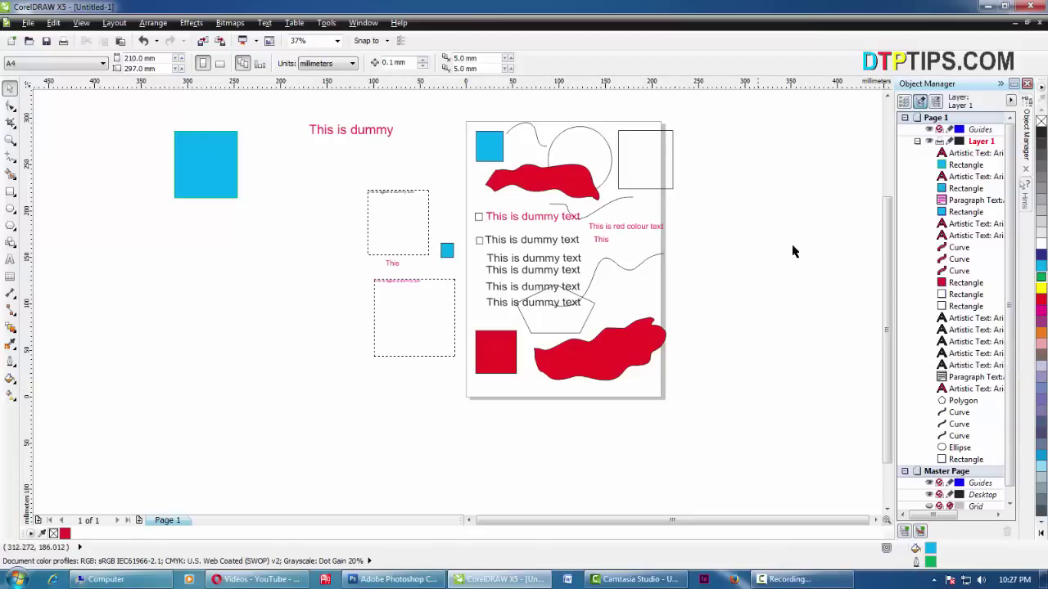
Step: Set green as the default outline colour for both graphics and artistic text
{"action": "left_click", "coordinate": [1040, 283]}
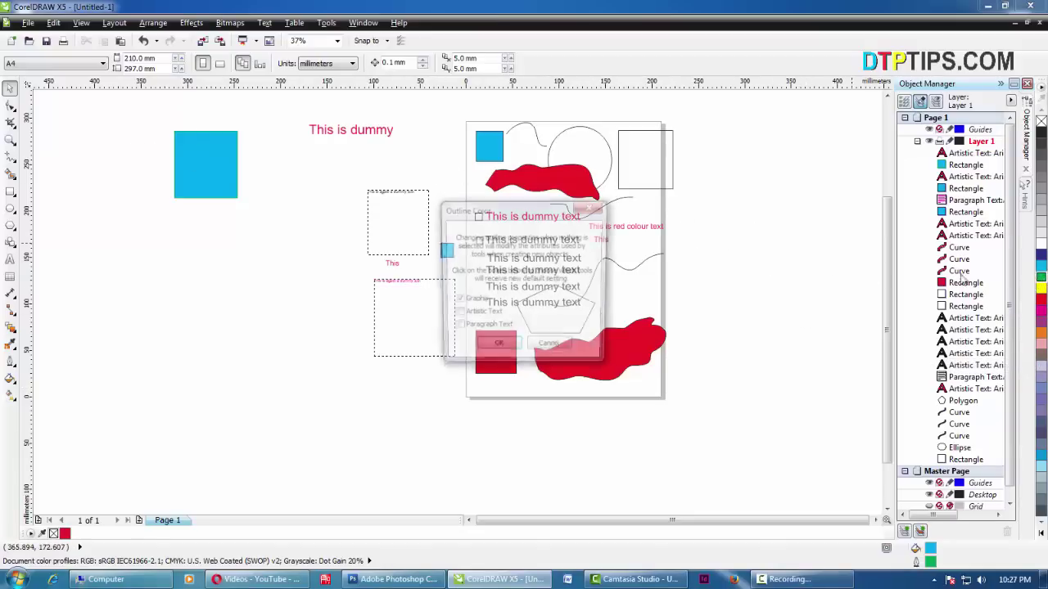
{"action": "left_click", "coordinate": [456, 316]}
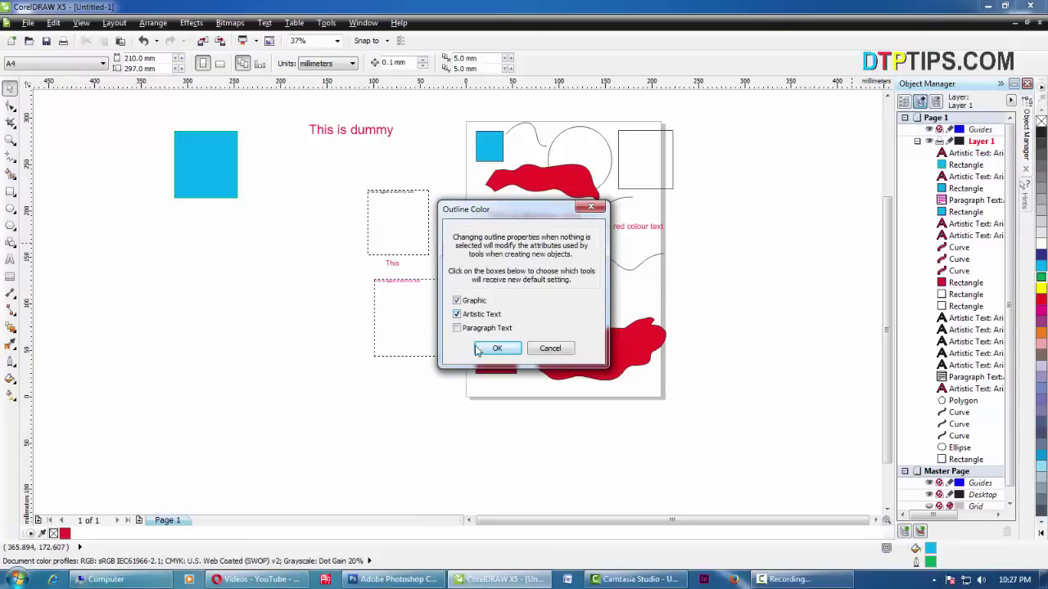
{"action": "left_click", "coordinate": [497, 348]}
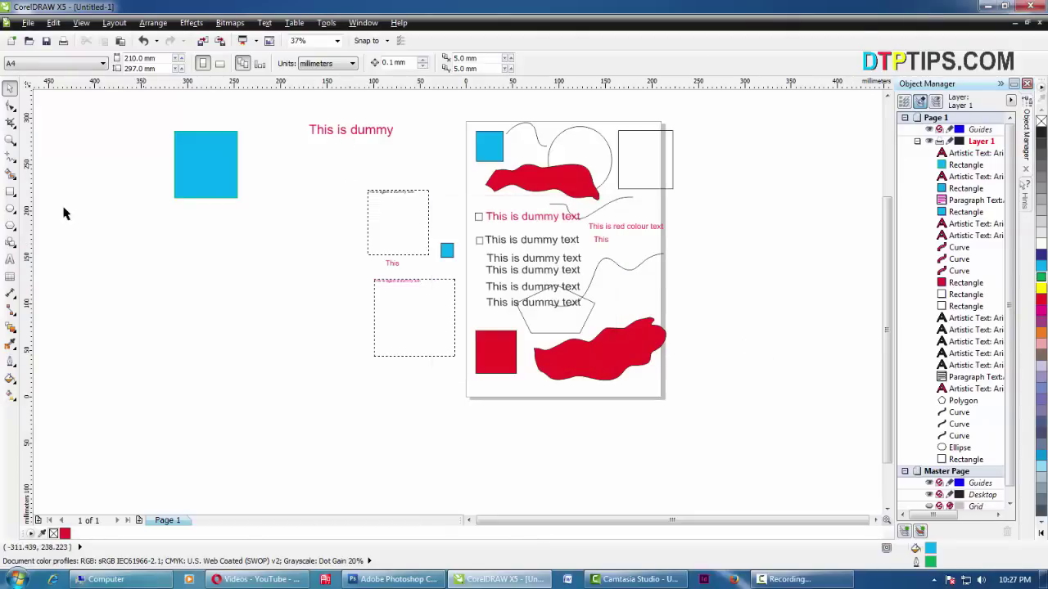
Step: Add the artistic text "This is typing mode" below "This is dummy" and deselect it to inspect its outline up close
{"action": "left_click", "coordinate": [10, 259]}
{"action": "left_click", "coordinate": [311, 164]}
{"action": "type", "text": "This is"}
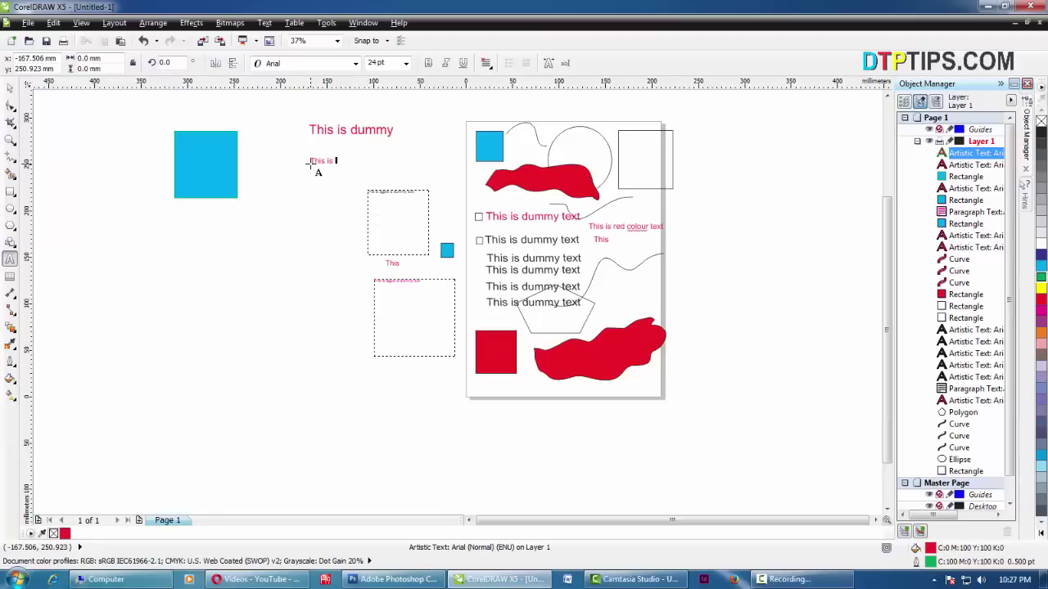
{"action": "scroll", "coordinate": [334, 179], "scroll_direction": "up", "scroll_amount": 6}
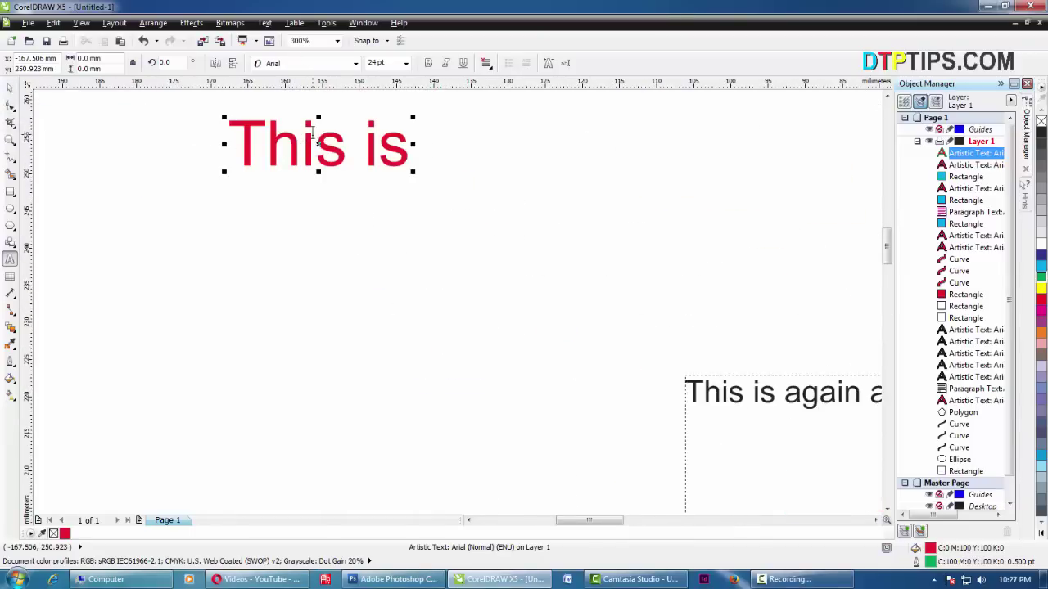
{"action": "type", "text": "is typ"}
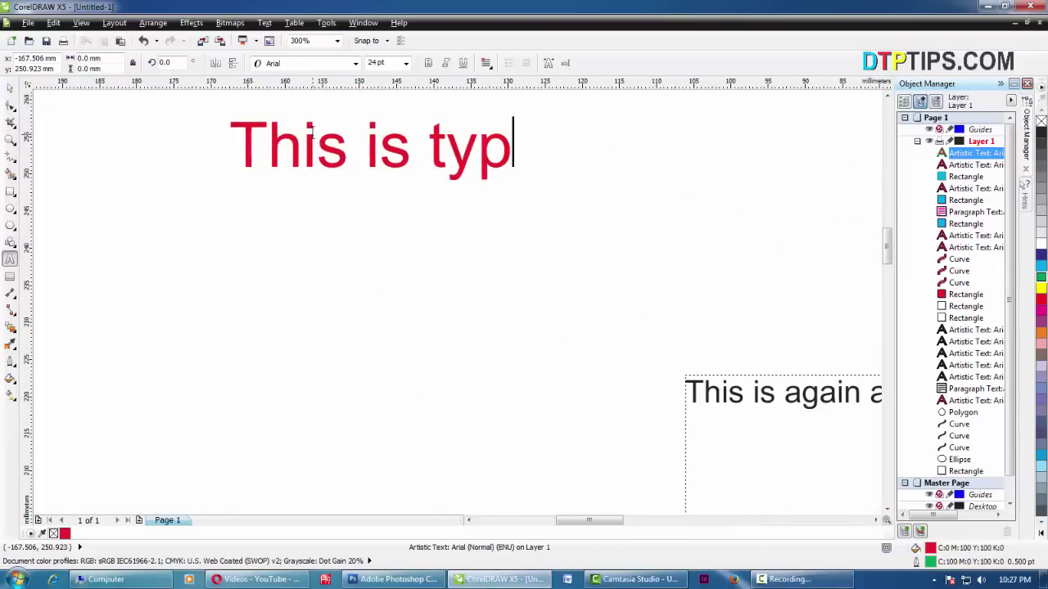
{"action": "type", "text": "ing mode"}
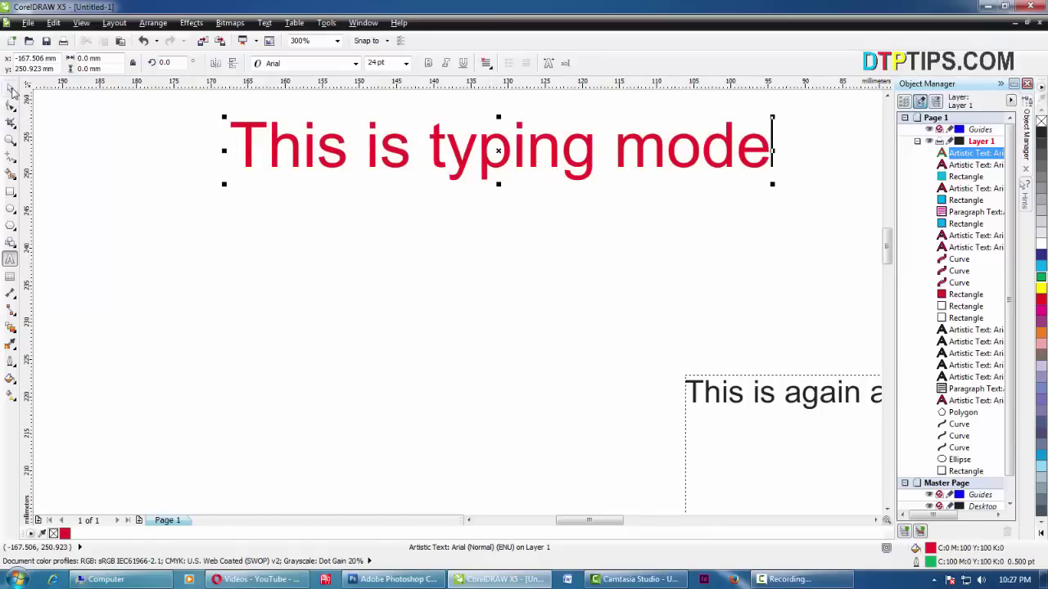
{"action": "left_click", "coordinate": [12, 90]}
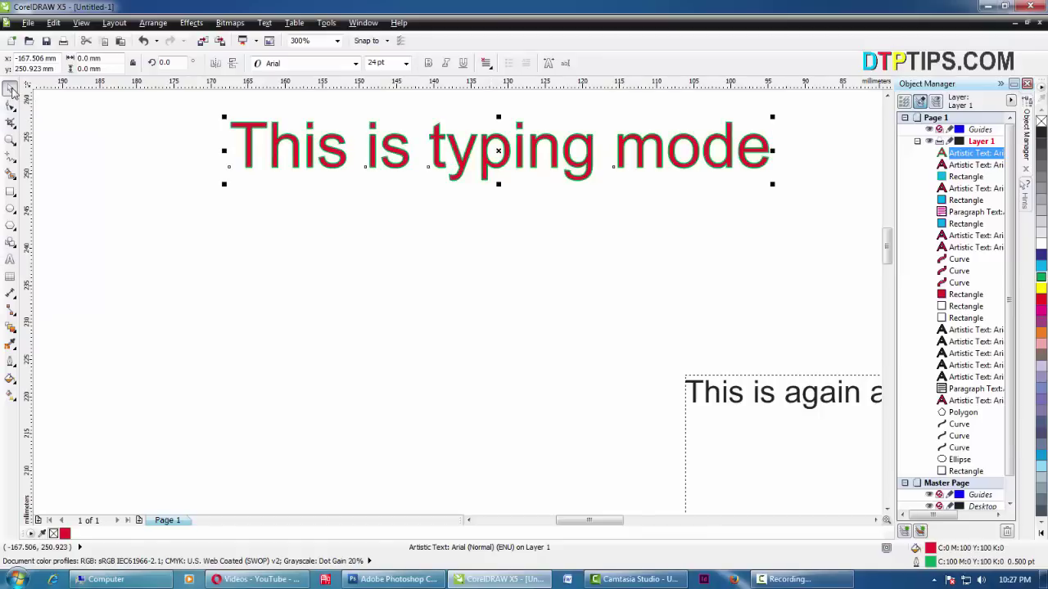
{"action": "key", "text": "Escape"}
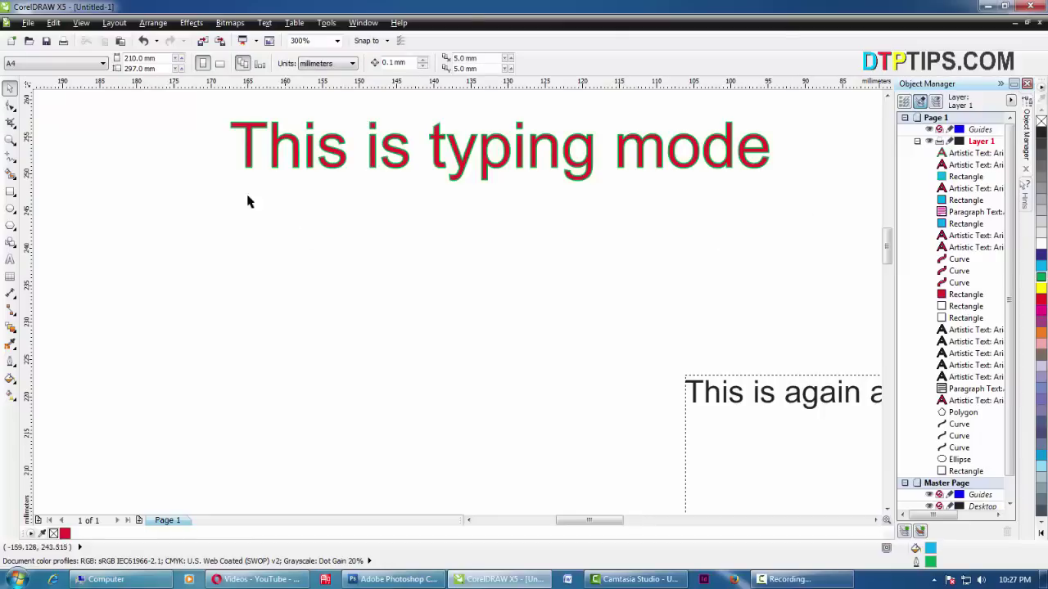
{"action": "key", "text": "z"}
{"action": "left_click_drag", "start_coordinate": [218, 110], "coordinate": [493, 215]}
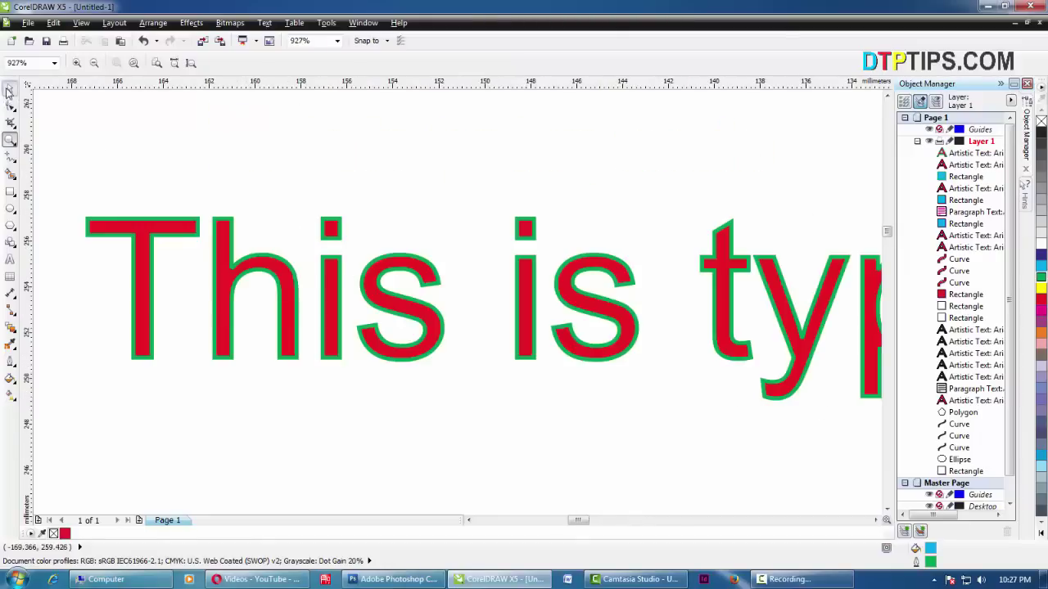
Step: Change the outline colour of the text "This is typing mode" to red
{"action": "key", "text": "F3"}
{"action": "key", "text": "space"}
{"action": "left_click", "coordinate": [344, 172]}
{"action": "key", "text": "z"}
{"action": "key", "text": "F3"}
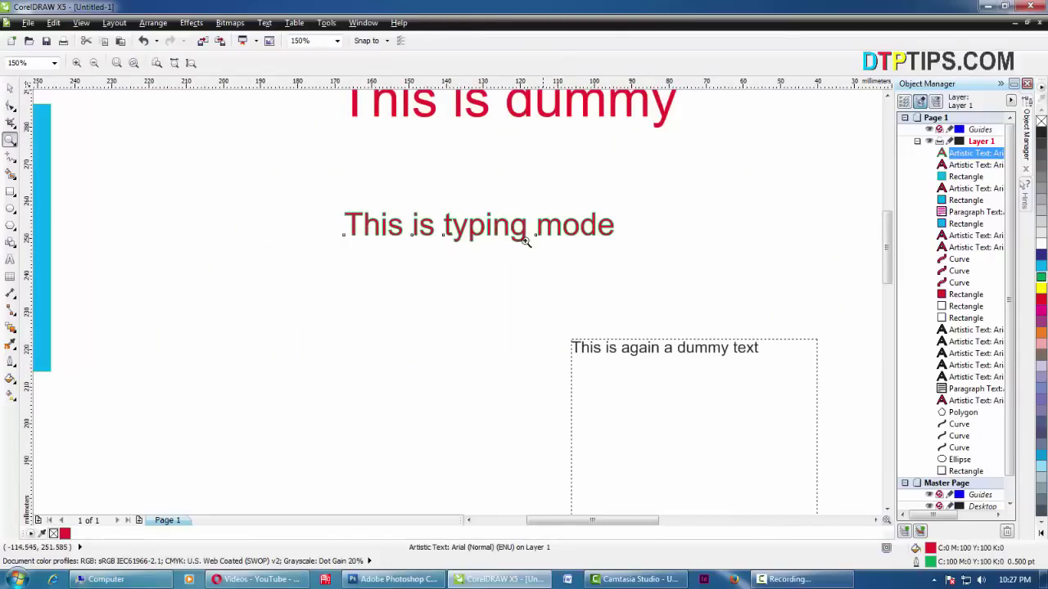
{"action": "left_click_drag", "start_coordinate": [300, 201], "coordinate": [442, 255]}
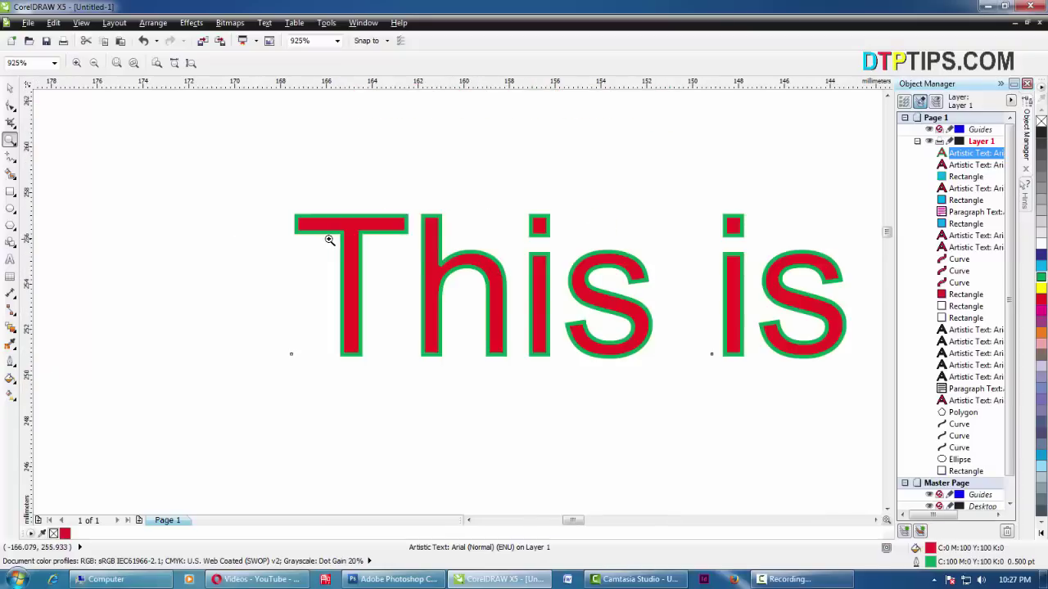
{"action": "key", "text": "space"}
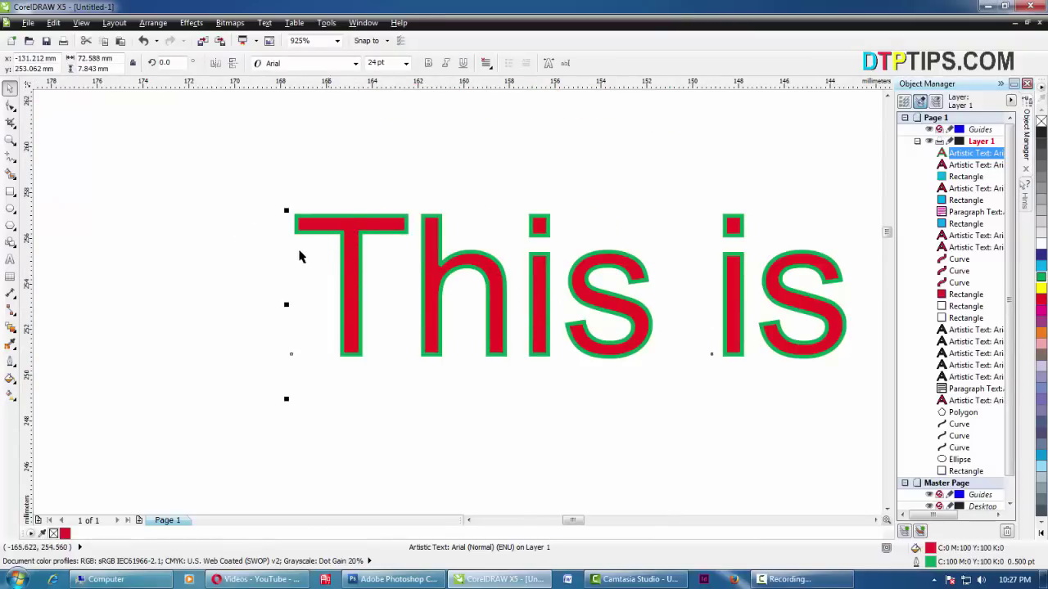
{"action": "left_click", "coordinate": [228, 214]}
{"action": "left_click", "coordinate": [805, 292]}
{"action": "right_click", "coordinate": [1041, 301]}
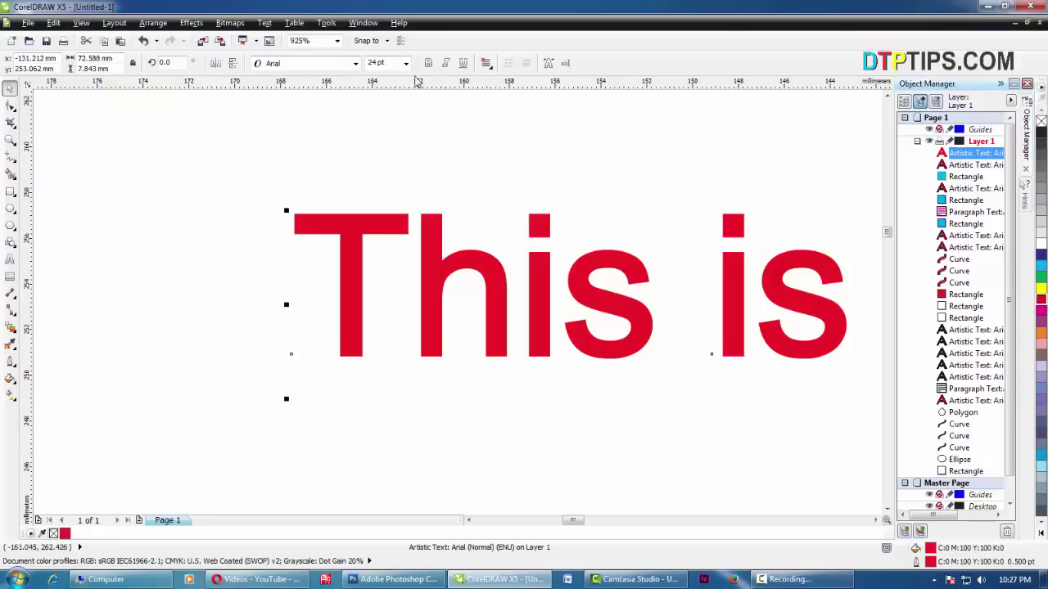
Step: Try bold on "This is typing mode", turn it off again and compare the deselected text with the surrounding objects
{"action": "left_click", "coordinate": [428, 64]}
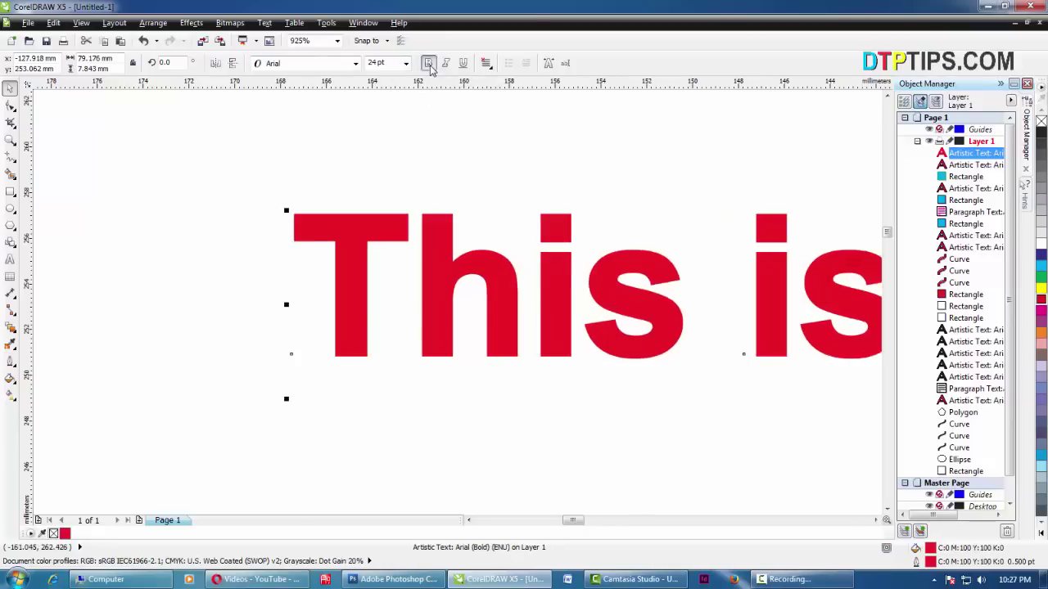
{"action": "left_click", "coordinate": [428, 63]}
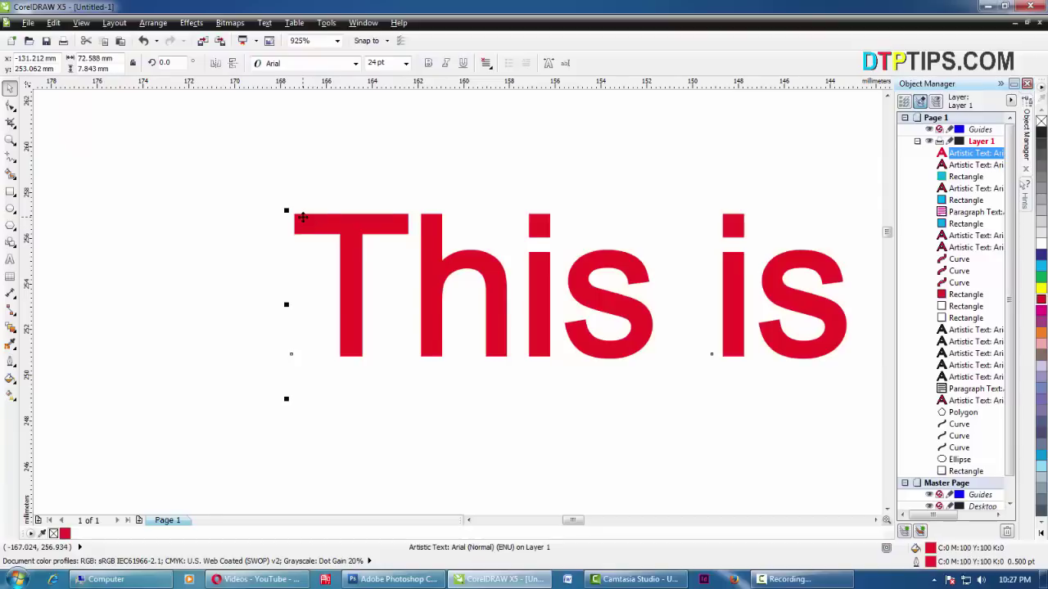
{"action": "left_click", "coordinate": [10, 139]}
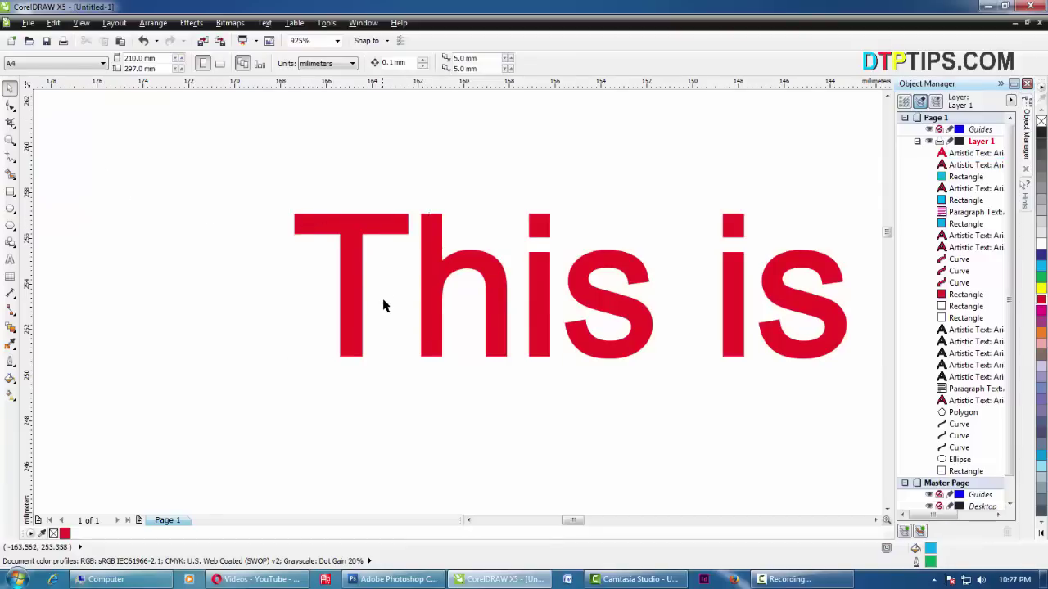
{"action": "scroll", "coordinate": [452, 289], "scroll_direction": "down", "scroll_amount": 5}
{"action": "key", "text": "space"}
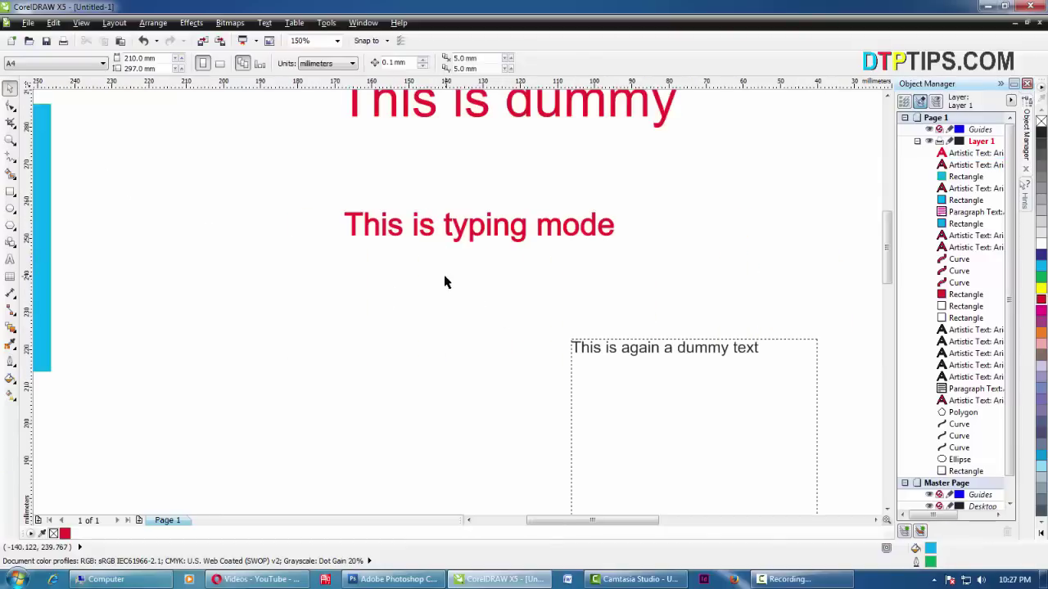
{"action": "left_click", "coordinate": [476, 231]}
{"action": "key", "text": "space"}
{"action": "right_click", "coordinate": [499, 289]}
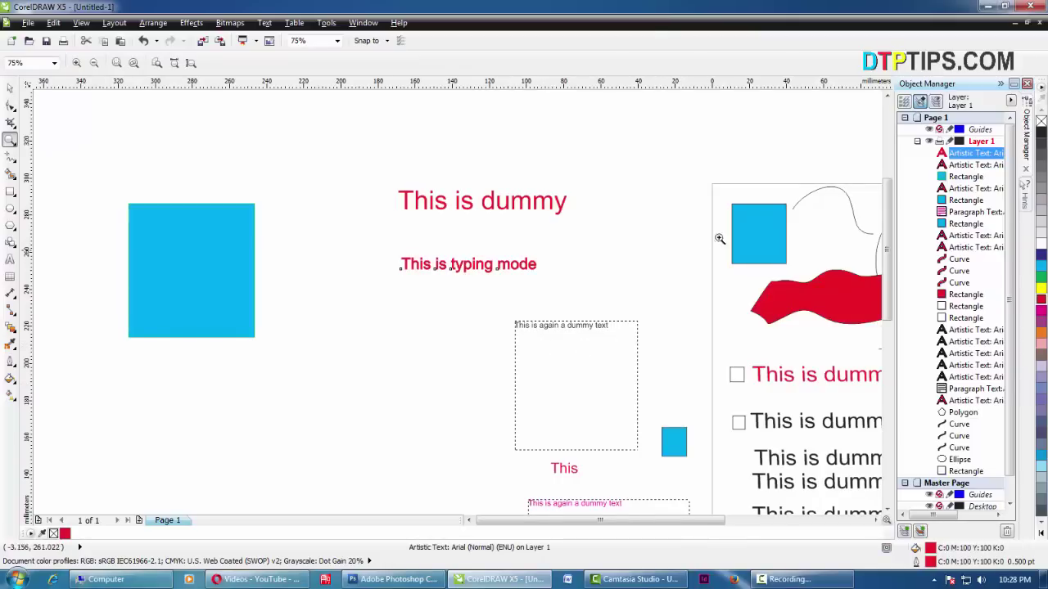
{"action": "key", "text": "space"}
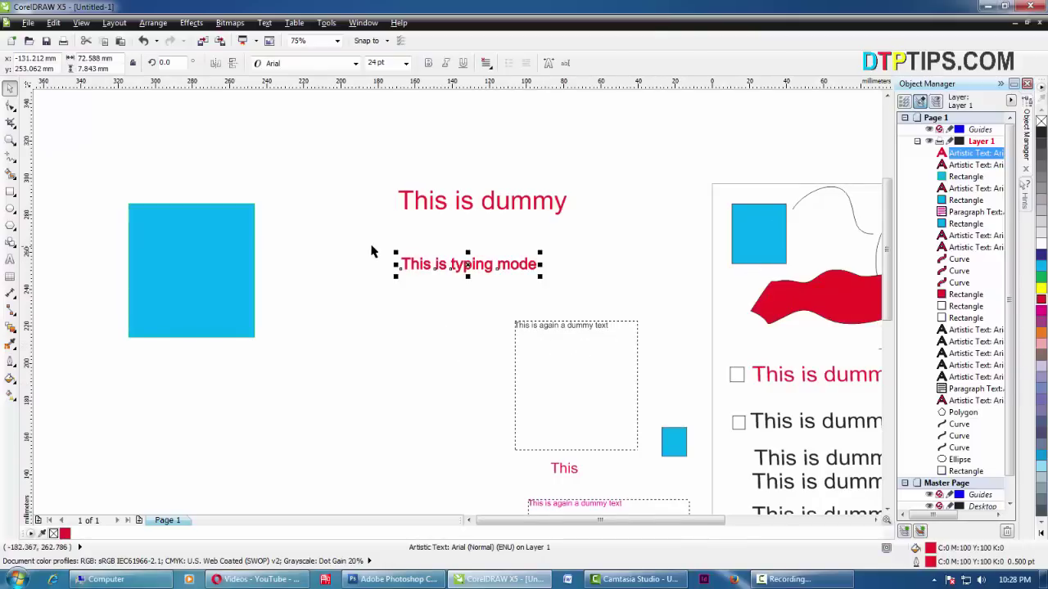
{"action": "left_click", "coordinate": [379, 299]}
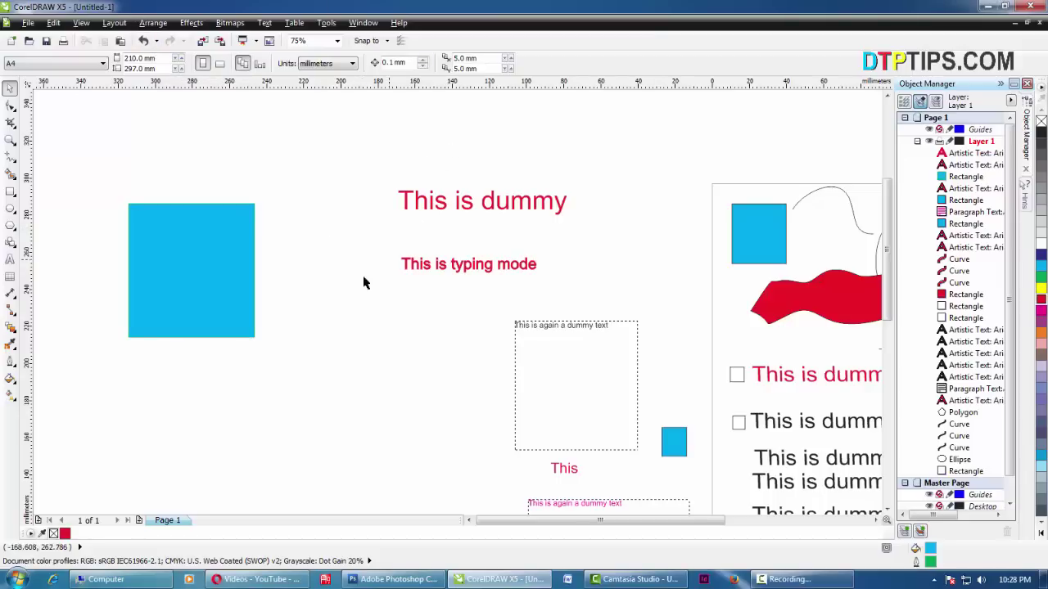
Step: Draw three freehand curves: one about 127 by 18 mm above the large blue rectangle and two running downward beside it
{"action": "left_click", "coordinate": [11, 157]}
{"action": "left_click_drag", "start_coordinate": [233, 172], "coordinate": [470, 140]}
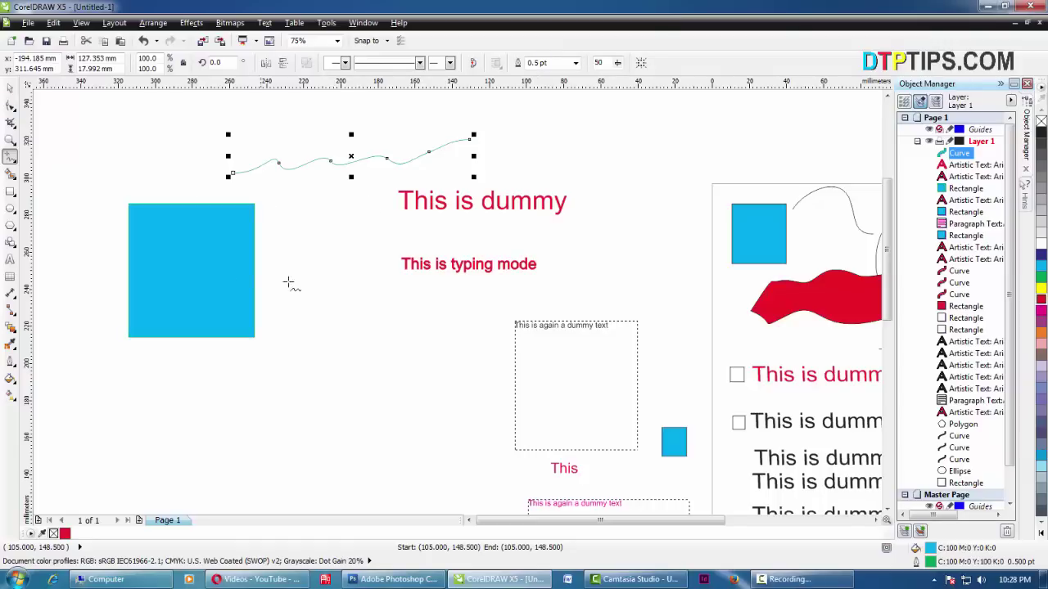
{"action": "mouse_move", "coordinate": [285, 207]}
{"action": "left_mouse_down"}
{"action": "mouse_move", "coordinate": [305, 237]}
{"action": "mouse_move", "coordinate": [333, 359]}
{"action": "mouse_move", "coordinate": [339, 250]}
{"action": "mouse_move", "coordinate": [390, 379]}
{"action": "left_mouse_up"}
{"action": "left_click", "coordinate": [10, 89]}
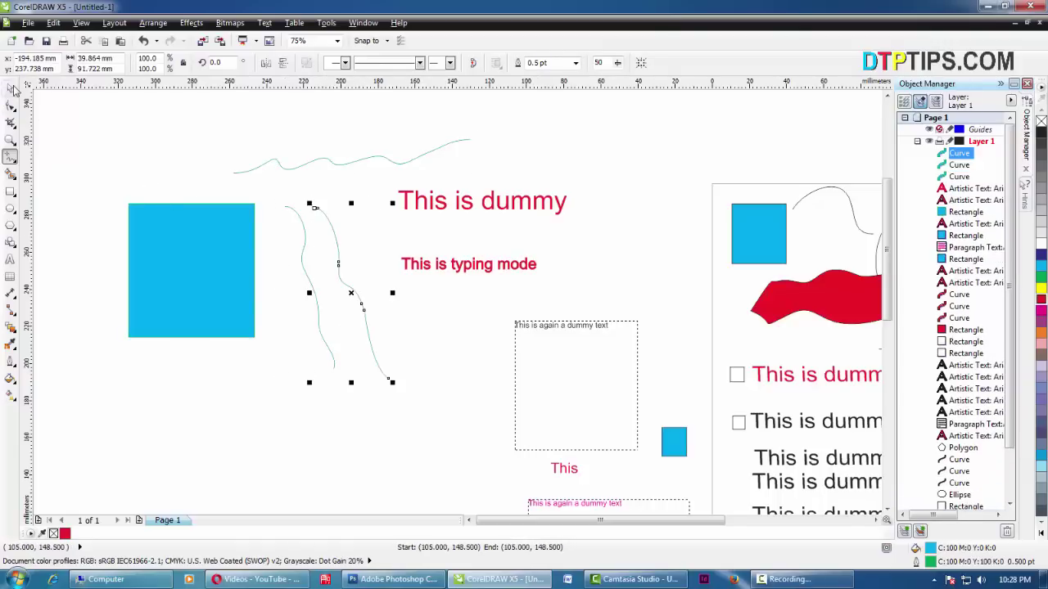
{"action": "left_click", "coordinate": [113, 159]}
Step: Draw a small rectangle just above the large blue rectangle and deselect it
{"action": "left_click", "coordinate": [11, 192]}
{"action": "left_click_drag", "start_coordinate": [123, 119], "coordinate": [182, 186]}
{"action": "left_click", "coordinate": [9, 88]}
{"action": "left_click", "coordinate": [117, 147]}
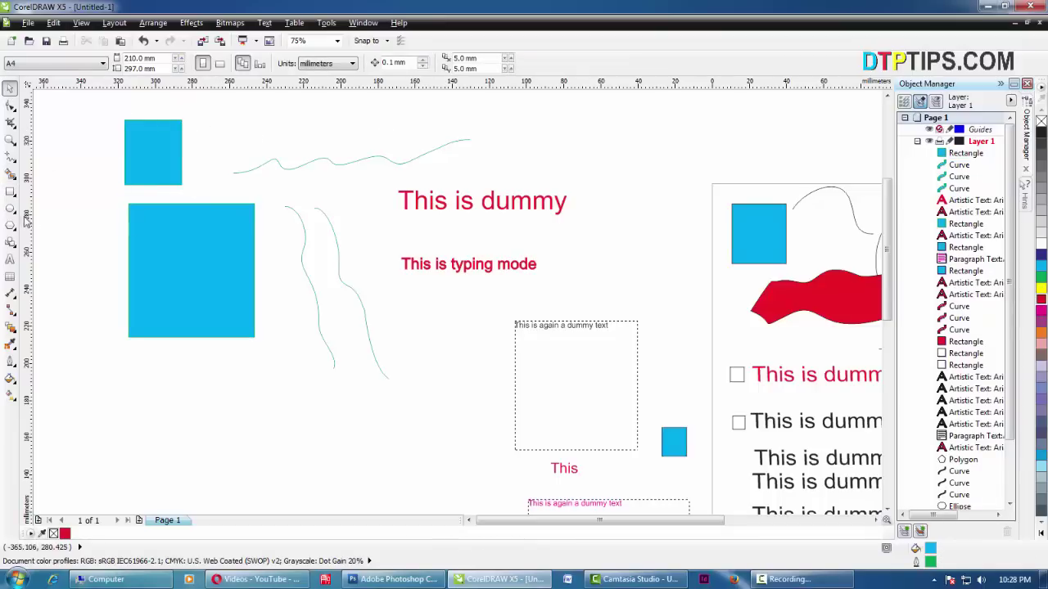
Step: Set the default outline width to 1.0 pt for graphics and artistic text
{"action": "left_click", "coordinate": [11, 193]}
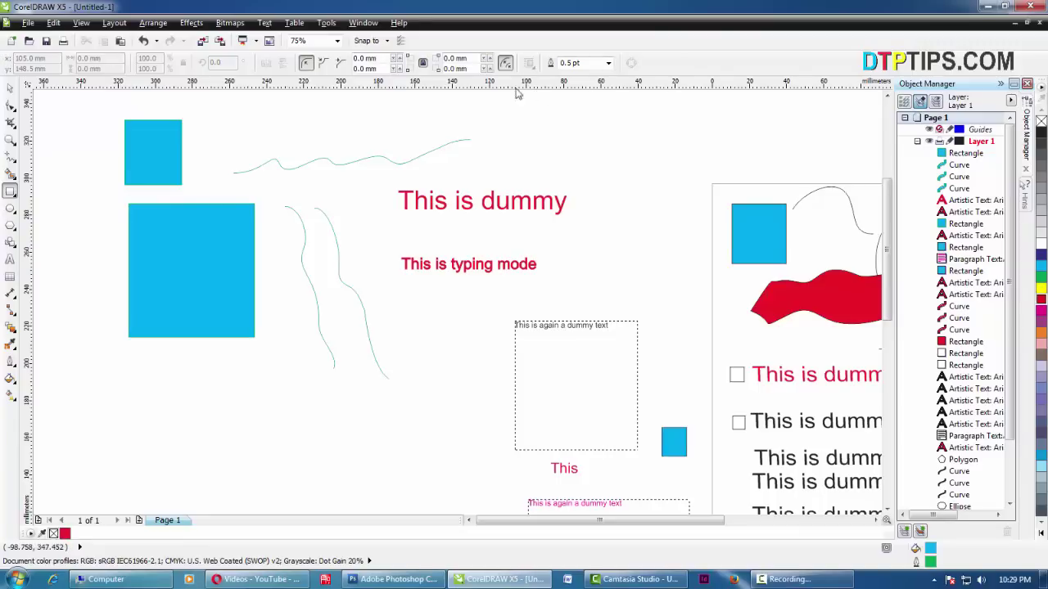
{"action": "left_click", "coordinate": [606, 66]}
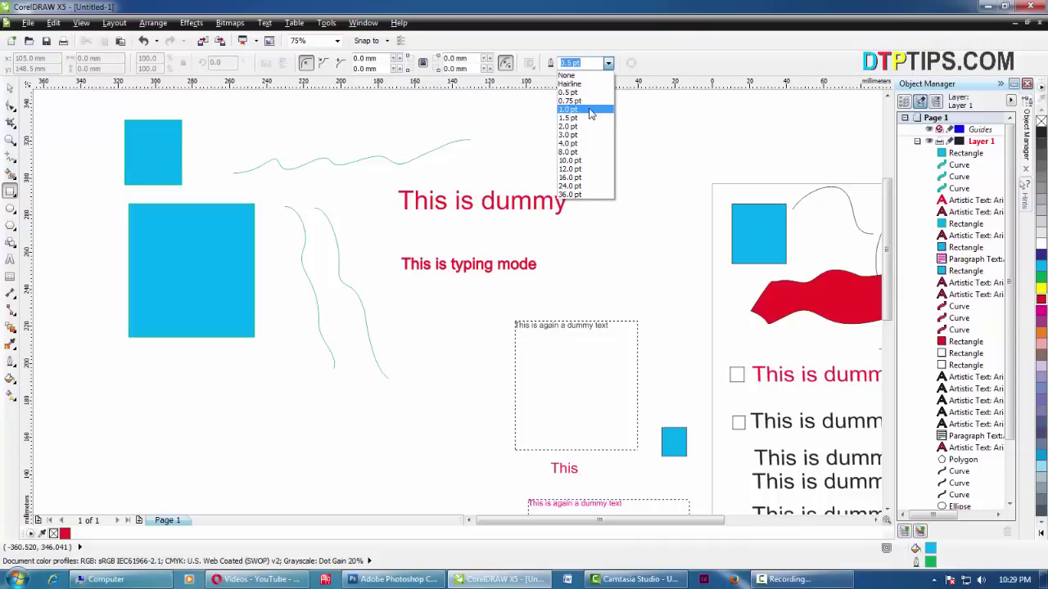
{"action": "left_click", "coordinate": [590, 111]}
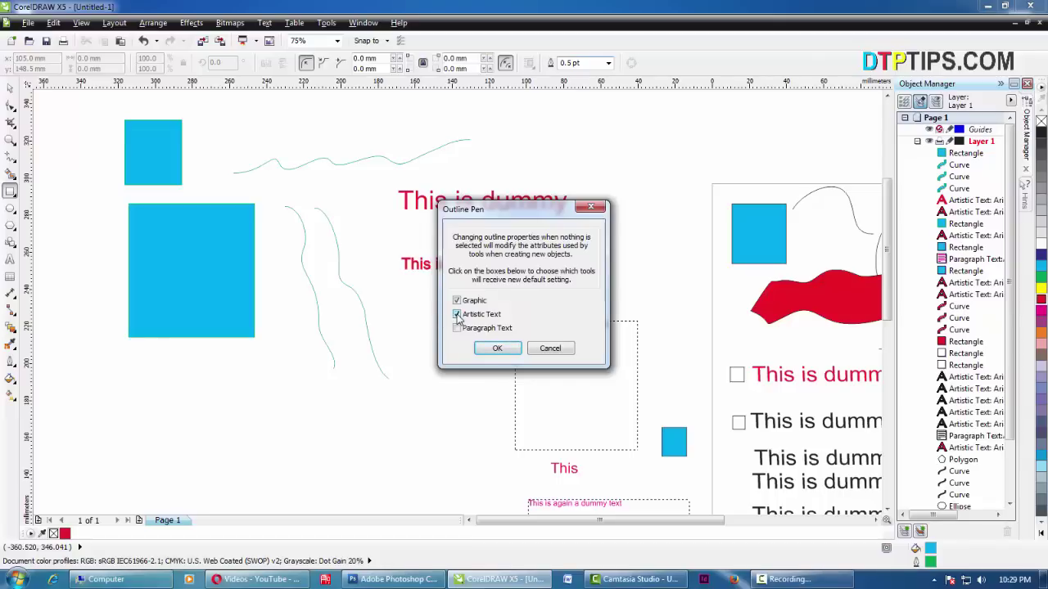
{"action": "left_click", "coordinate": [498, 350]}
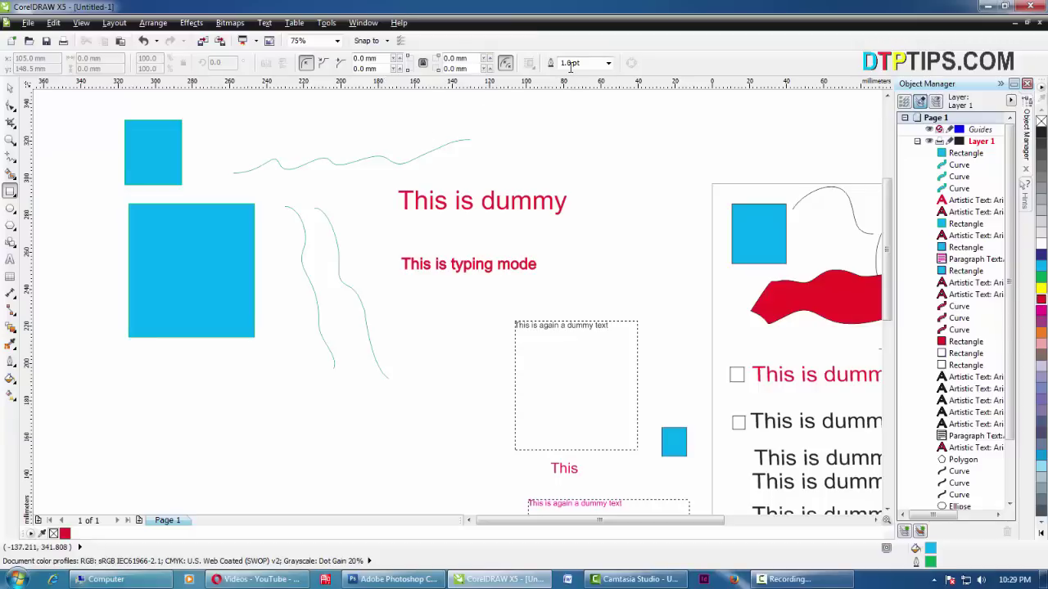
Step: Draw a rectangle about 35 by 31 mm and move it beside the small rectangle to compare their outlines up close
{"action": "left_click_drag", "start_coordinate": [504, 121], "coordinate": [572, 178]}
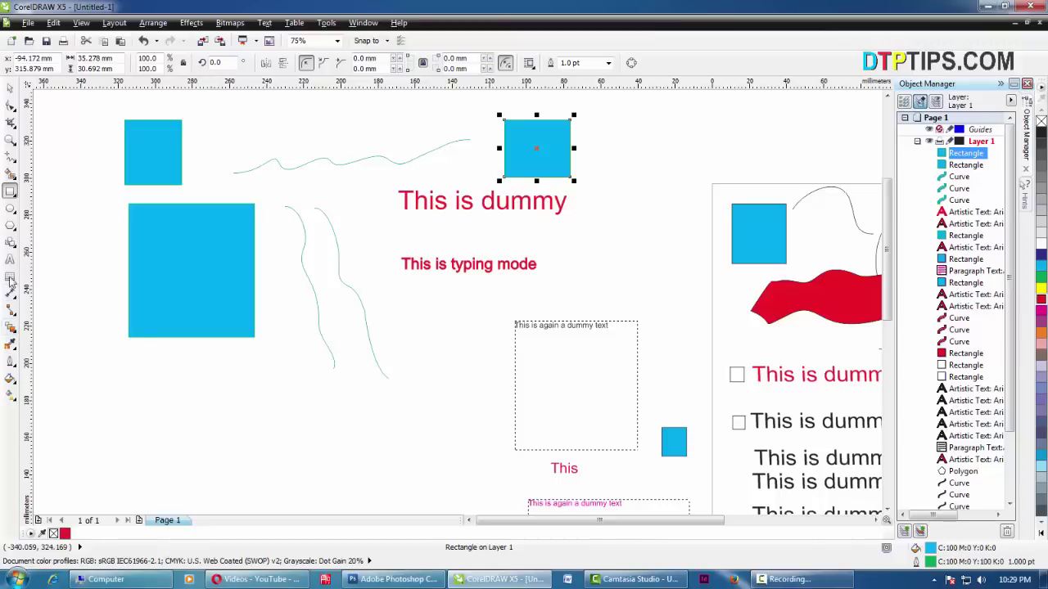
{"action": "left_click", "coordinate": [9, 87]}
{"action": "left_click_drag", "start_coordinate": [514, 168], "coordinate": [190, 159]}
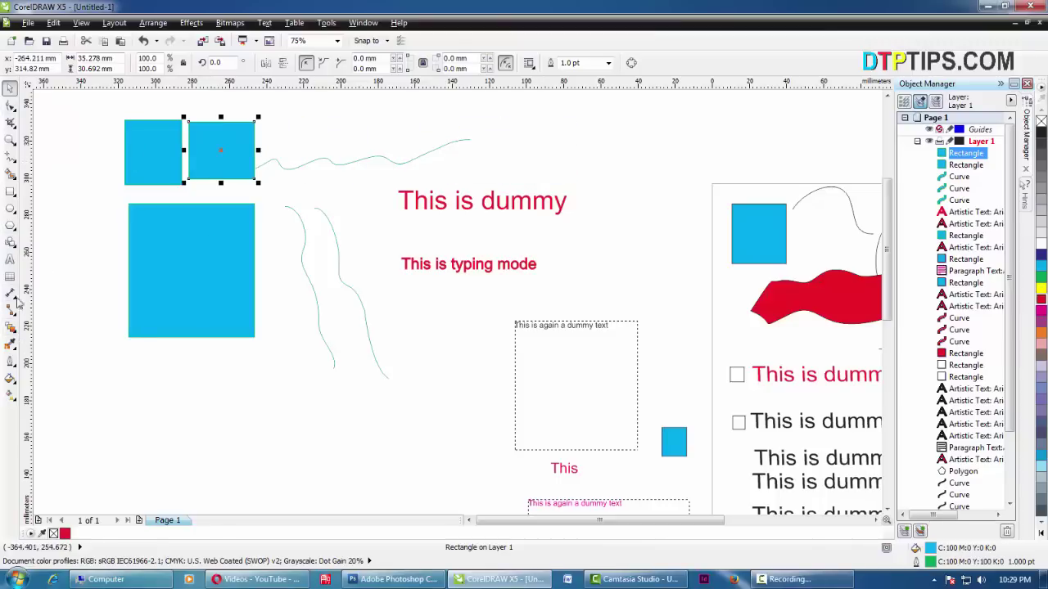
{"action": "left_click", "coordinate": [10, 139]}
{"action": "left_click_drag", "start_coordinate": [170, 115], "coordinate": [212, 141]}
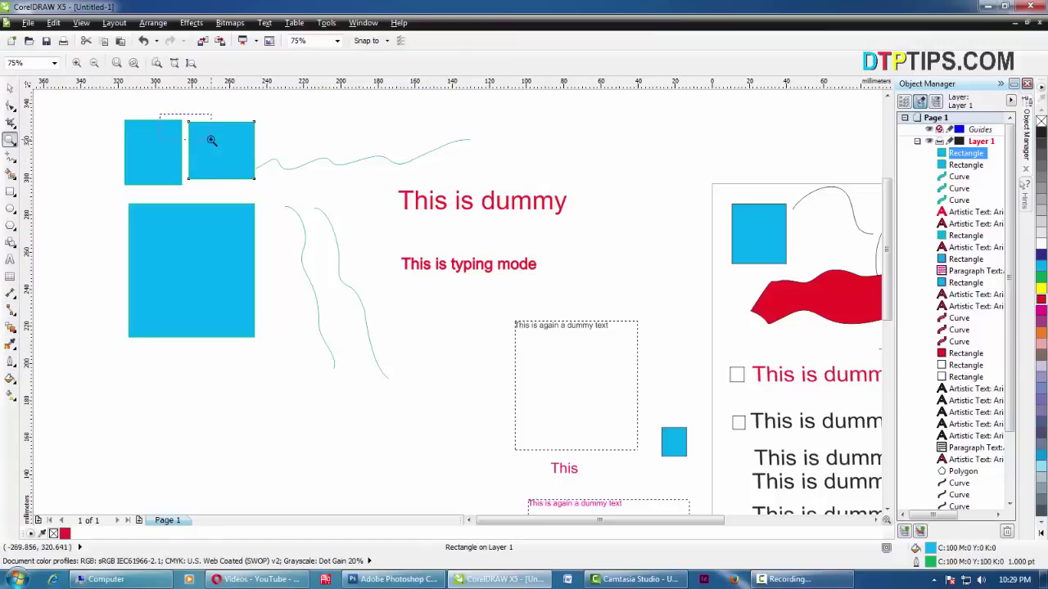
{"action": "left_click", "coordinate": [10, 88]}
{"action": "left_click_drag", "start_coordinate": [594, 281], "coordinate": [521, 250]}
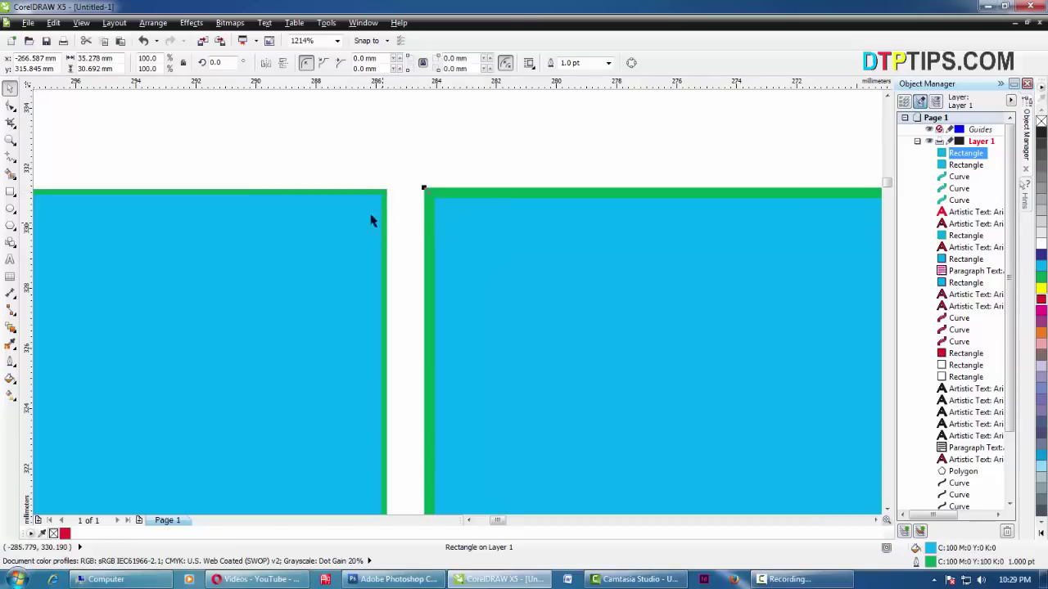
{"action": "left_click", "coordinate": [84, 133]}
Step: Draw four tiny rectangles in a row just above the two side-by-side rectangles and deselect them
{"action": "left_click", "coordinate": [11, 192]}
{"action": "mouse_move", "coordinate": [170, 125]}
{"action": "left_mouse_down"}
{"action": "mouse_move", "coordinate": [224, 155]}
{"action": "mouse_move", "coordinate": [299, 169]}
{"action": "left_mouse_up"}
{"action": "left_click_drag", "start_coordinate": [317, 136], "coordinate": [379, 178]}
{"action": "left_click_drag", "start_coordinate": [418, 146], "coordinate": [468, 181]}
{"action": "left_click", "coordinate": [11, 89]}
{"action": "left_click", "coordinate": [616, 163]}
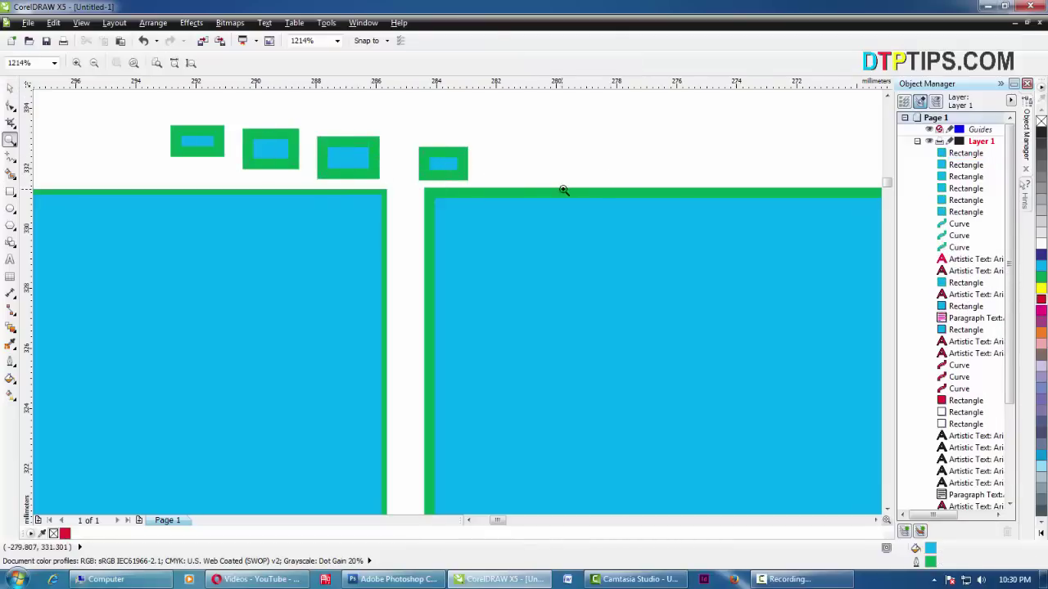
{"action": "key", "text": "F3"}
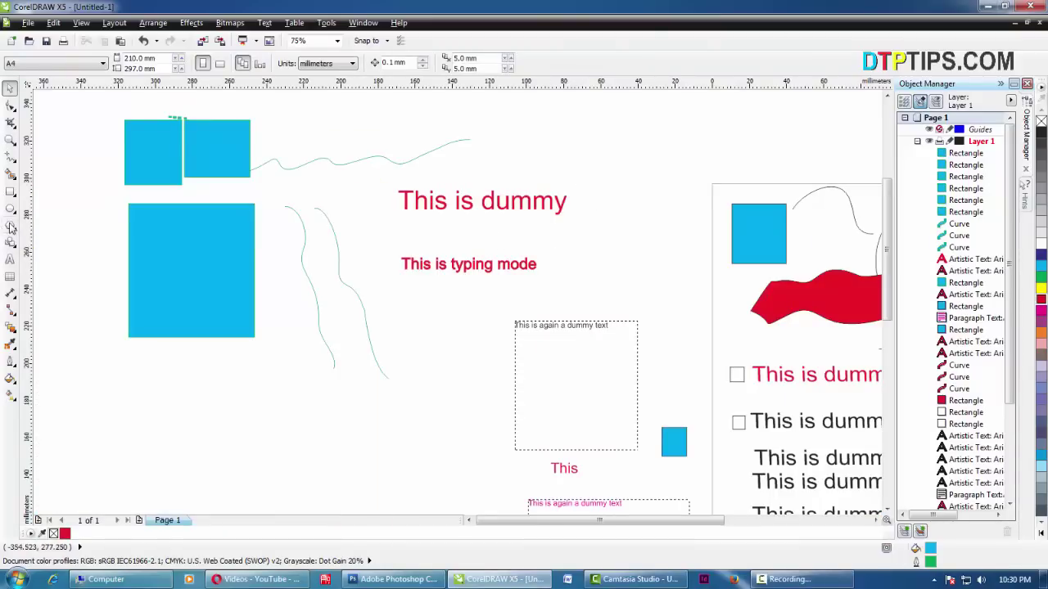
Step: Add the artistic text "This is 1 pt text" above "This is dummy", inspect its outline up close and deselect it
{"action": "left_click", "coordinate": [10, 259]}
{"action": "left_click", "coordinate": [540, 166]}
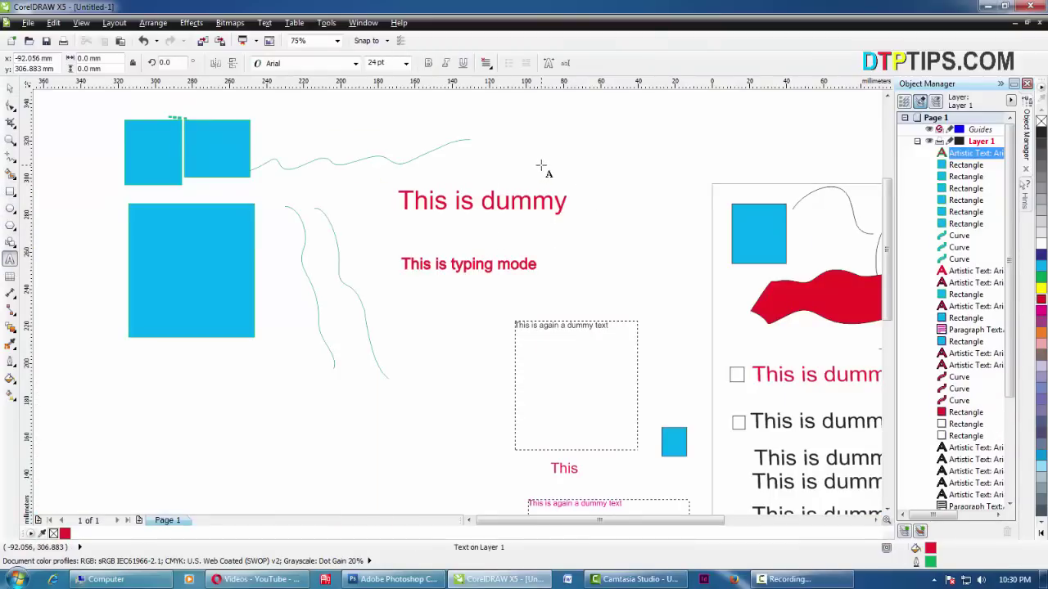
{"action": "type", "text": "Th"}
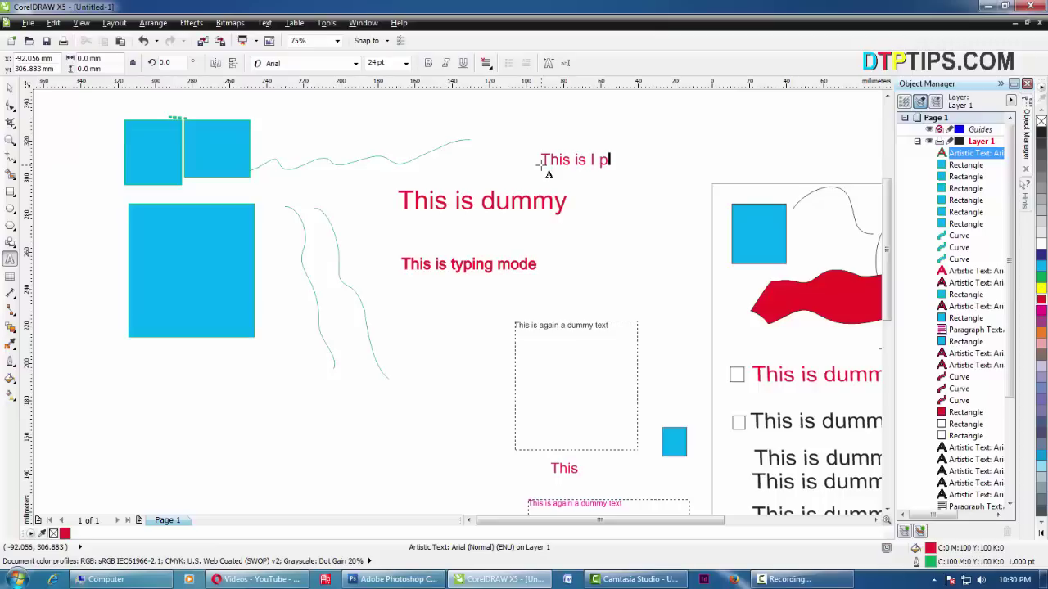
{"action": "type", "text": "is is 1 pt text"}
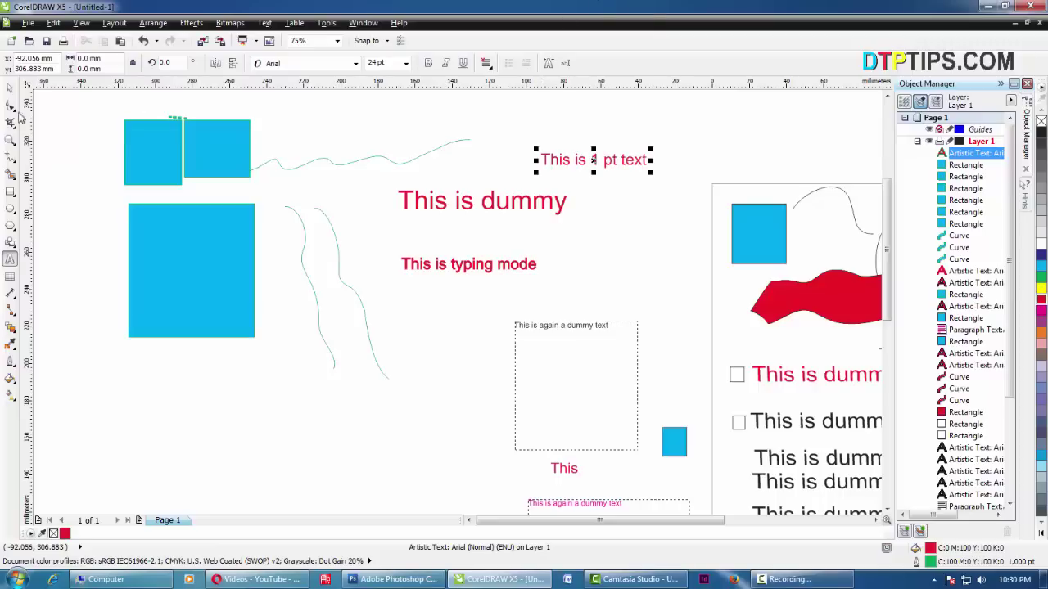
{"action": "left_click", "coordinate": [10, 139]}
{"action": "left_click_drag", "start_coordinate": [607, 184], "coordinate": [521, 149]}
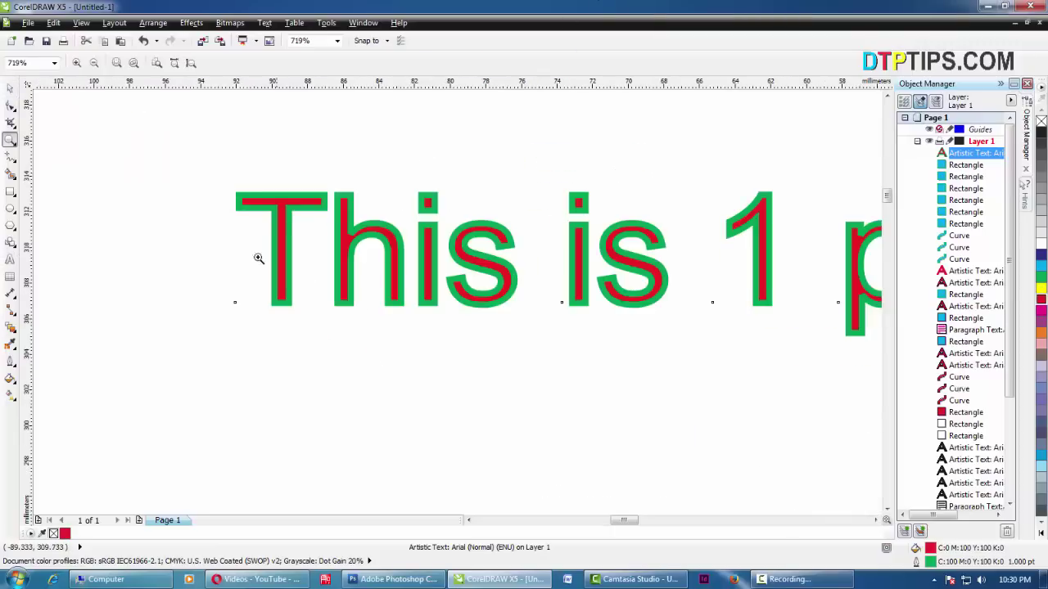
{"action": "right_click", "coordinate": [695, 274]}
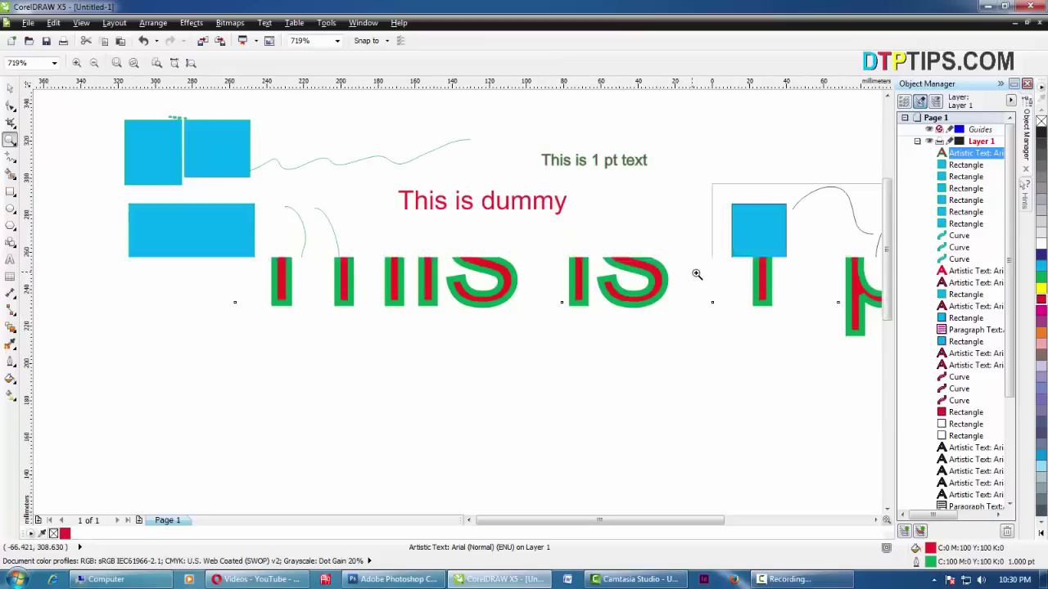
{"action": "left_click_drag", "start_coordinate": [507, 131], "coordinate": [662, 197]}
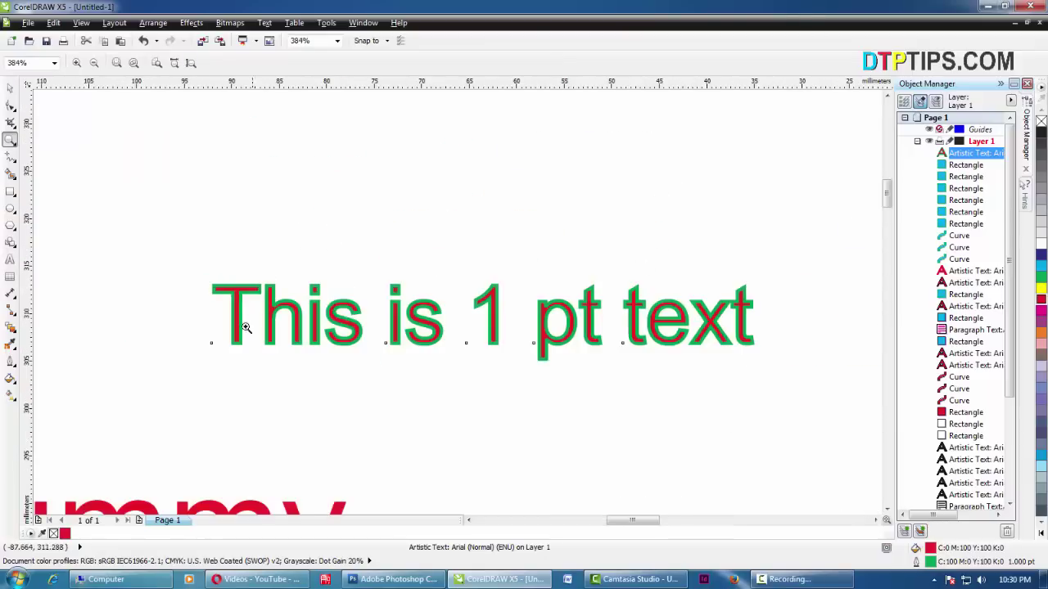
{"action": "left_click", "coordinate": [10, 87]}
{"action": "left_click", "coordinate": [142, 161]}
{"action": "key", "text": "F3"}
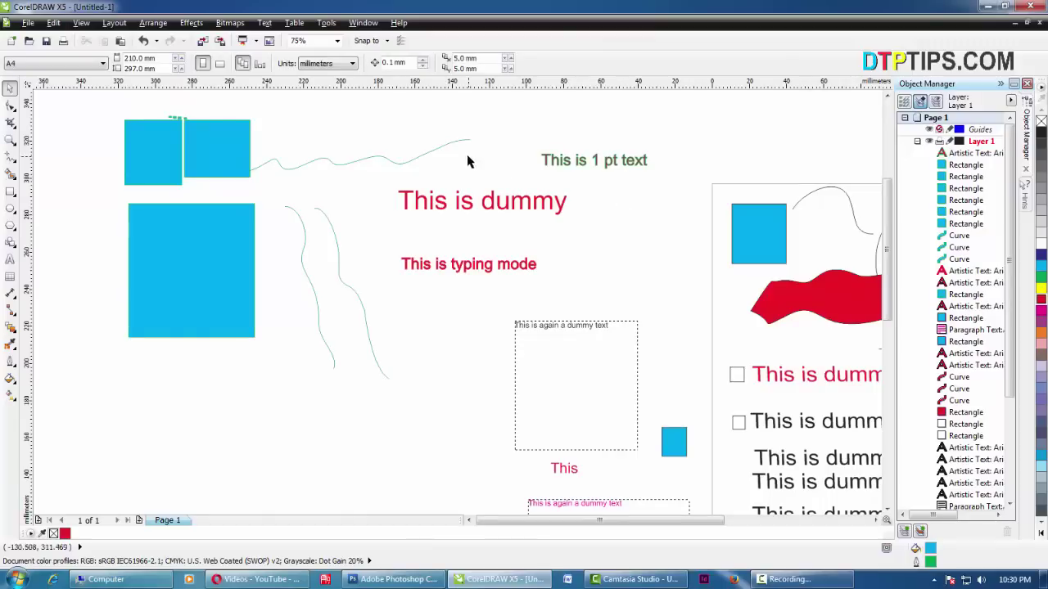
Step: Review the outline pen settings of "This is 1 pt text", then move the text about 39 mm left above "This is dummy"
{"action": "left_click", "coordinate": [582, 162]}
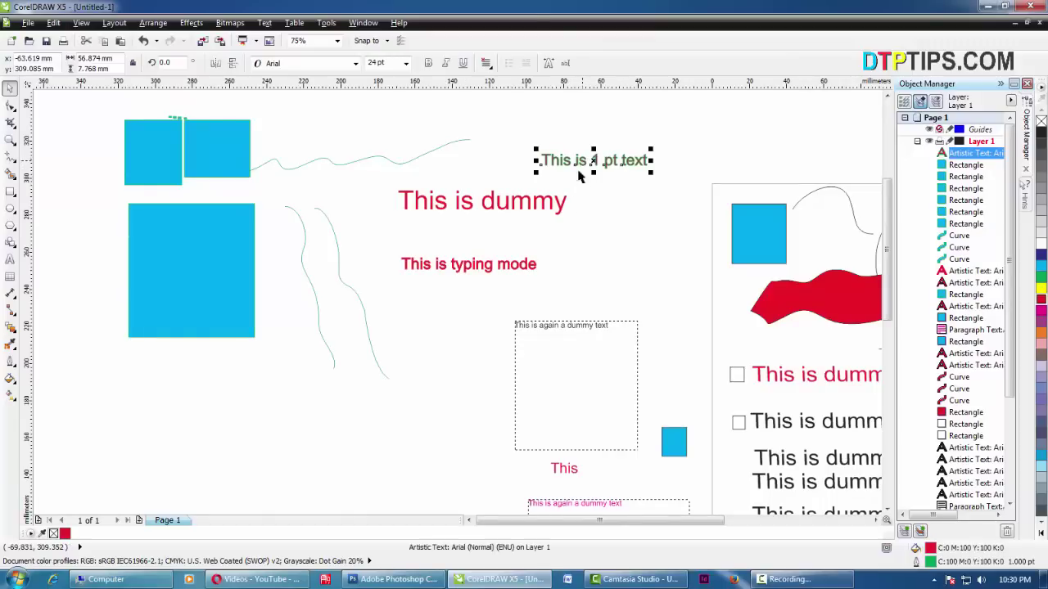
{"action": "double_click", "coordinate": [951, 564]}
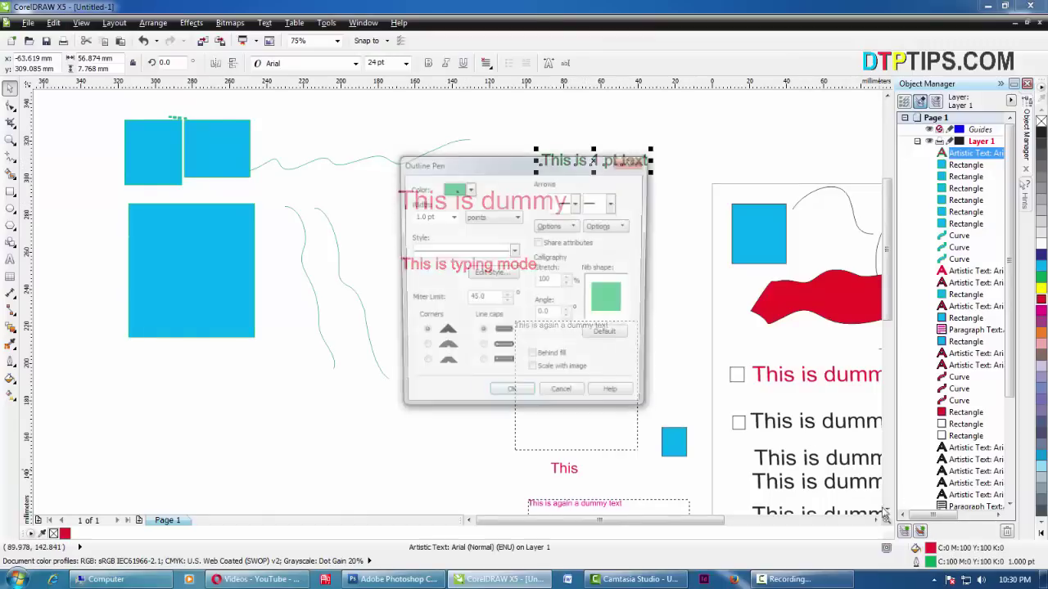
{"action": "left_click", "coordinate": [563, 398]}
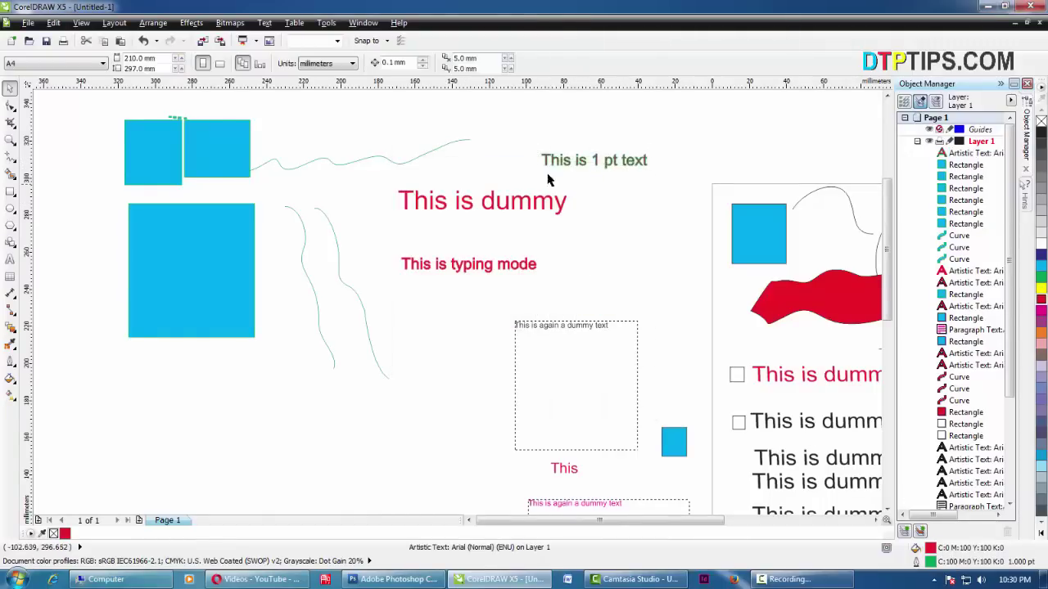
{"action": "left_click_drag", "start_coordinate": [557, 161], "coordinate": [462, 178]}
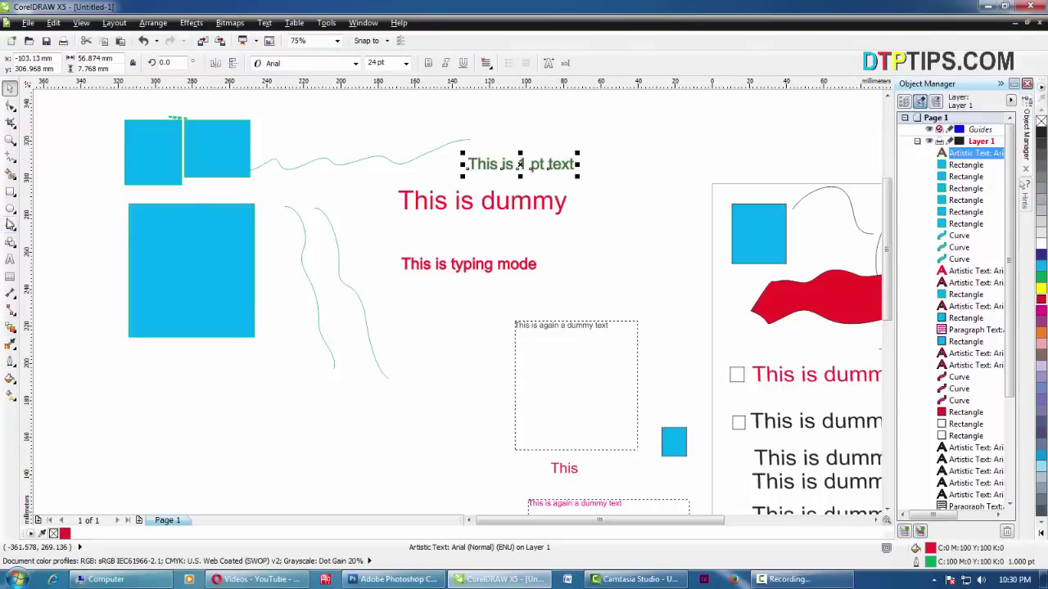
Step: Inspect the outline of "This is 1 pt text" up close and set its outline width to 2 pt
{"action": "left_click", "coordinate": [11, 140]}
{"action": "left_click_drag", "start_coordinate": [428, 145], "coordinate": [653, 220]}
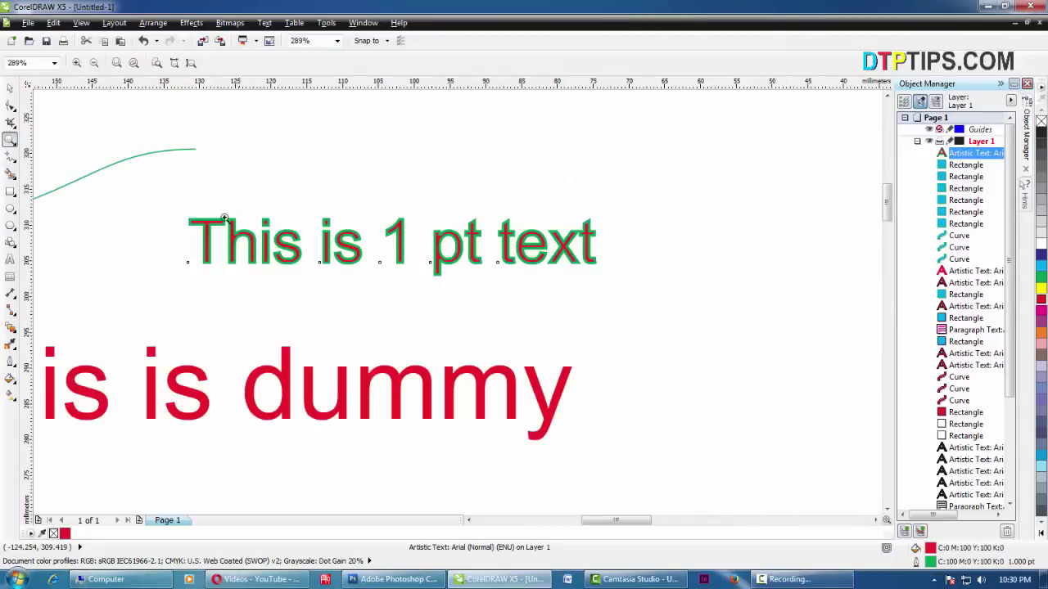
{"action": "left_click_drag", "start_coordinate": [232, 215], "coordinate": [584, 305]}
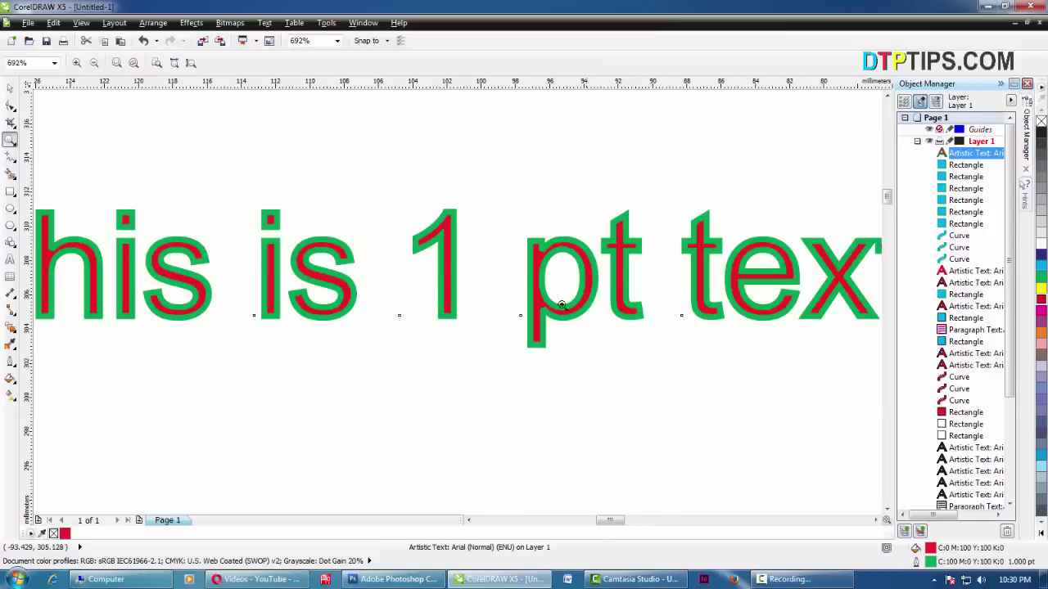
{"action": "left_click", "coordinate": [10, 87]}
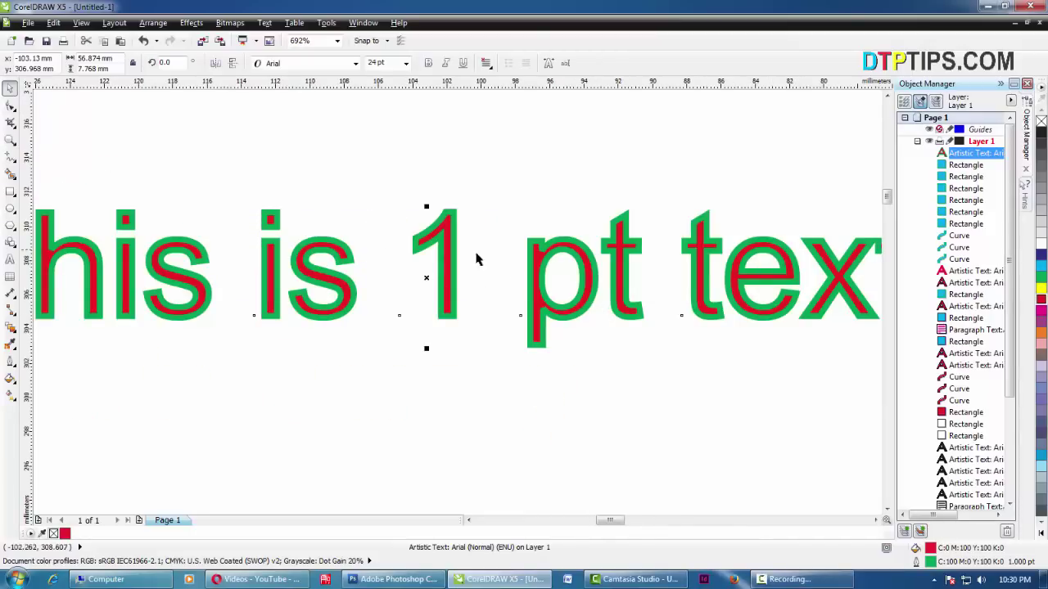
{"action": "left_click", "coordinate": [622, 373]}
{"action": "left_click", "coordinate": [555, 318]}
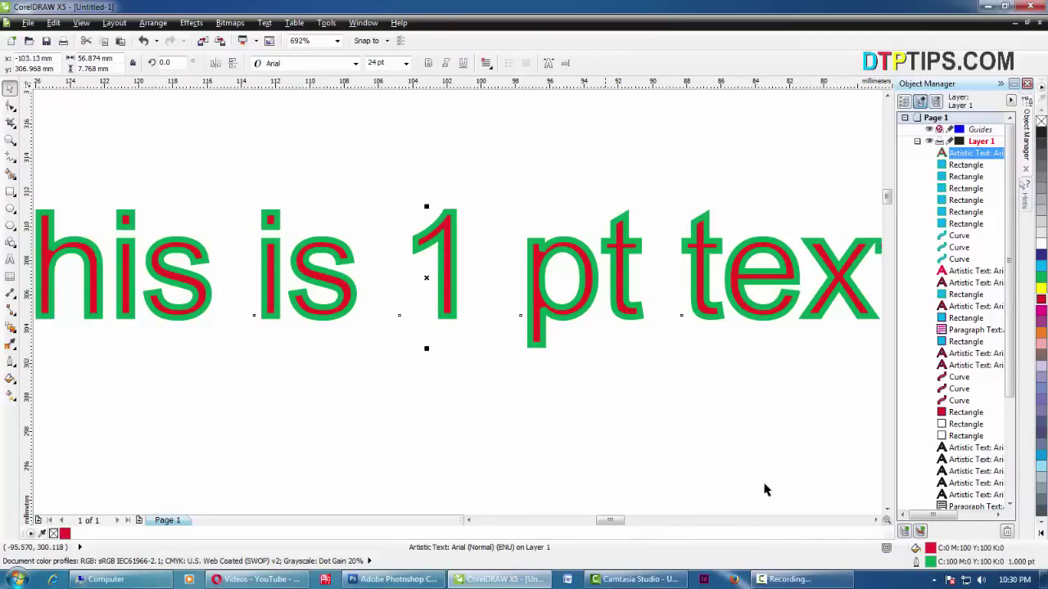
{"action": "double_click", "coordinate": [968, 565]}
{"action": "type", "text": "2"}
{"action": "key", "text": "Return"}
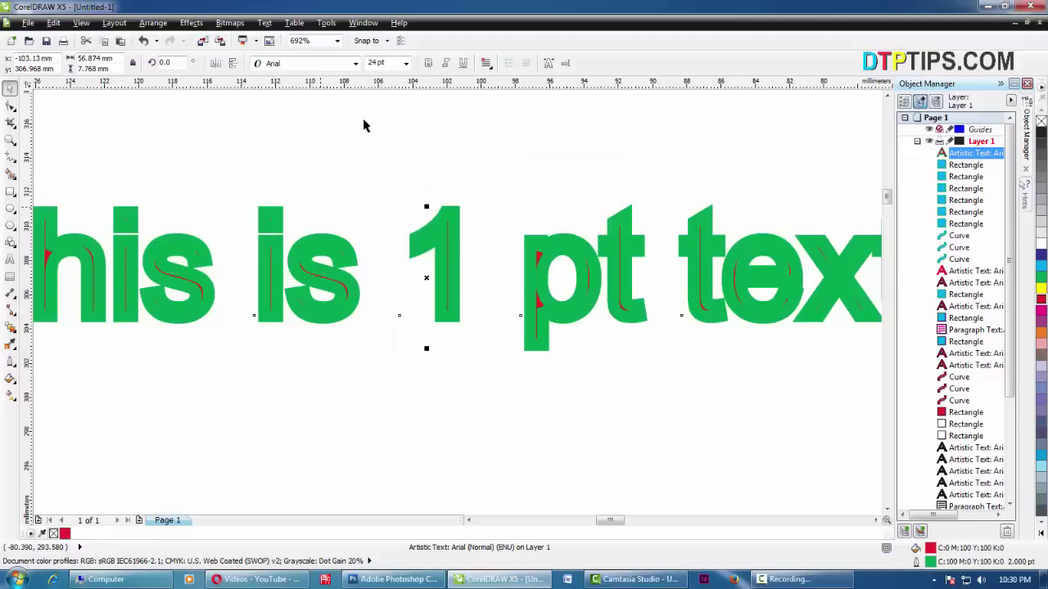
Step: Place the outline of "This is 1 pt text" behind its fill
{"action": "double_click", "coordinate": [949, 565]}
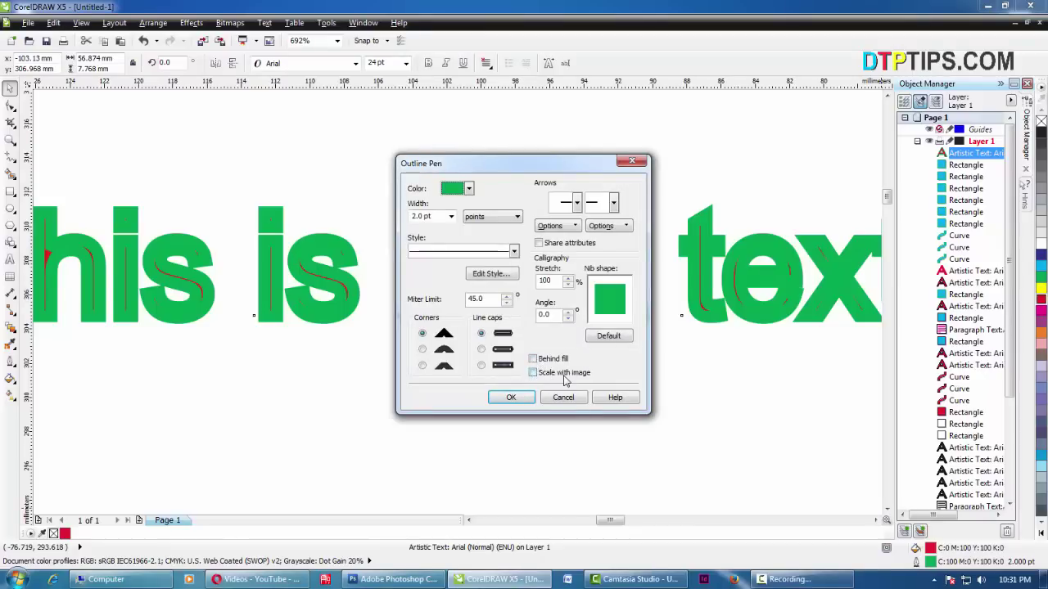
{"action": "left_click", "coordinate": [532, 360]}
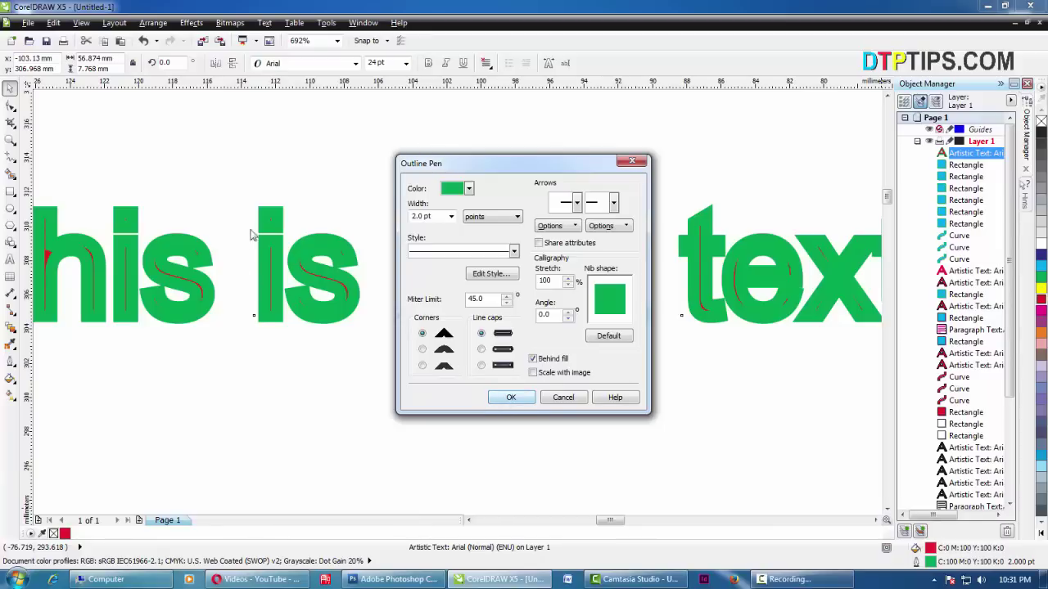
{"action": "left_click", "coordinate": [510, 399]}
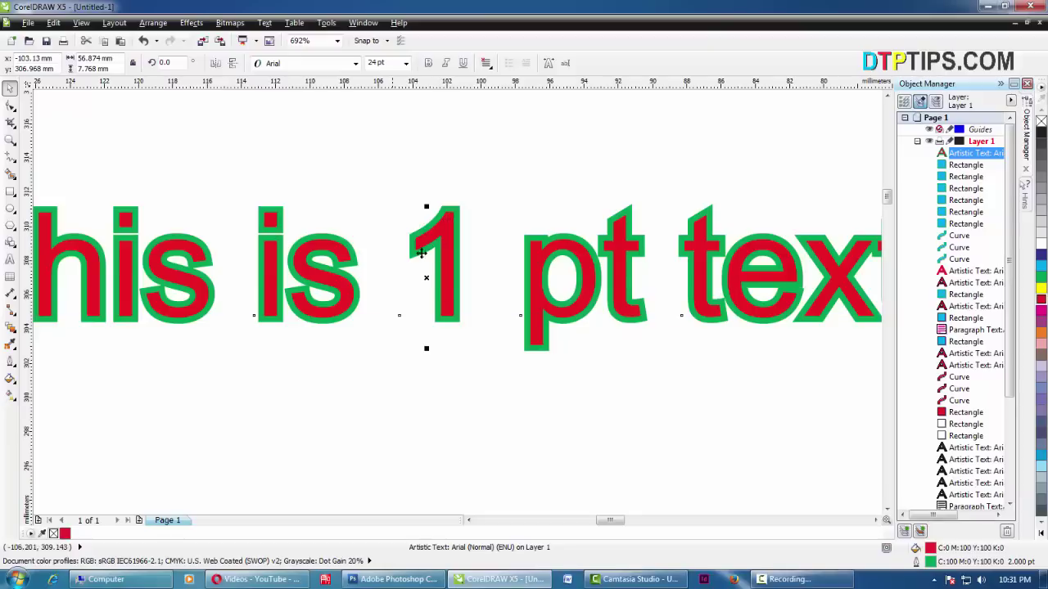
Step: Set the outline width of "This is 1 pt text" to 4 pt and deselect the text
{"action": "key", "text": "z"}
{"action": "scroll", "coordinate": [416, 335], "scroll_direction": "down", "scroll_amount": 5}
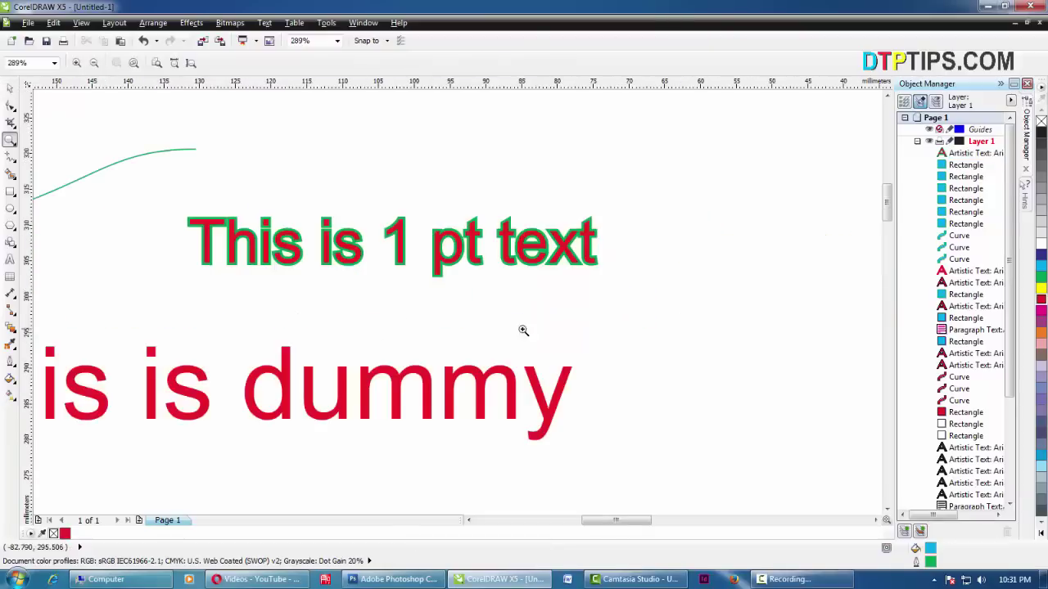
{"action": "left_click_drag", "start_coordinate": [371, 125], "coordinate": [631, 215]}
{"action": "key", "text": "space"}
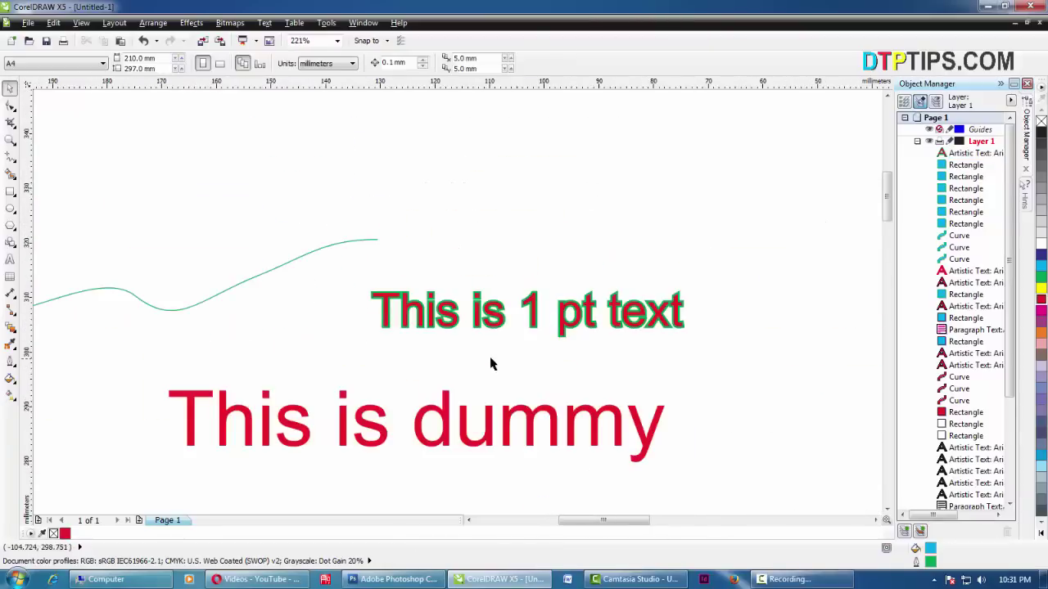
{"action": "left_click", "coordinate": [416, 322]}
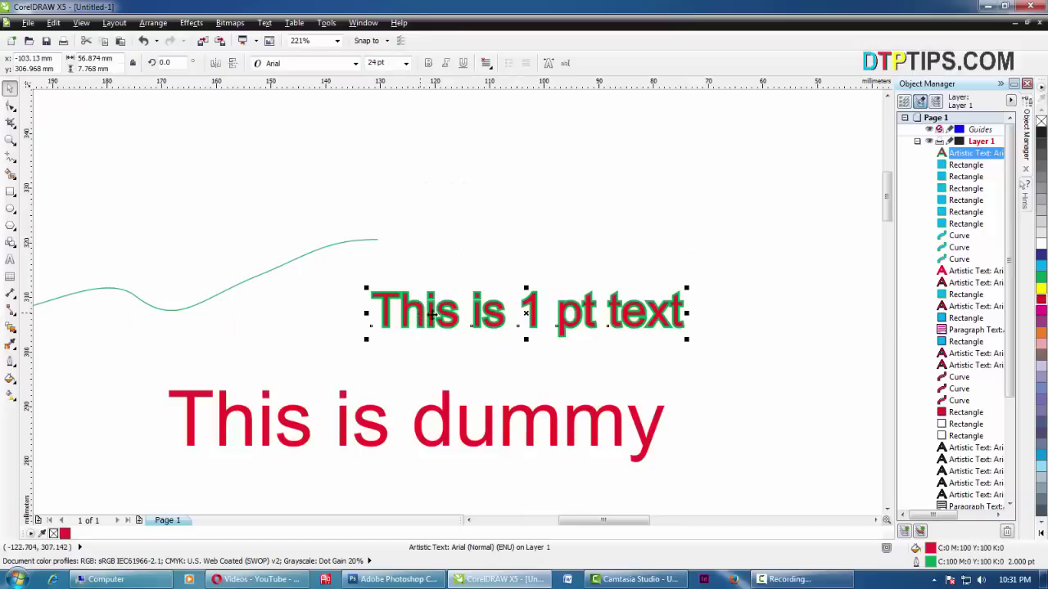
{"action": "double_click", "coordinate": [941, 563]}
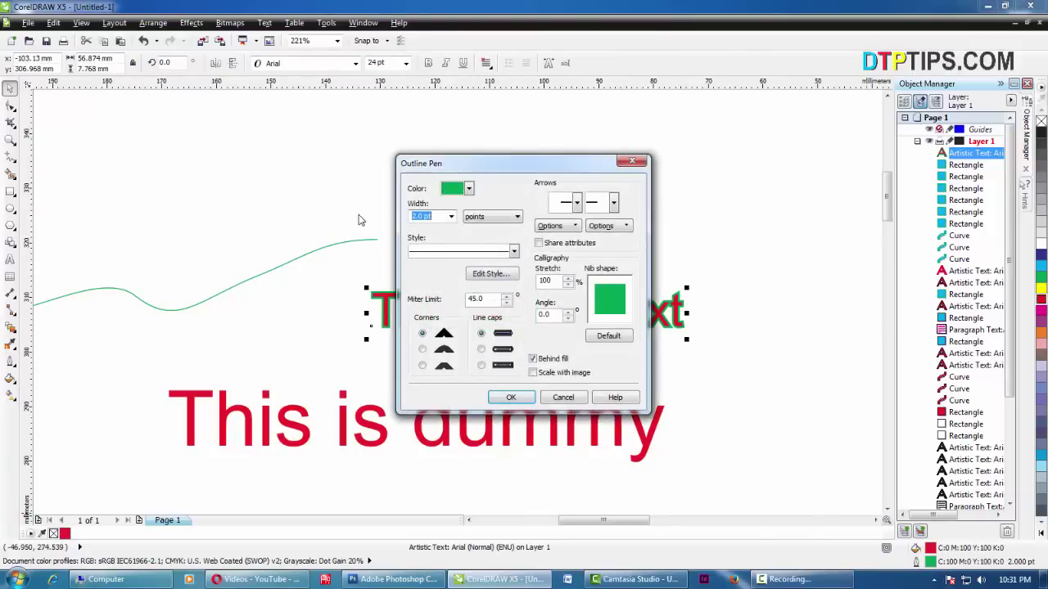
{"action": "type", "text": "4"}
{"action": "key", "text": "Return"}
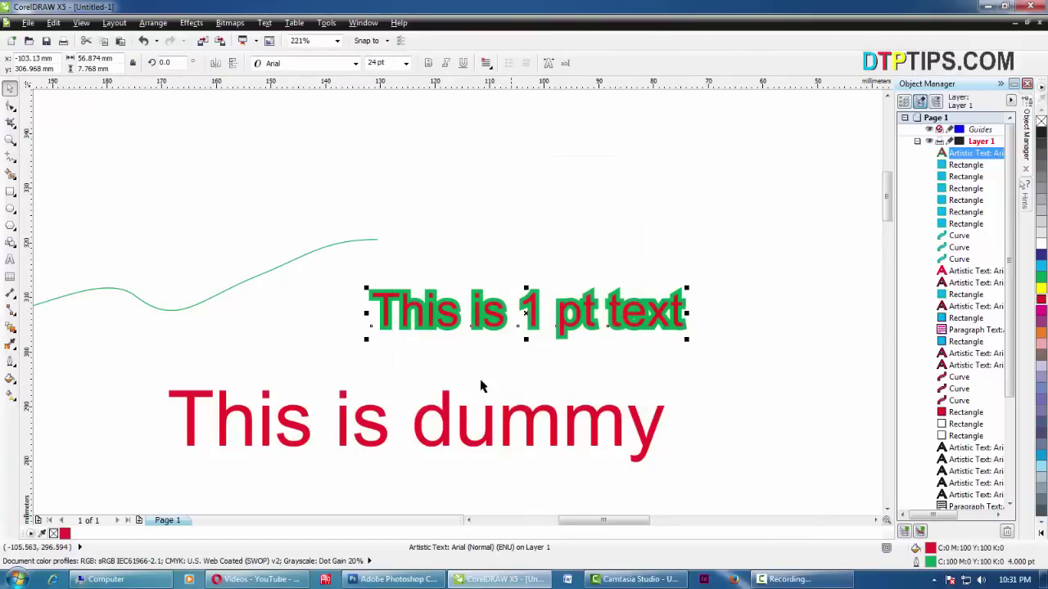
{"action": "left_click", "coordinate": [680, 385]}
Step: Move the small blue rectangle up beside "This is dummy" and deselect it
{"action": "scroll", "coordinate": [521, 346], "scroll_direction": "down", "scroll_amount": 3}
{"action": "left_click", "coordinate": [676, 452]}
{"action": "left_click_drag", "start_coordinate": [676, 452], "coordinate": [648, 203]}
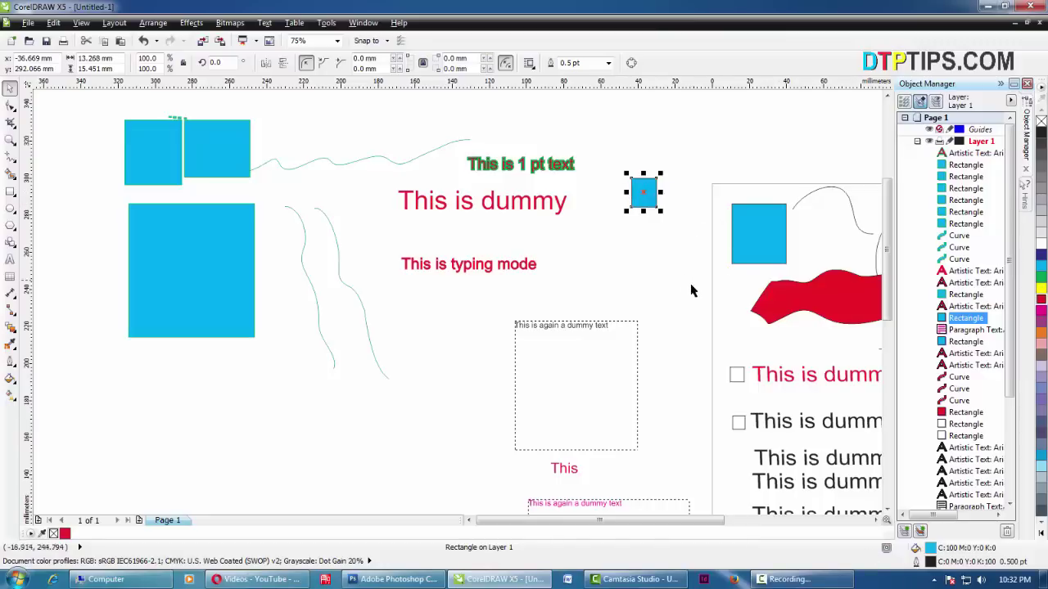
{"action": "left_click", "coordinate": [658, 280]}
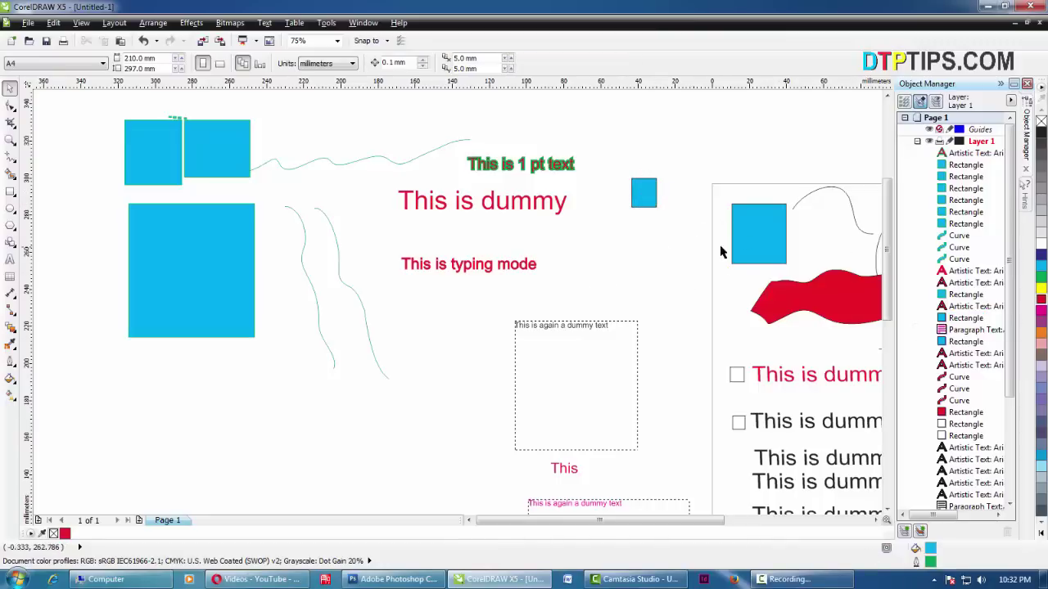
Step: Move the blue rectangle off the page beside "This is typing mode" and give it a yellow outline
{"action": "left_click", "coordinate": [756, 234]}
{"action": "left_click_drag", "start_coordinate": [756, 234], "coordinate": [652, 267]}
{"action": "left_click", "coordinate": [665, 320]}
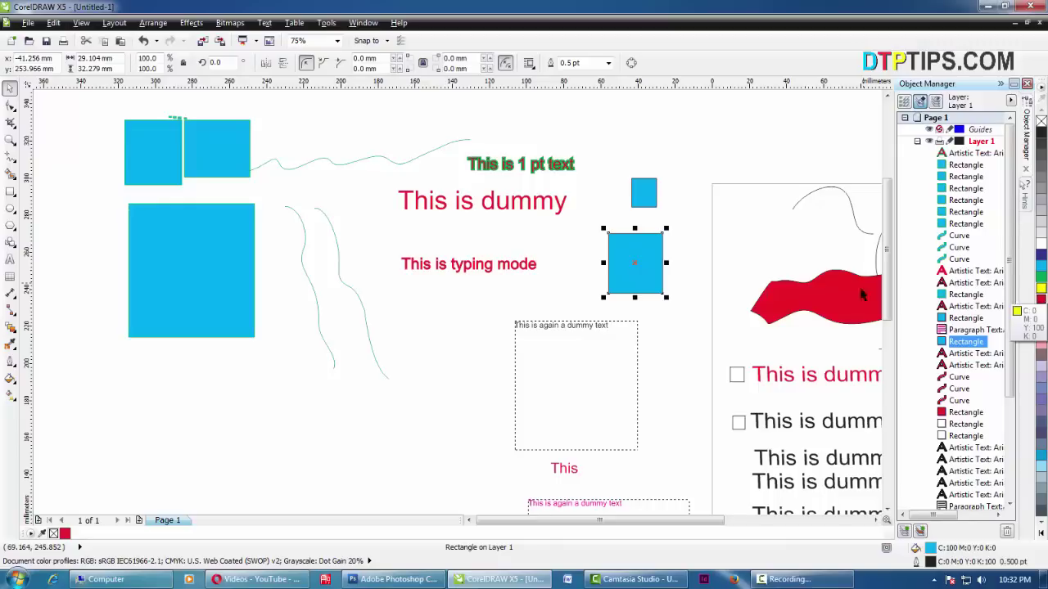
{"action": "right_click", "coordinate": [1040, 288]}
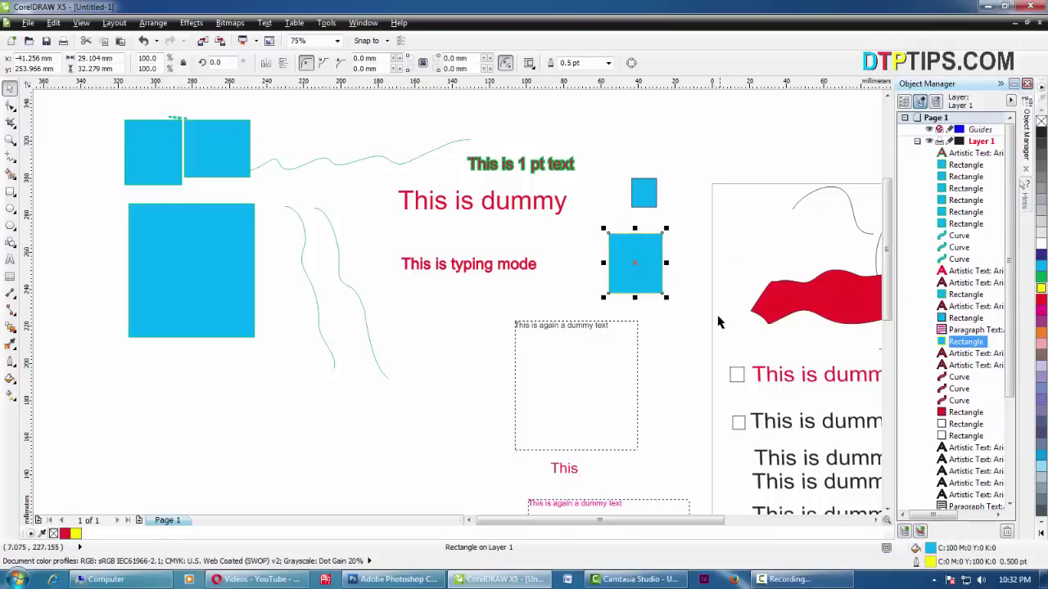
{"action": "left_click", "coordinate": [667, 339]}
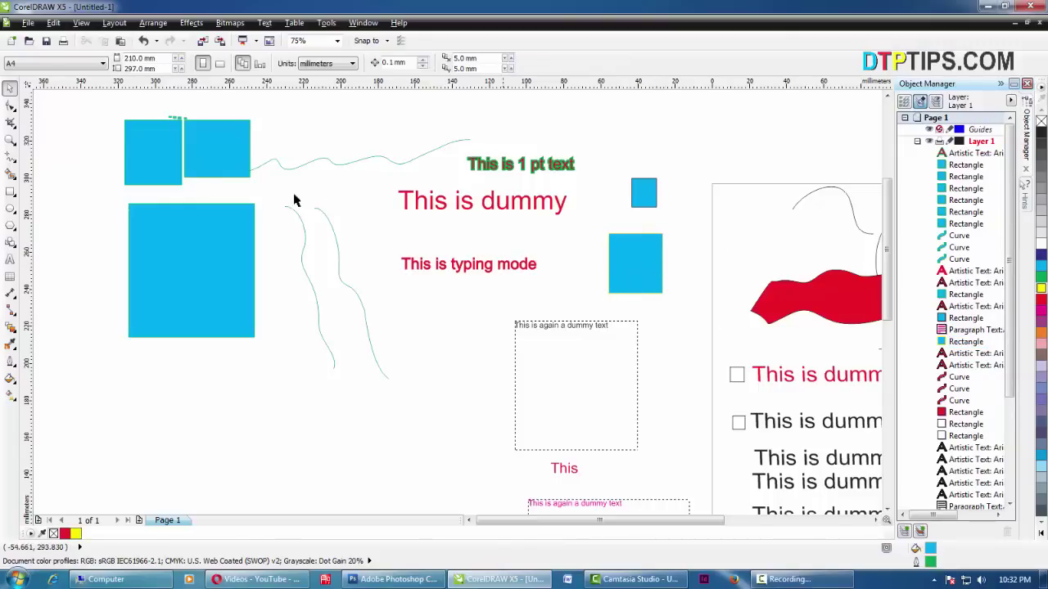
Step: Try a magenta outline and a yellow outline on the large blue rectangle
{"action": "left_click", "coordinate": [202, 272]}
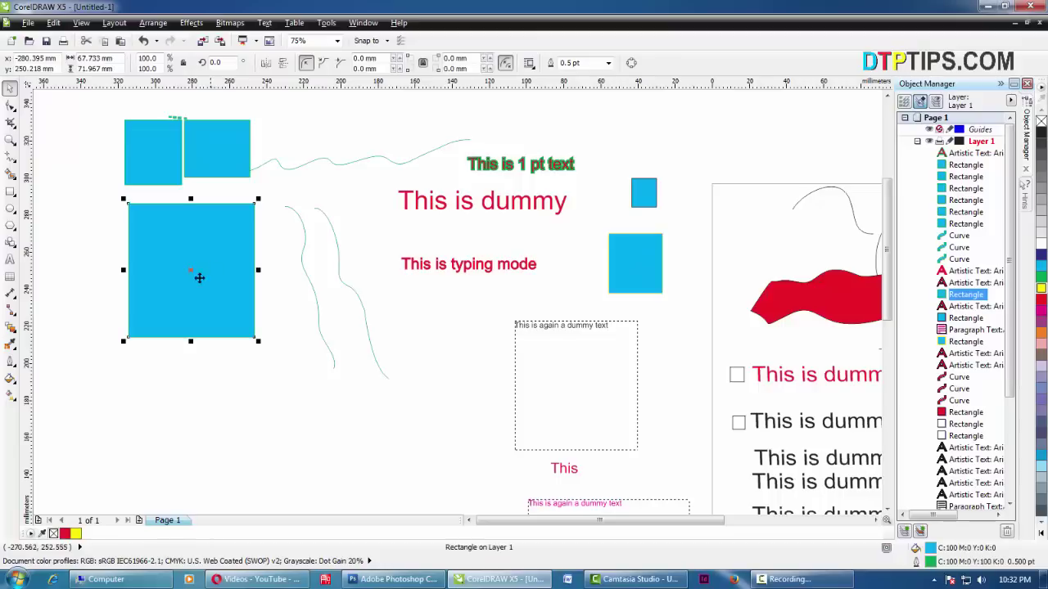
{"action": "right_click", "coordinate": [1039, 331]}
{"action": "left_click", "coordinate": [319, 397]}
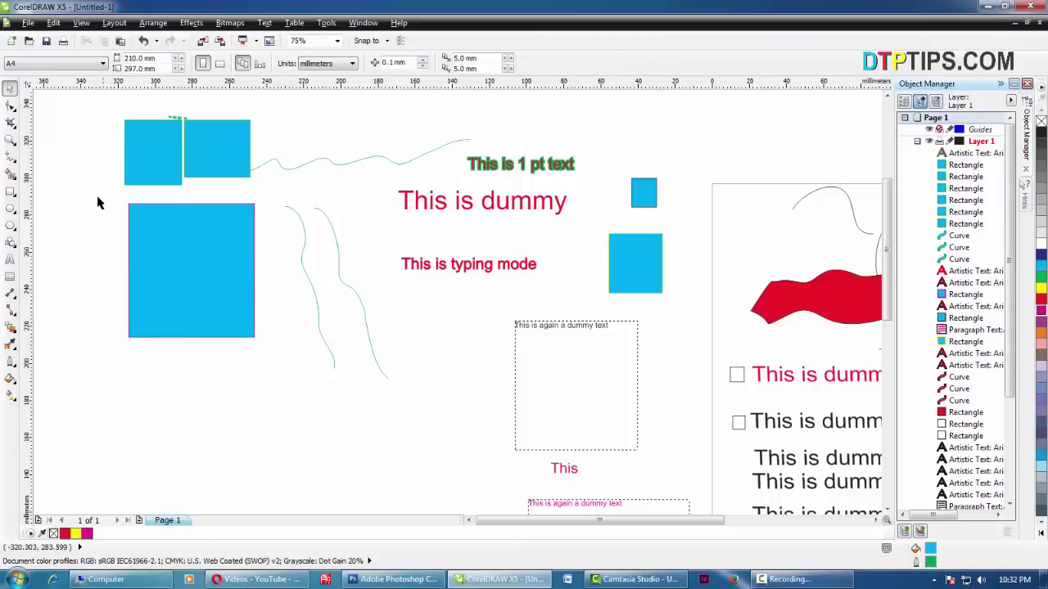
{"action": "left_click", "coordinate": [152, 219]}
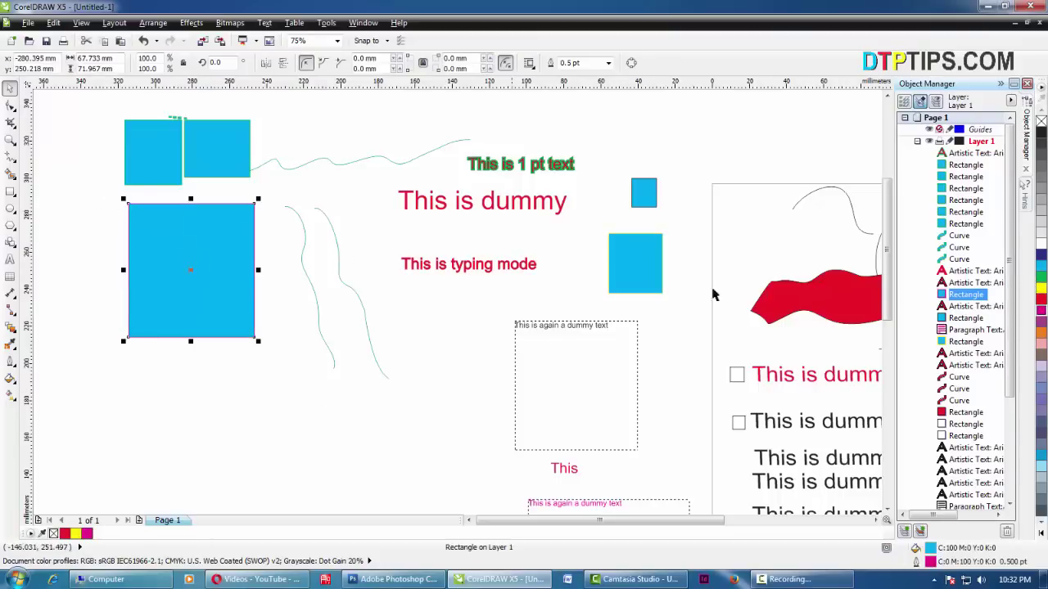
{"action": "right_click", "coordinate": [1039, 286]}
{"action": "right_click", "coordinate": [1040, 287]}
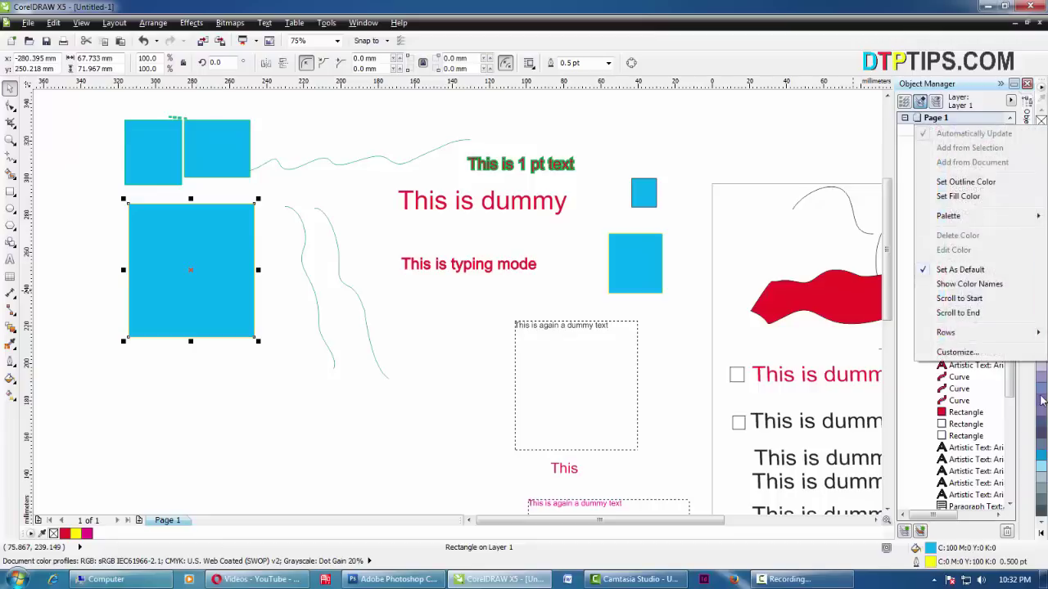
Step: Try other palette colours on the large rectangle, ending with a light cyan (C:40) fill and outline
{"action": "right_click", "coordinate": [1041, 462]}
{"action": "left_click", "coordinate": [1039, 463]}
{"action": "right_click", "coordinate": [1040, 469]}
{"action": "left_click", "coordinate": [315, 400]}
{"action": "left_click", "coordinate": [238, 314]}
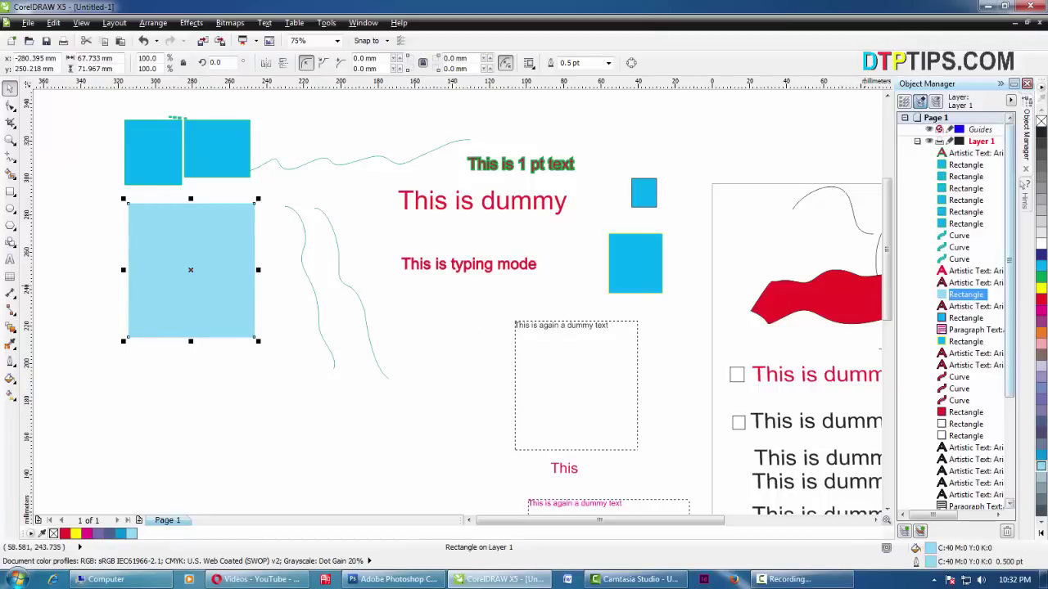
Step: Give the large rectangle a yellow fill and red outline, and move it about 48 mm right and 25 mm down
{"action": "left_click", "coordinate": [1040, 288]}
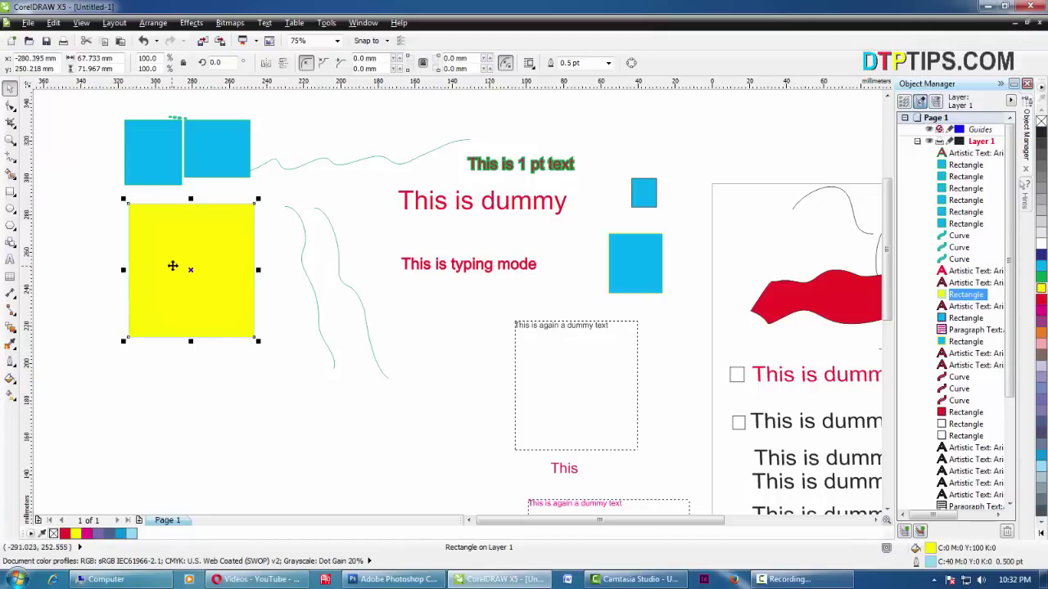
{"action": "right_click", "coordinate": [1041, 301]}
{"action": "left_click_drag", "start_coordinate": [159, 286], "coordinate": [248, 332]}
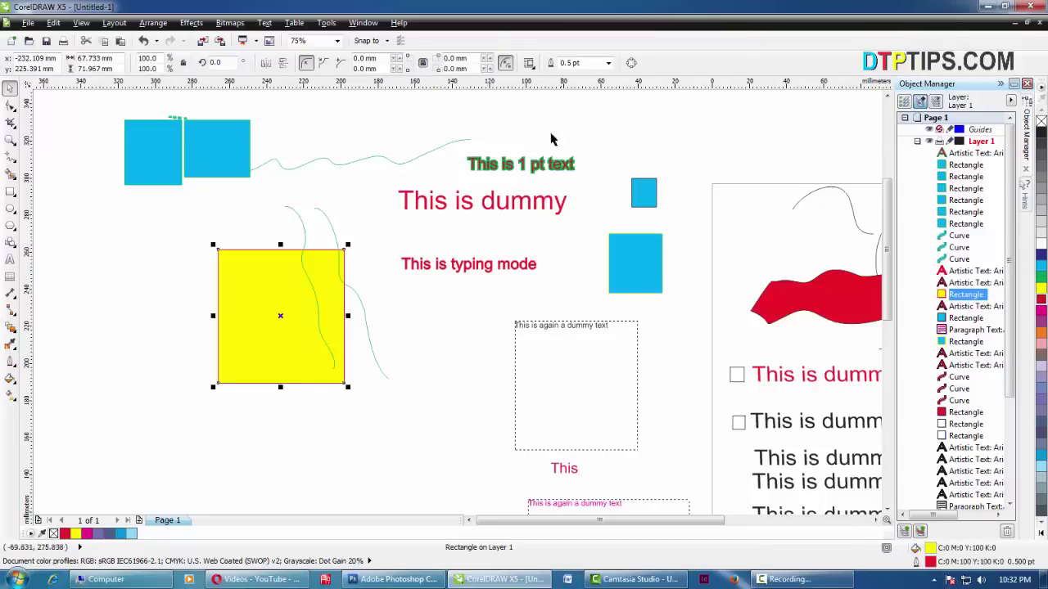
Step: Set the yellow rectangle's outline width to 8 pt and place the outline behind the fill
{"action": "left_click", "coordinate": [608, 63]}
{"action": "left_click", "coordinate": [584, 153]}
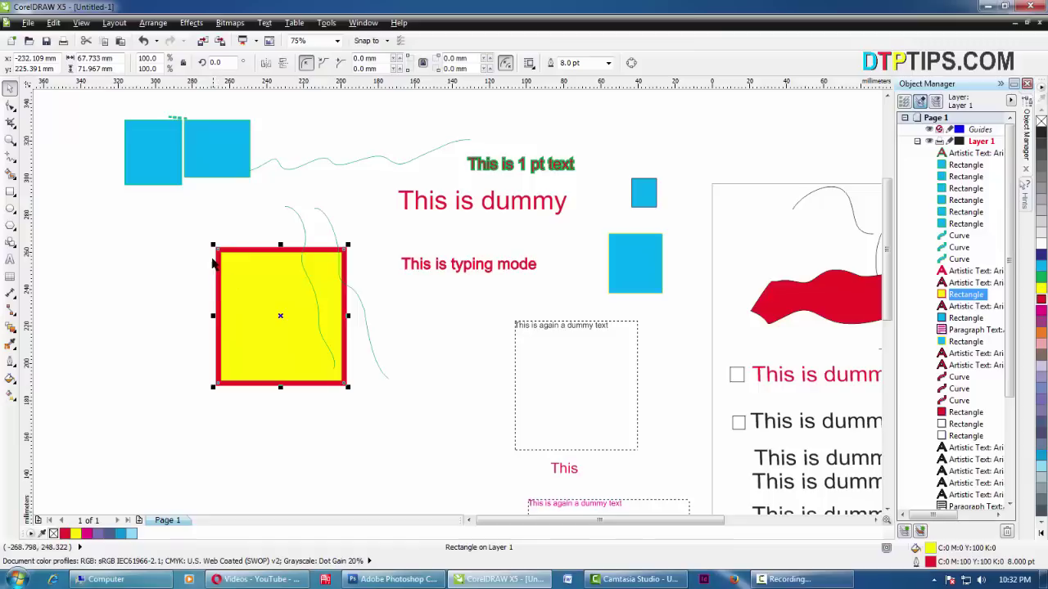
{"action": "double_click", "coordinate": [970, 563]}
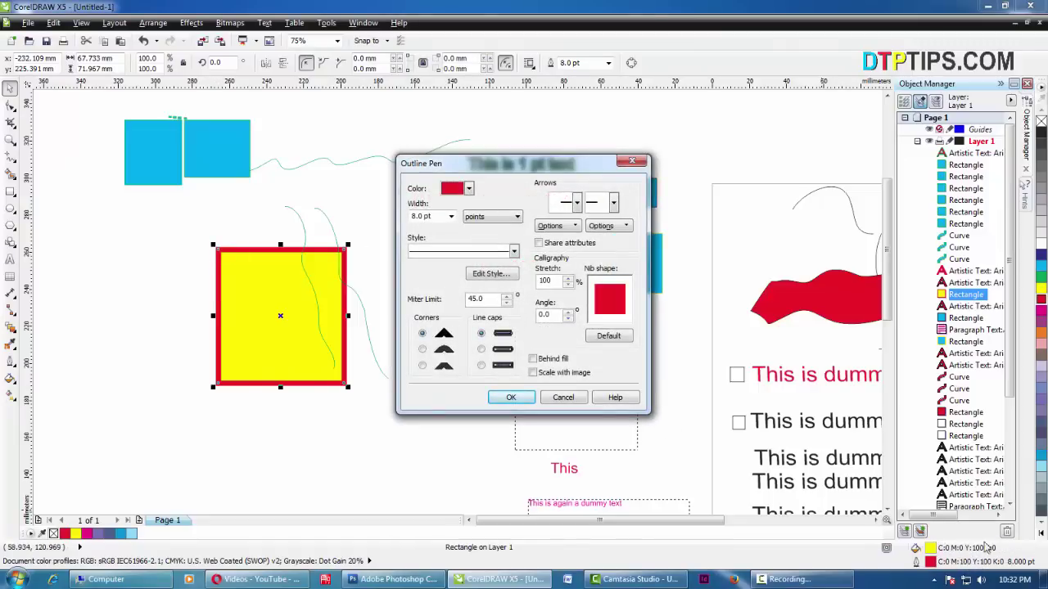
{"action": "left_click", "coordinate": [532, 359]}
{"action": "left_click", "coordinate": [513, 400]}
{"action": "left_click", "coordinate": [206, 262]}
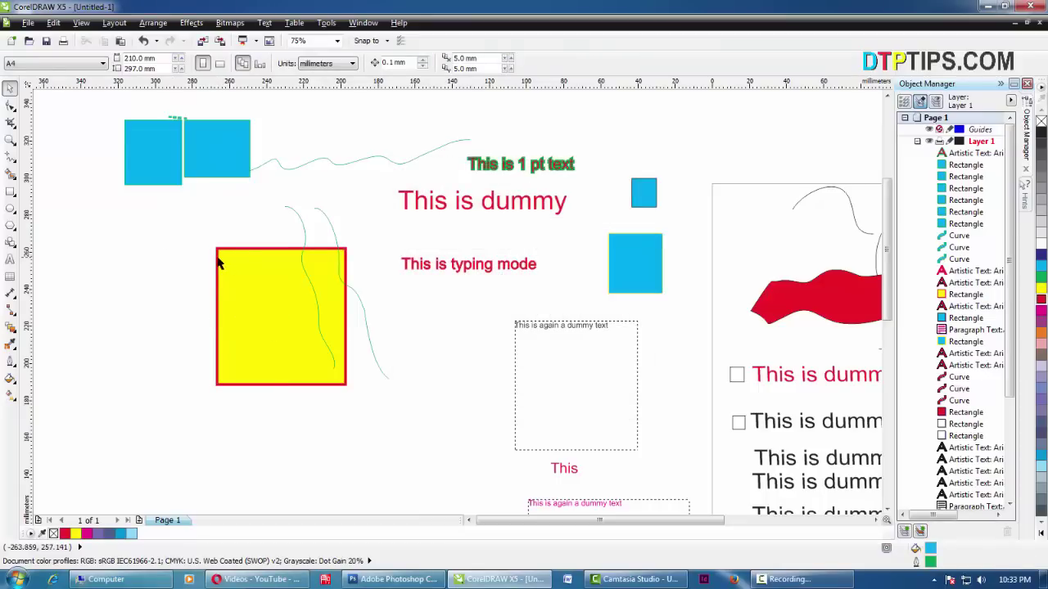
Step: Inspect the yellow rectangle's red outline up close at its upper-left corner, then return to an overview with nothing selected
{"action": "left_click", "coordinate": [11, 140]}
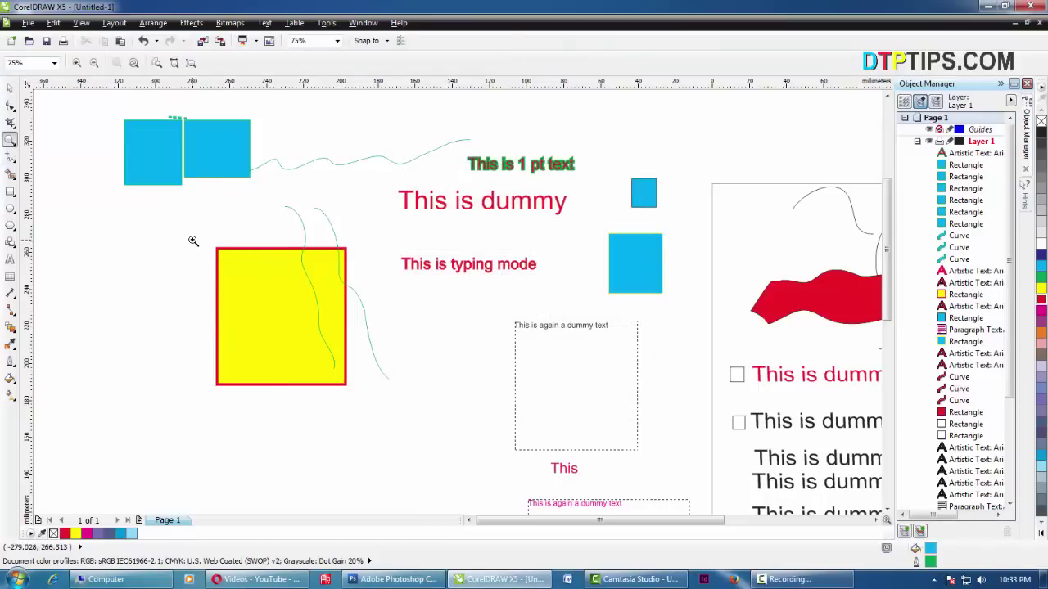
{"action": "left_click_drag", "start_coordinate": [192, 238], "coordinate": [313, 294]}
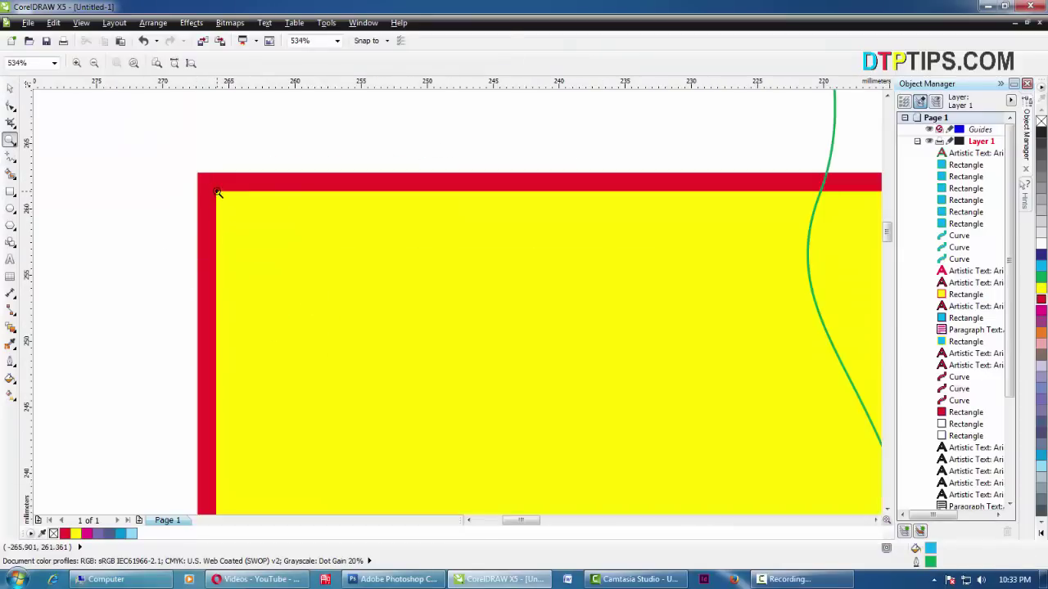
{"action": "left_click", "coordinate": [10, 88]}
{"action": "left_click", "coordinate": [269, 185]}
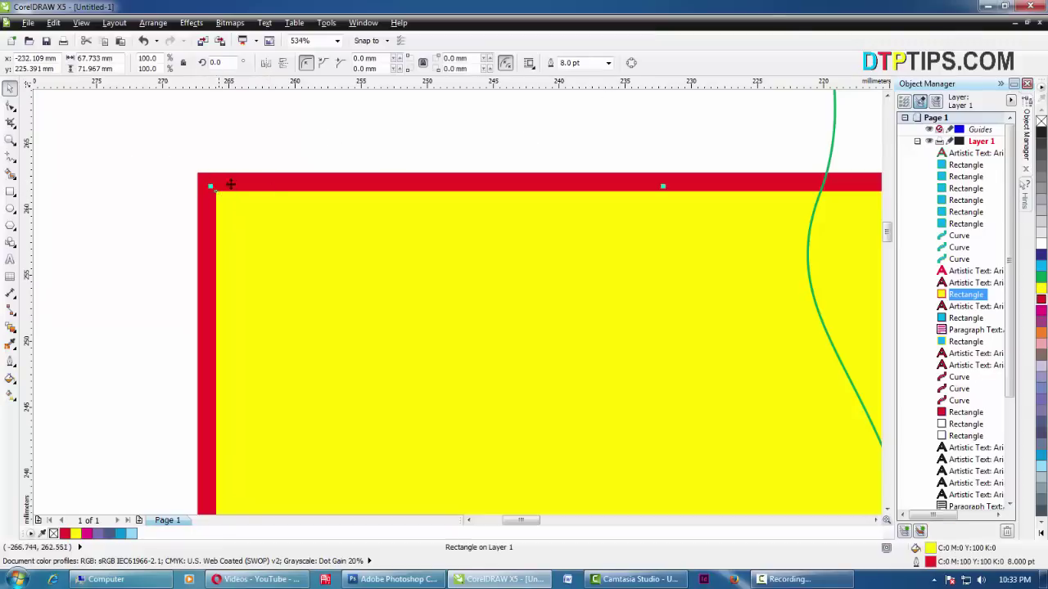
{"action": "left_click", "coordinate": [10, 139]}
{"action": "key", "text": "shift+F4"}
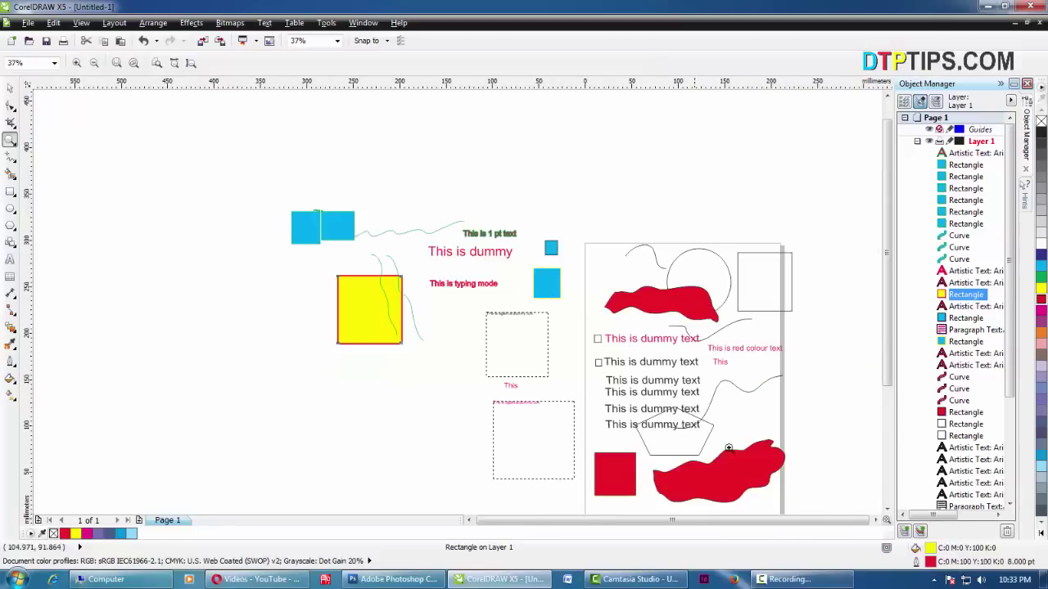
{"action": "mouse_move", "coordinate": [263, 196]}
{"action": "left_mouse_down"}
{"action": "mouse_move", "coordinate": [416, 283]}
{"action": "mouse_move", "coordinate": [857, 439]}
{"action": "mouse_move", "coordinate": [838, 504]}
{"action": "left_mouse_up"}
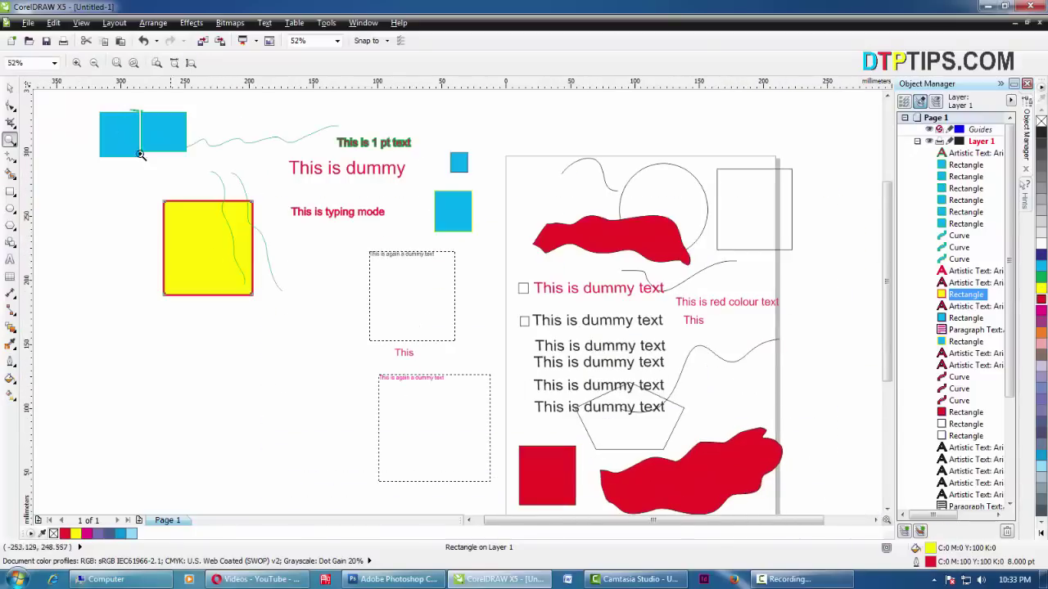
{"action": "left_click", "coordinate": [10, 87]}
{"action": "left_click", "coordinate": [240, 394]}
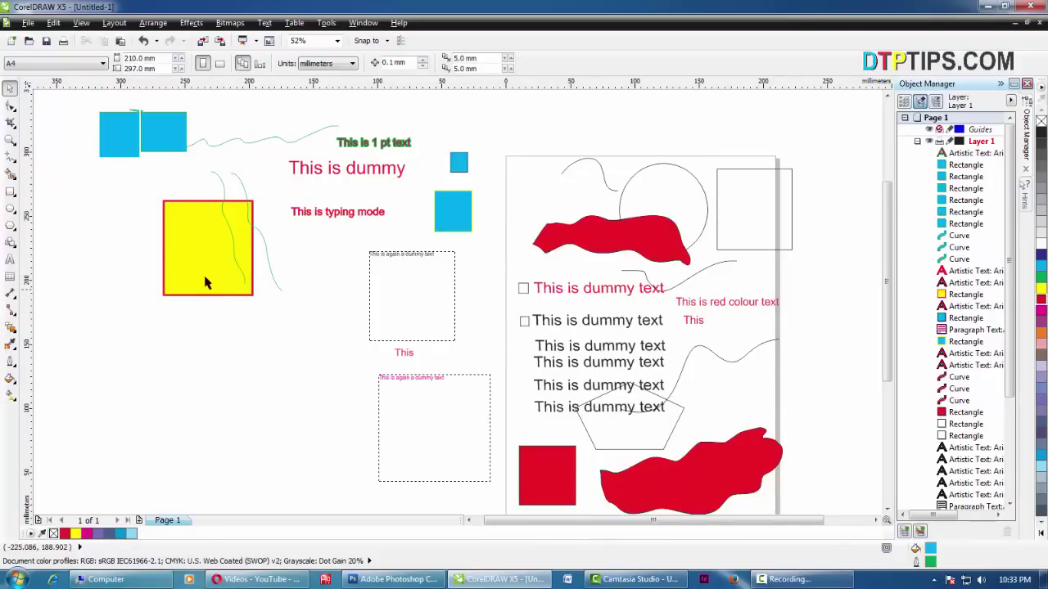
Step: Move the yellow rectangle up and to the left, and enlarge it proportionally to about 94 by 100 mm
{"action": "left_click_drag", "start_coordinate": [171, 238], "coordinate": [138, 208]}
{"action": "left_click", "coordinate": [234, 355]}
{"action": "left_click", "coordinate": [161, 227]}
{"action": "left_click_drag", "start_coordinate": [190, 262], "coordinate": [221, 294]}
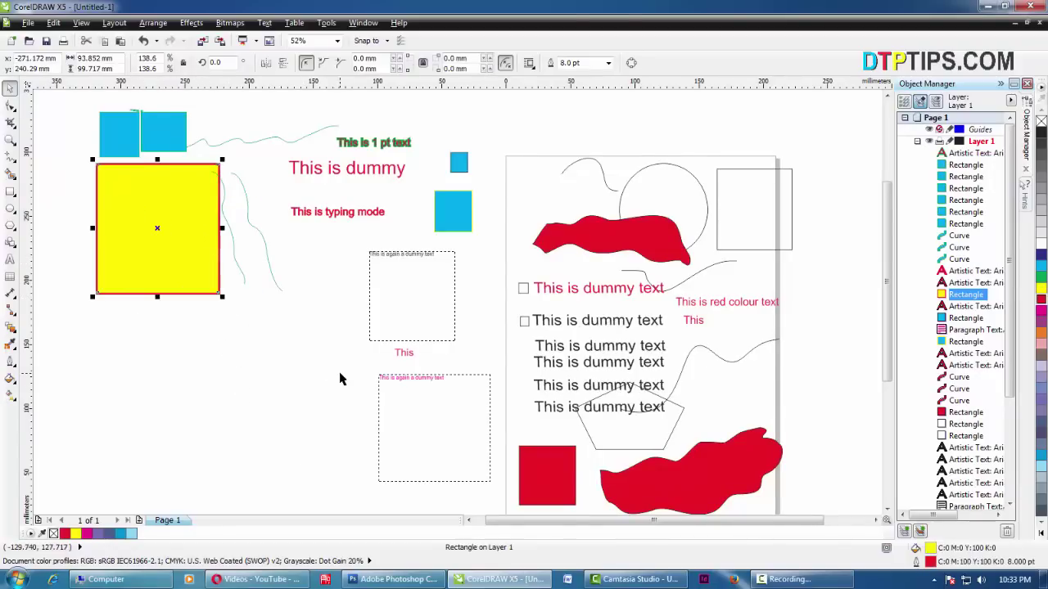